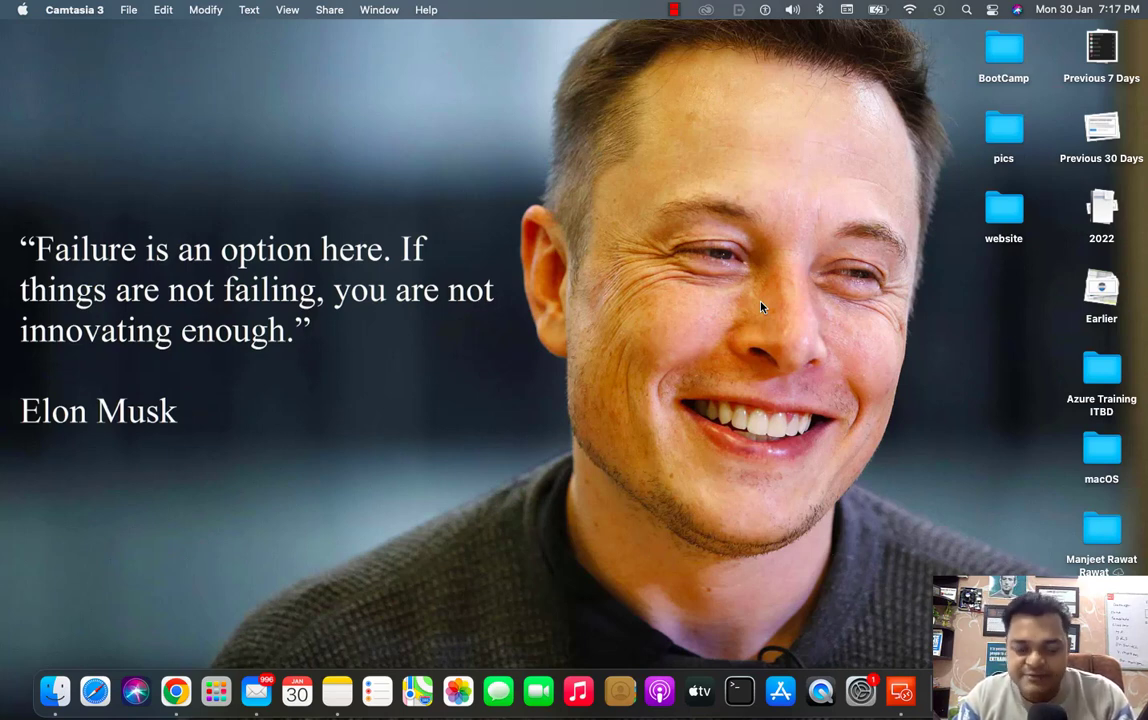
# In Chrome, close the leftover classic and new Exchange admin center tabs.
pyautogui.hotkey('ctrl', 'Right')
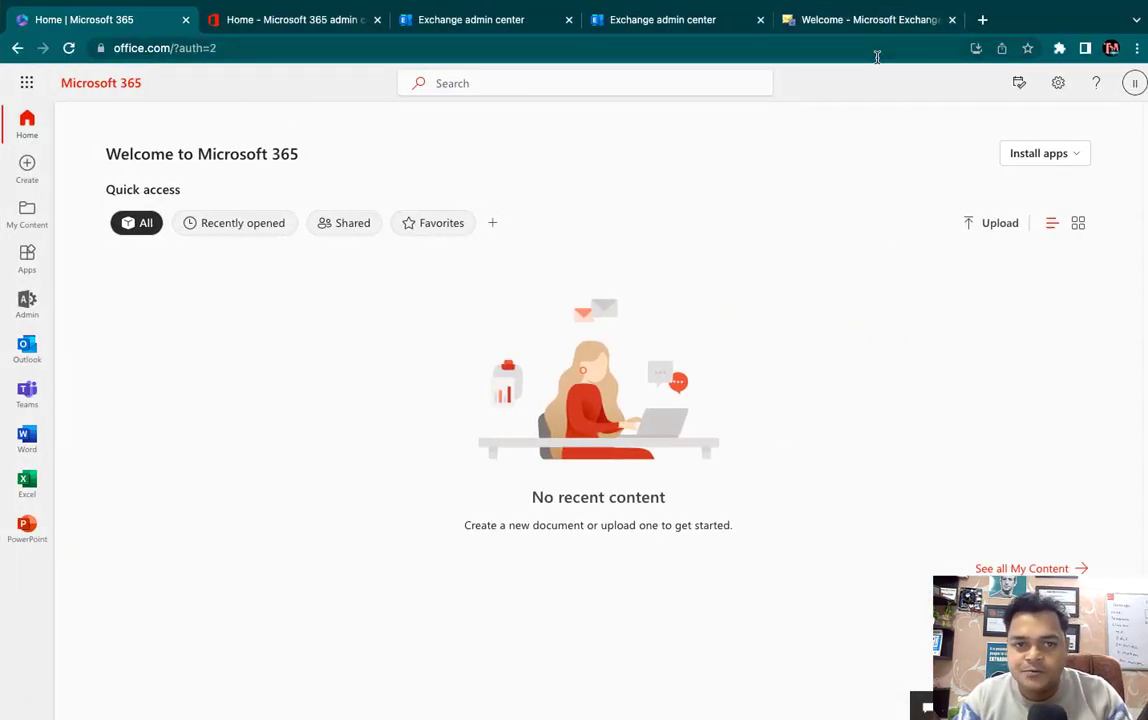
pyautogui.click(952, 19)
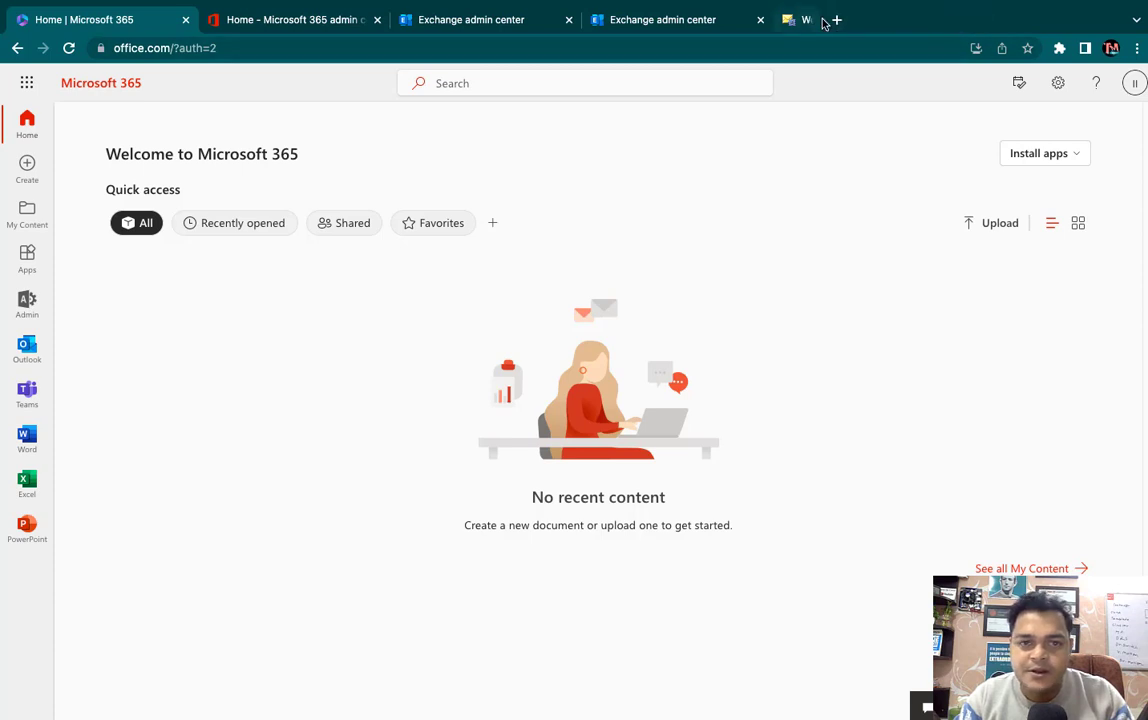
pyautogui.click(289, 21)
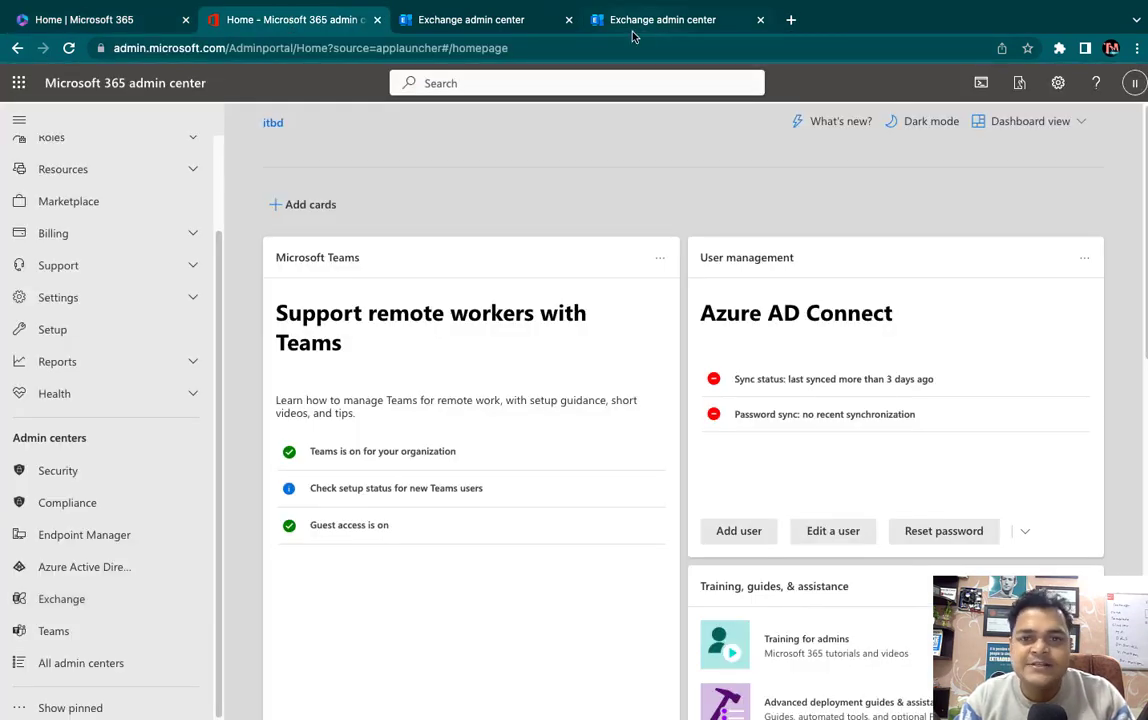
pyautogui.click(567, 21)
pyautogui.click(567, 21)
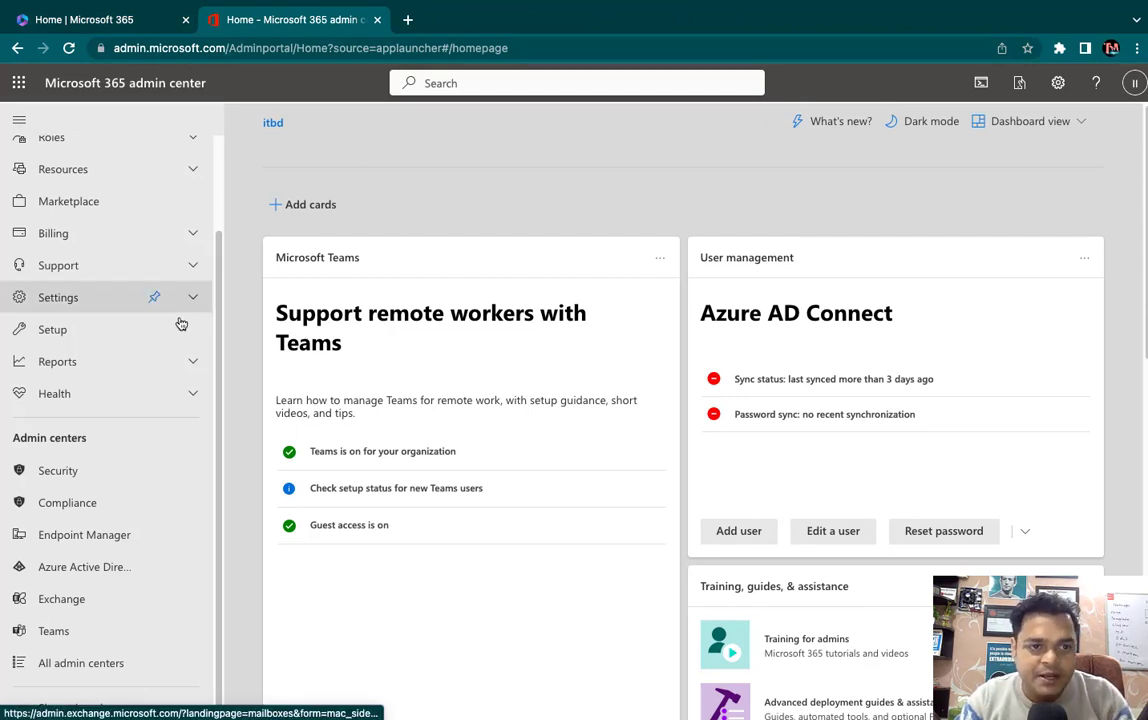
# Open the Azure Active Directory (Entra) admin center with the admin account, then return to Microsoft 365 admin.
pyautogui.click(85, 568)
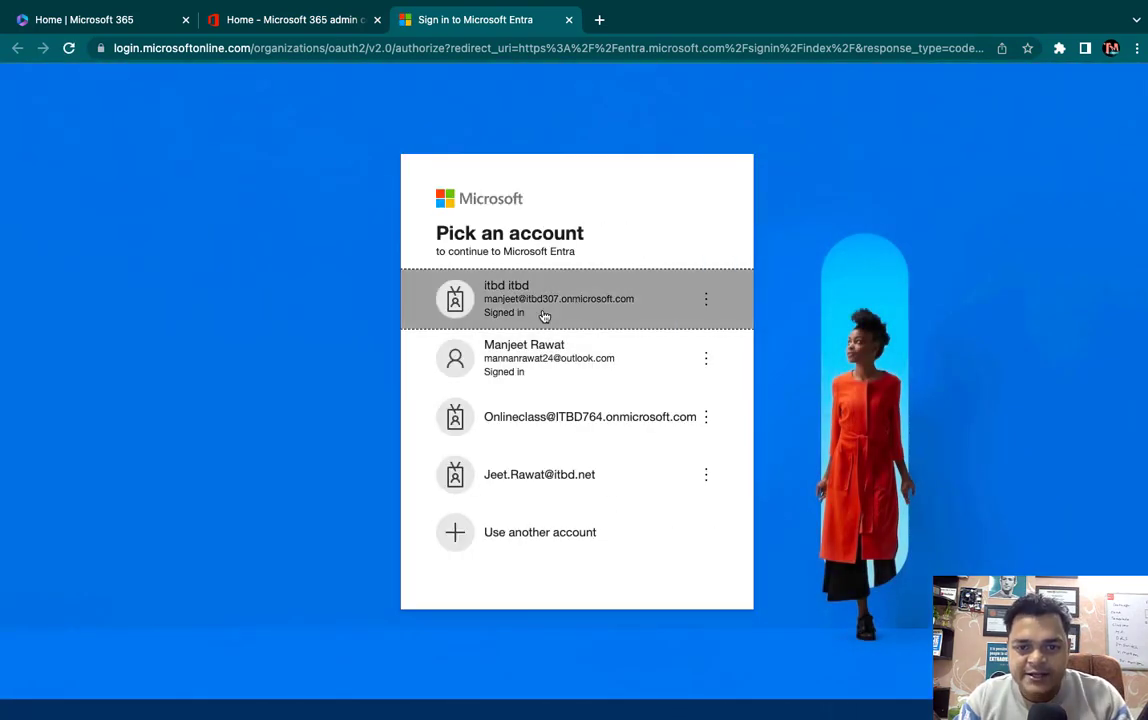
pyautogui.click(543, 316)
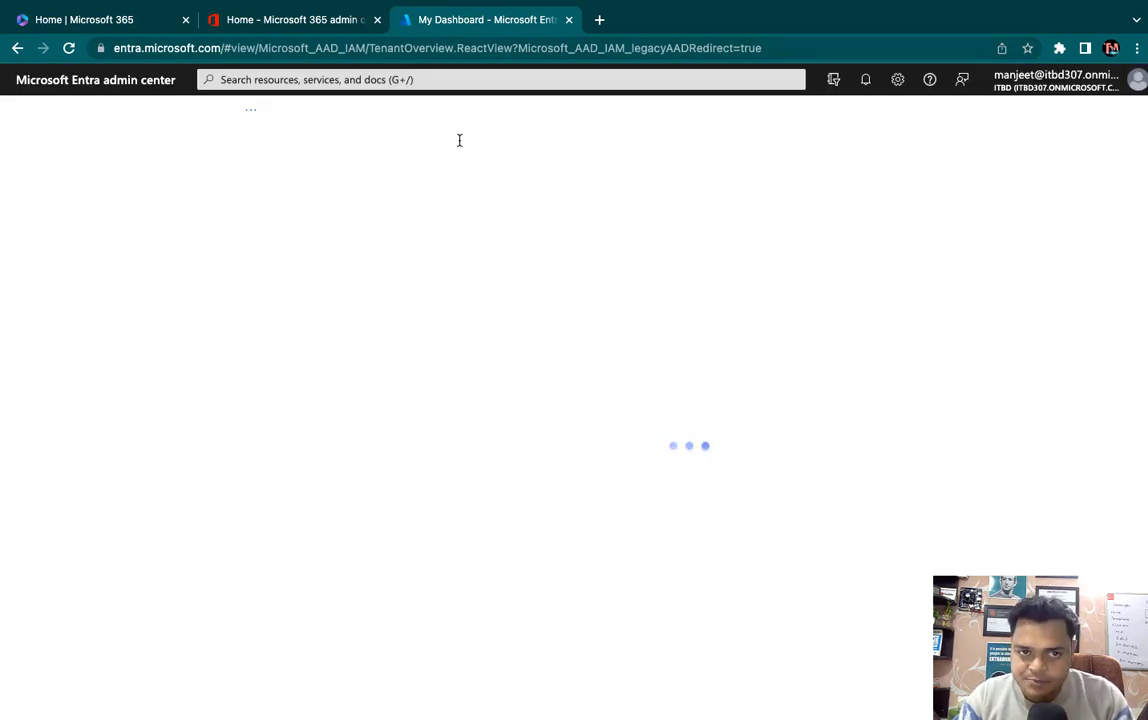
pyautogui.click(258, 20)
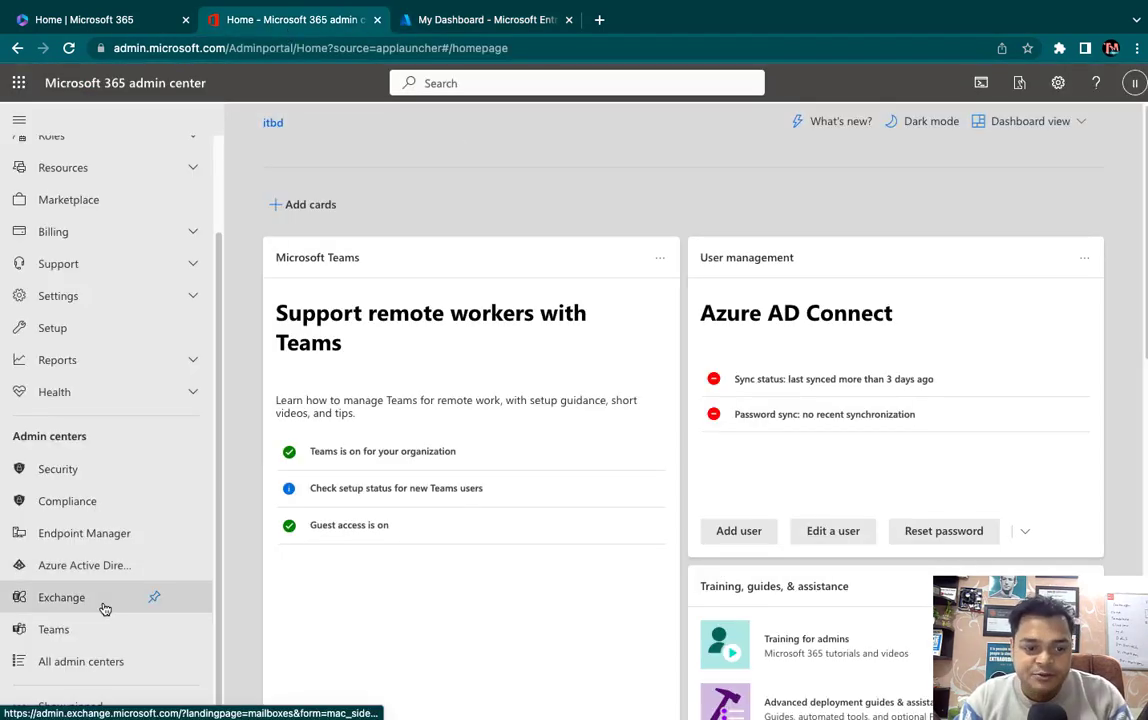
# Open Exchange from the Admin centers list to show the Manage mailboxes page with 3 mailboxes.
pyautogui.click(61, 598)
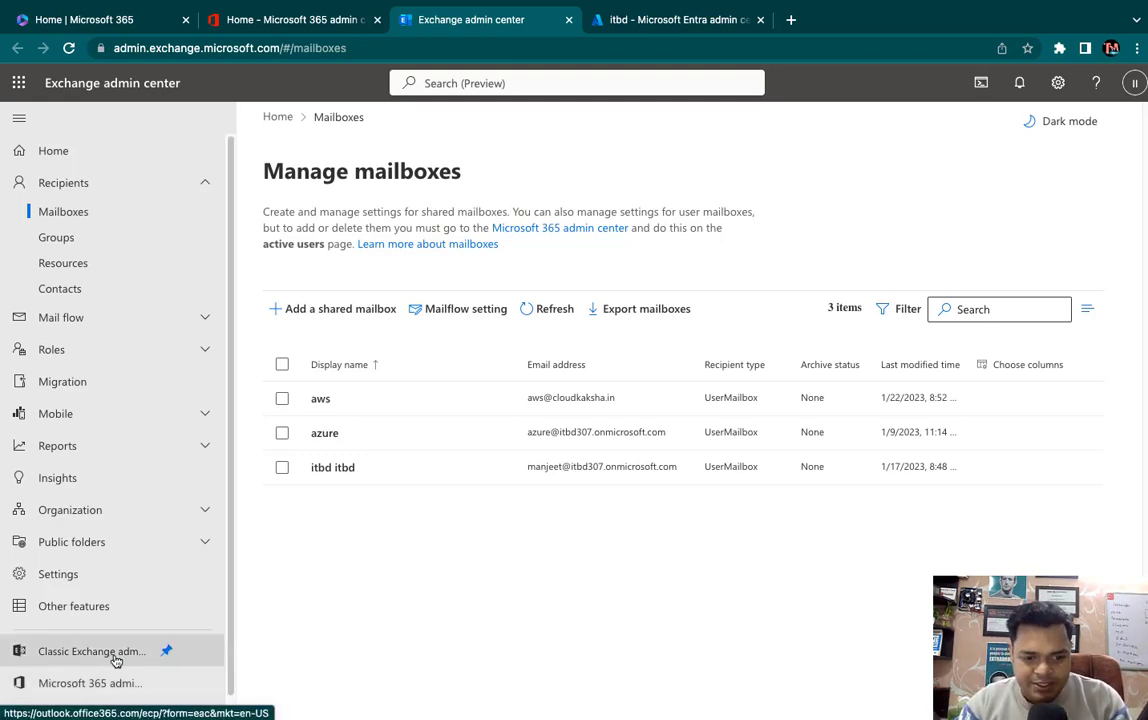
# Open the Classic Exchange admin center link in a new tab and view its Welcome dashboard.
pyautogui.rightClick(94, 661)
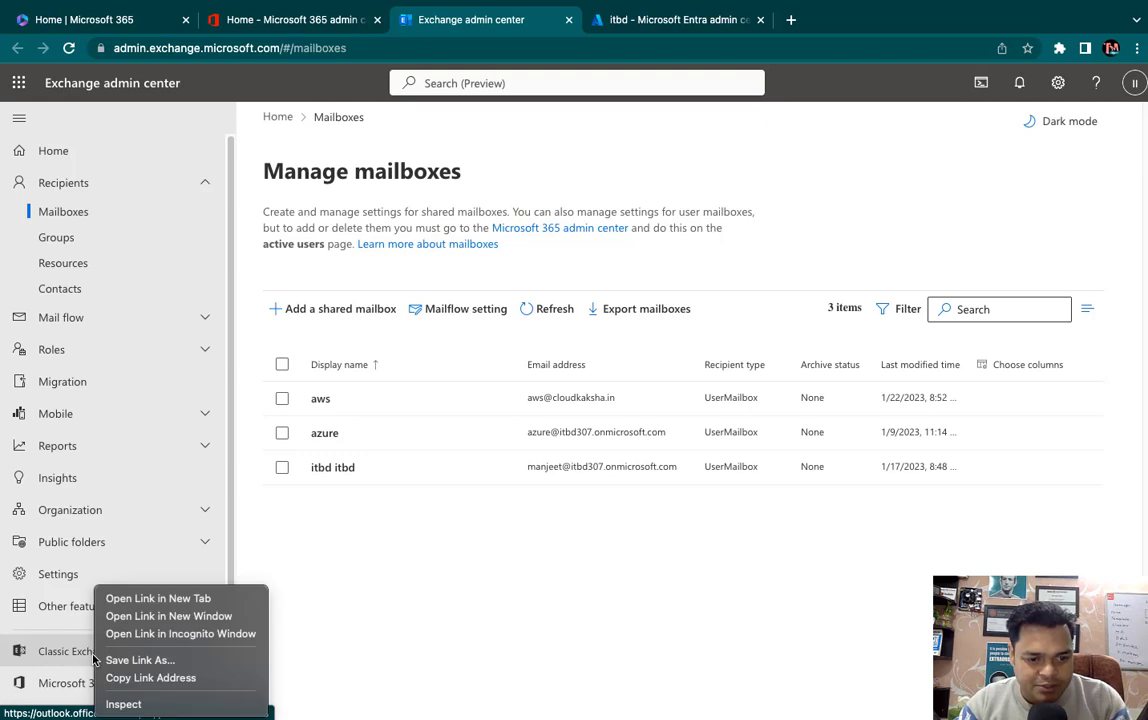
pyautogui.click(158, 599)
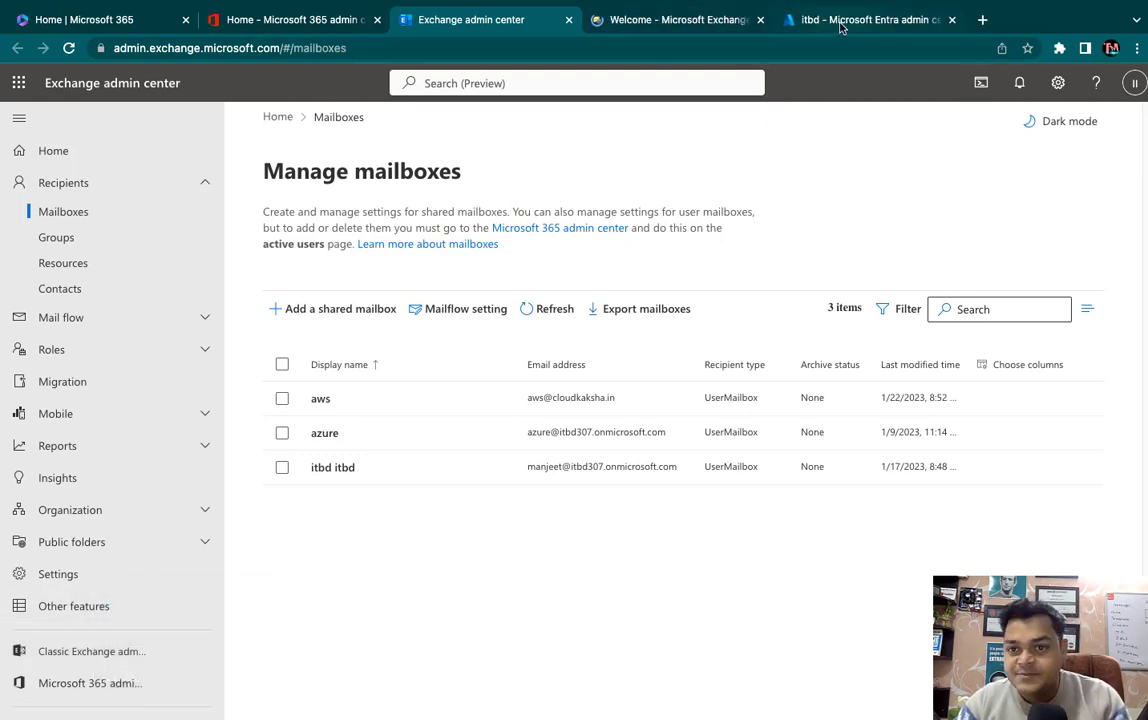
pyautogui.click(699, 21)
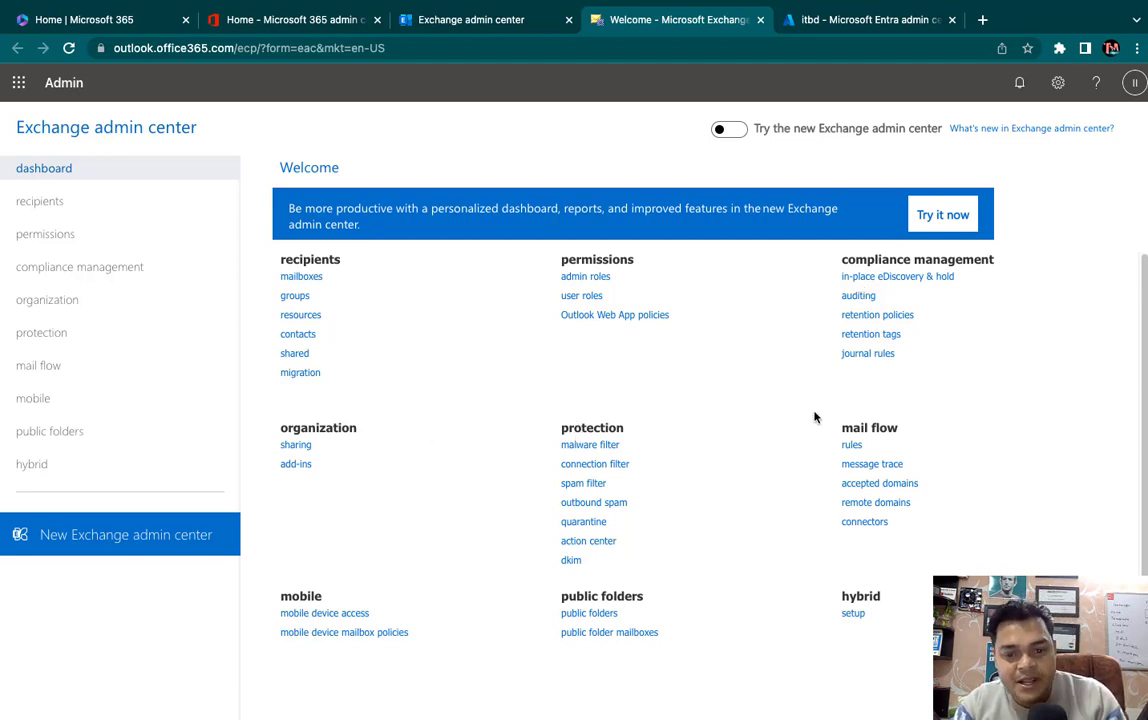
pyautogui.scroll(-1, 671, 638)
pyautogui.scroll(1, 671, 638)
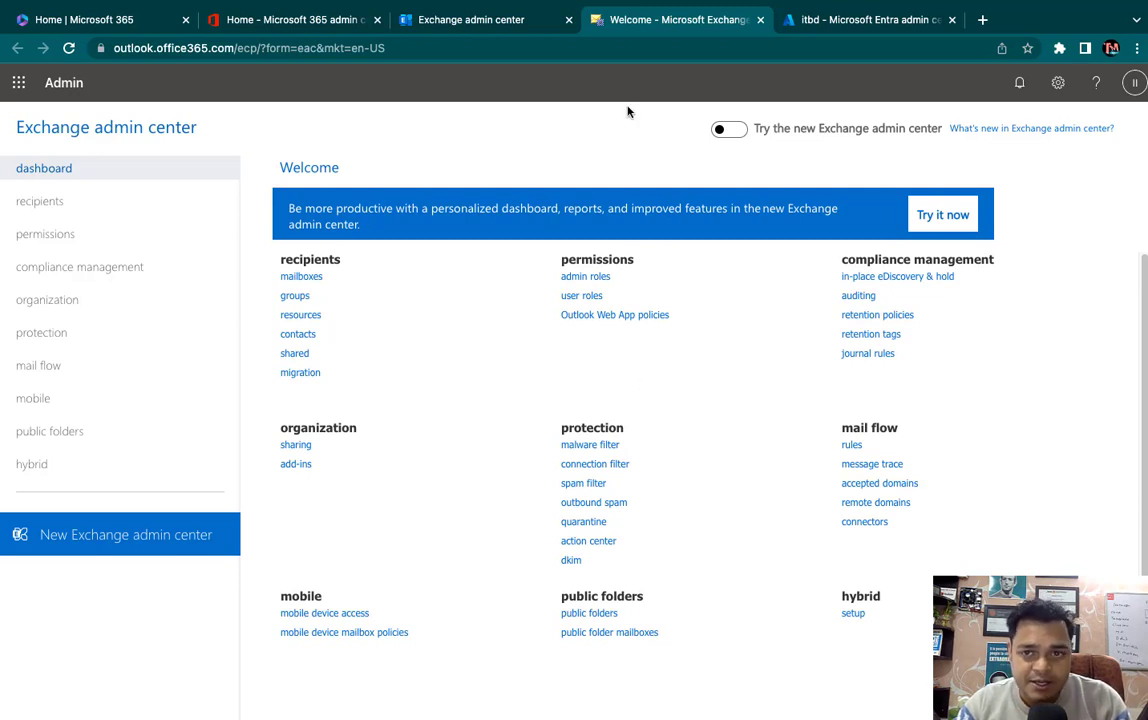
# Return to the new Exchange admin center tab and collapse then re-expand Recipients.
pyautogui.click(465, 20)
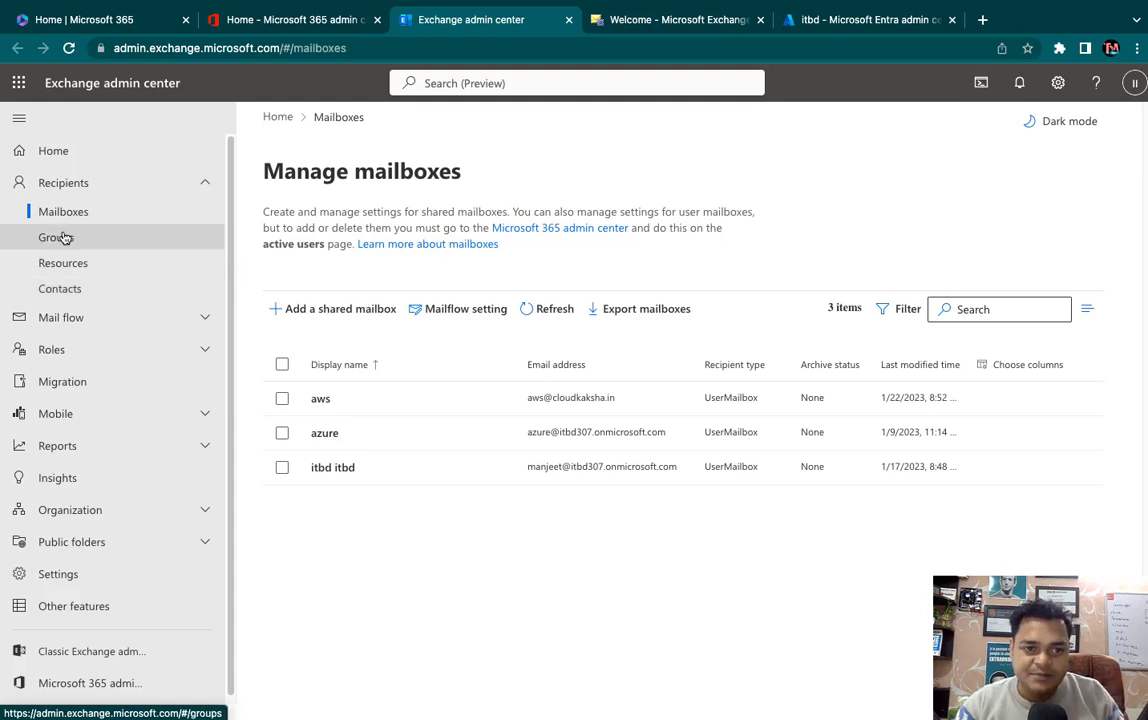
pyautogui.click(60, 186)
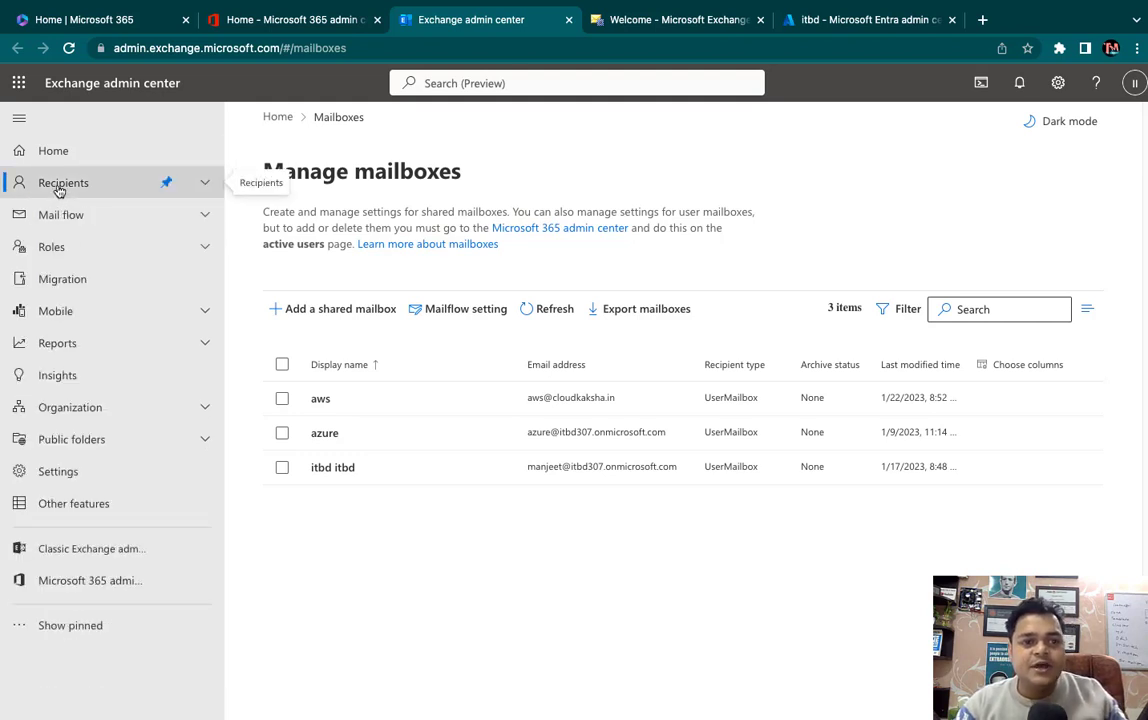
pyautogui.click(60, 186)
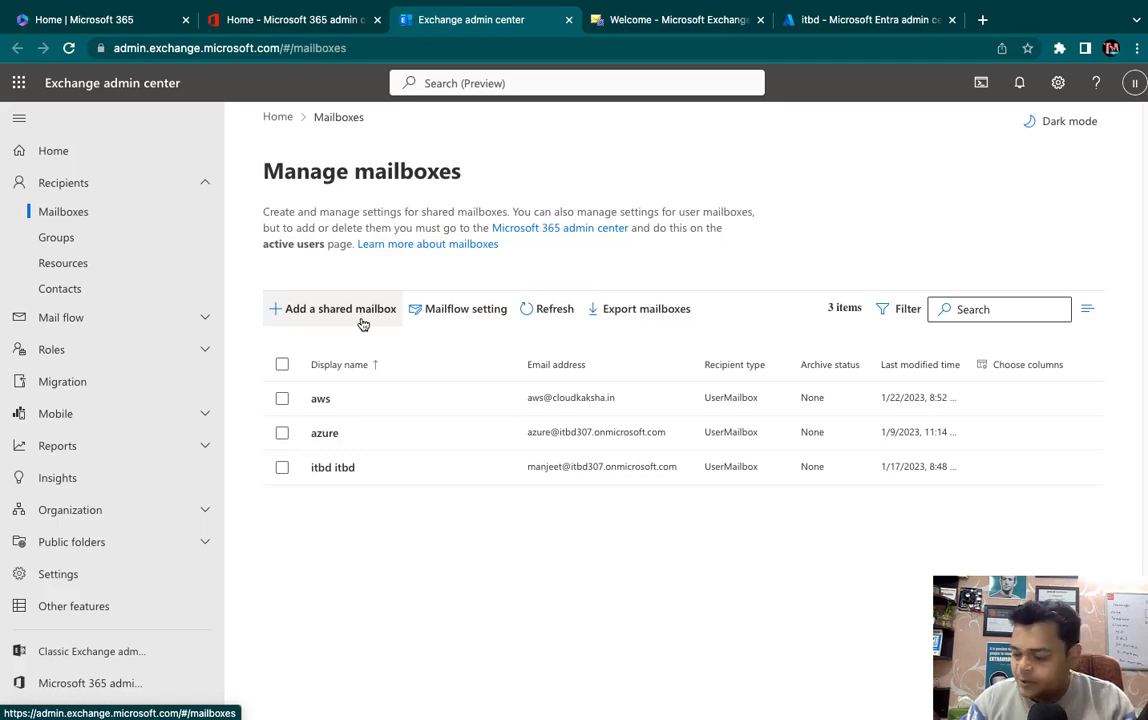
# Add a page in the Office 365 section and rename it 'Exchange Admin Center'.
pyautogui.hotkey('ctrl', 'Right')
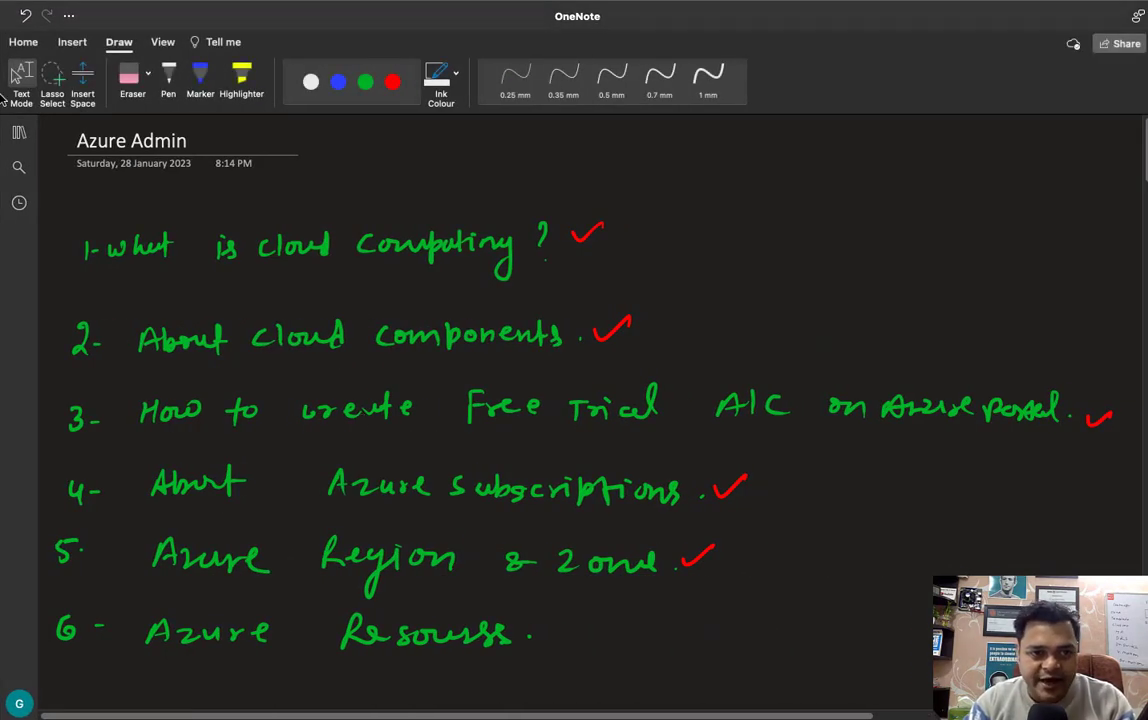
pyautogui.click(18, 131)
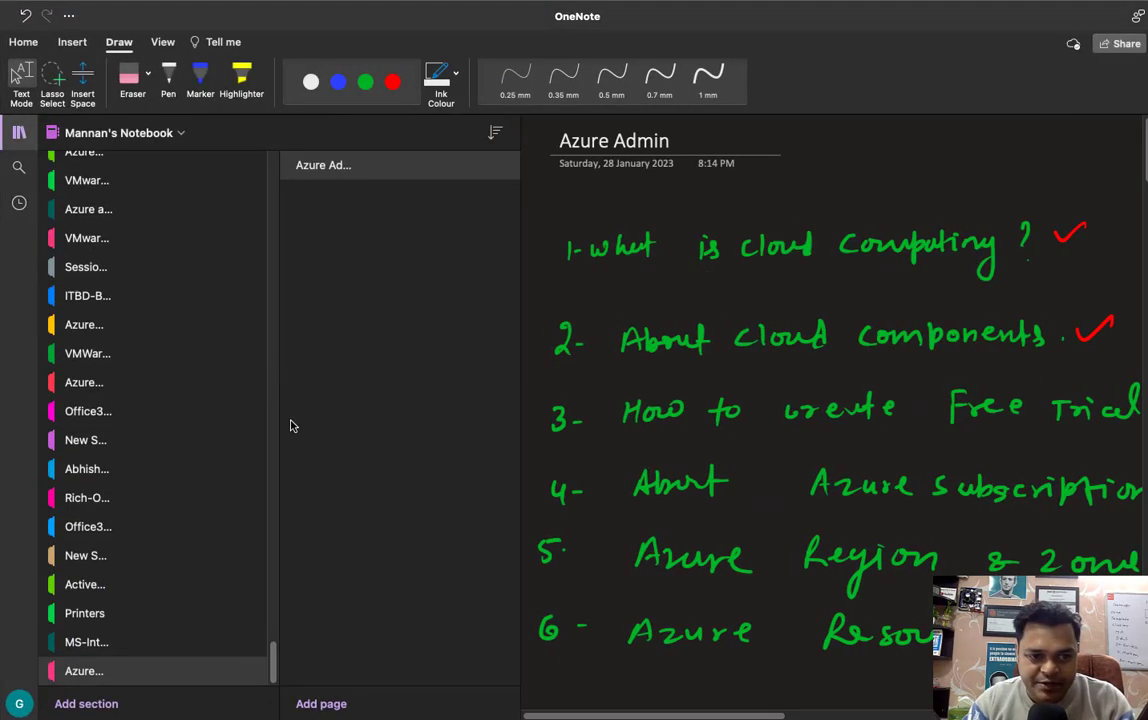
pyautogui.click(107, 411)
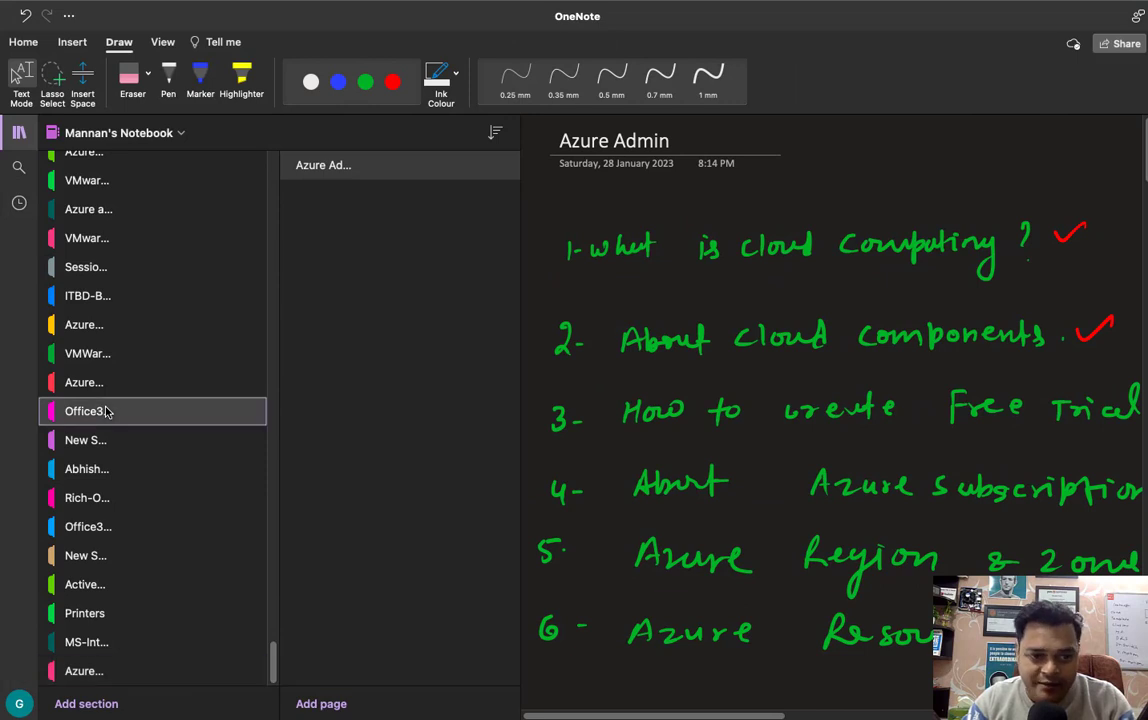
pyautogui.click(333, 704)
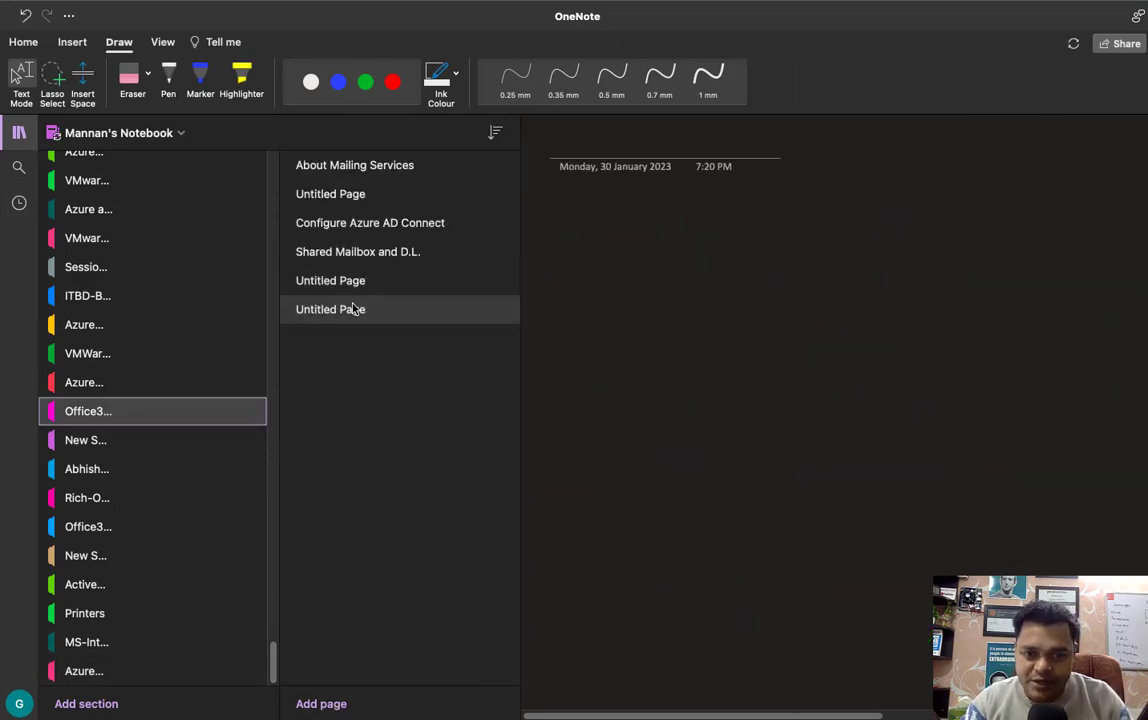
pyautogui.rightClick(353, 310)
pyautogui.click(395, 320)
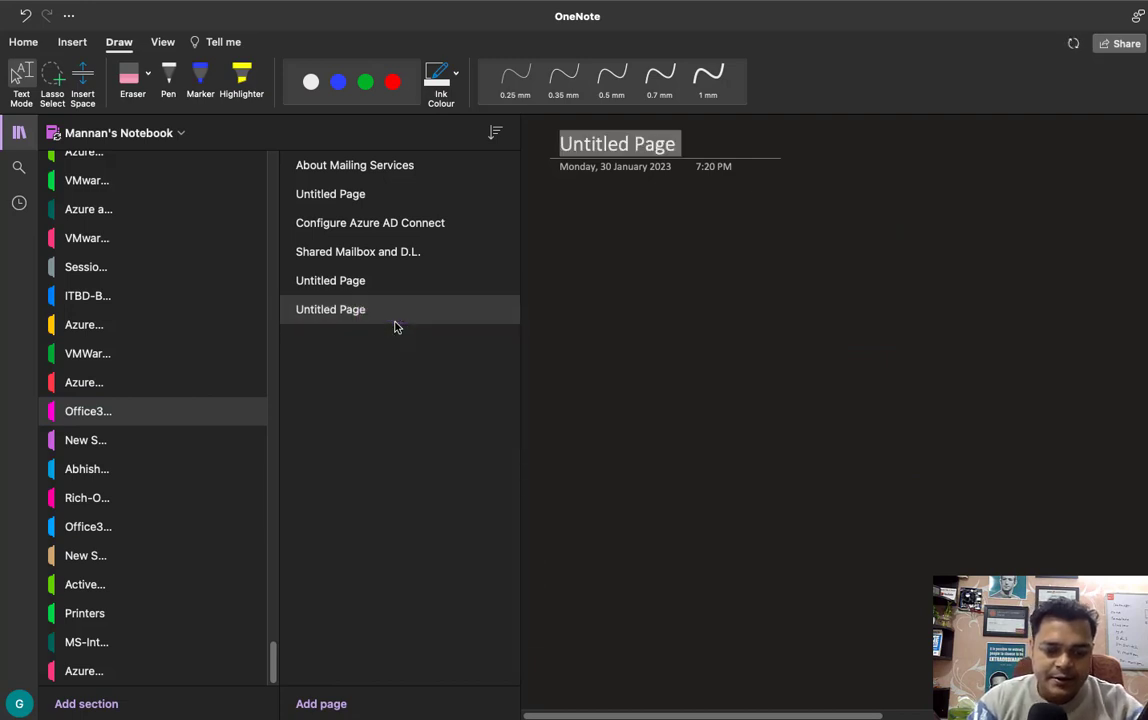
pyautogui.write('Exchang')
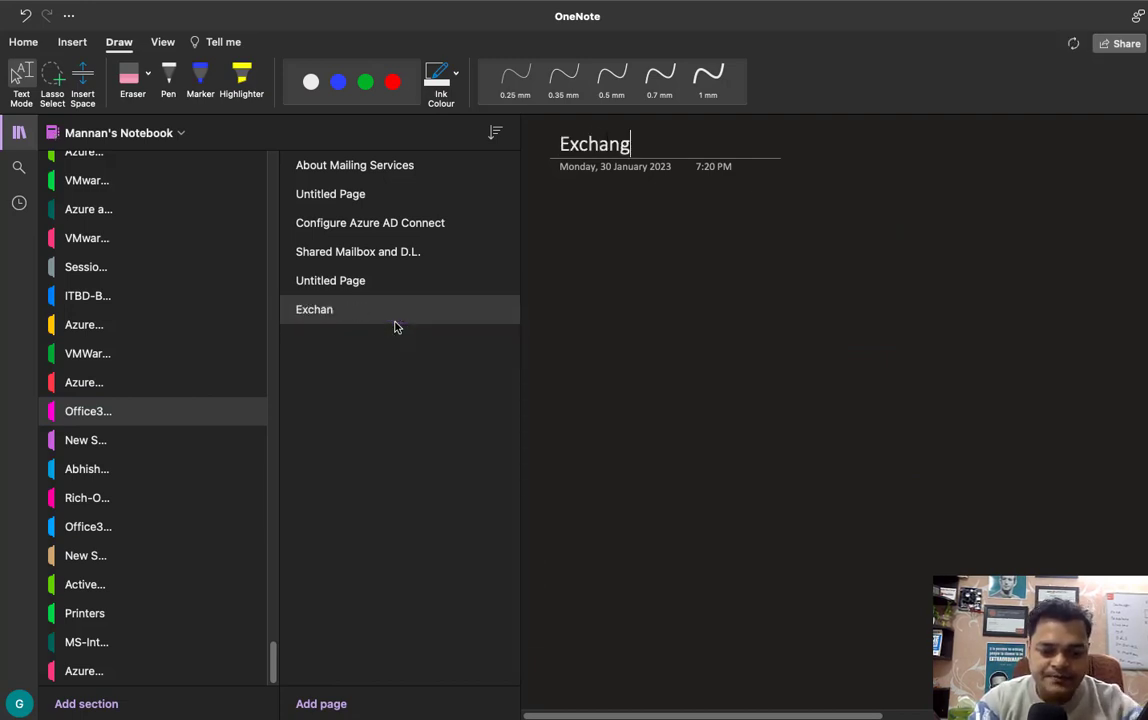
pyautogui.write('e Admin ')
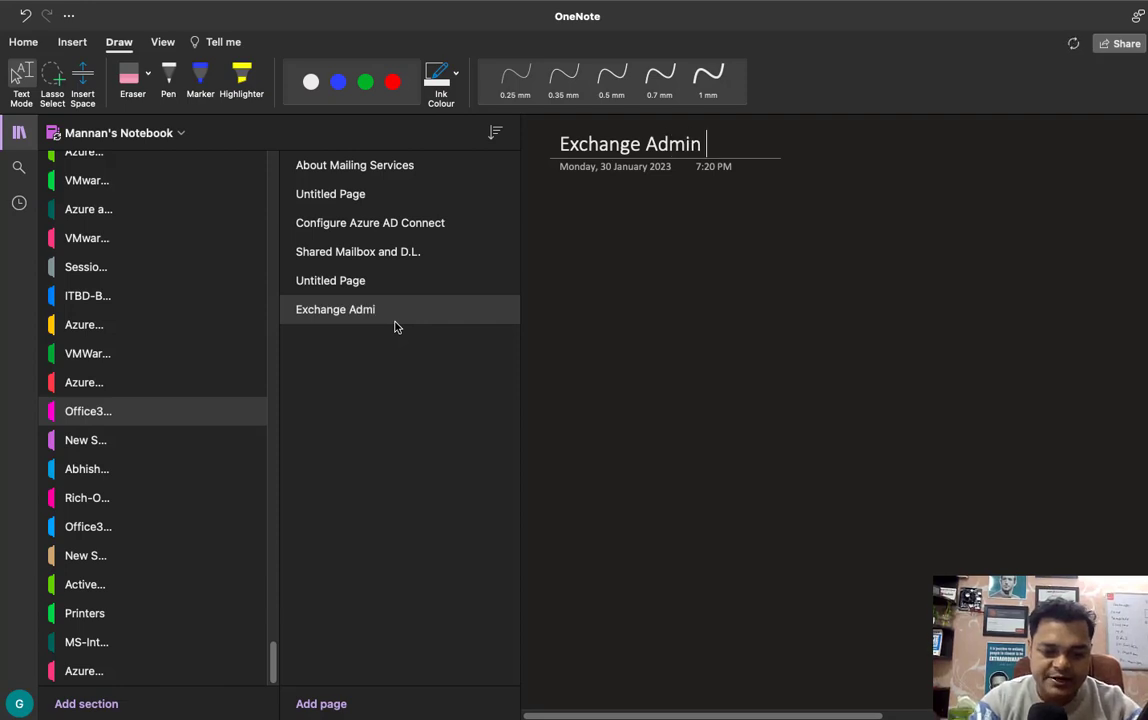
pyautogui.write('Center')
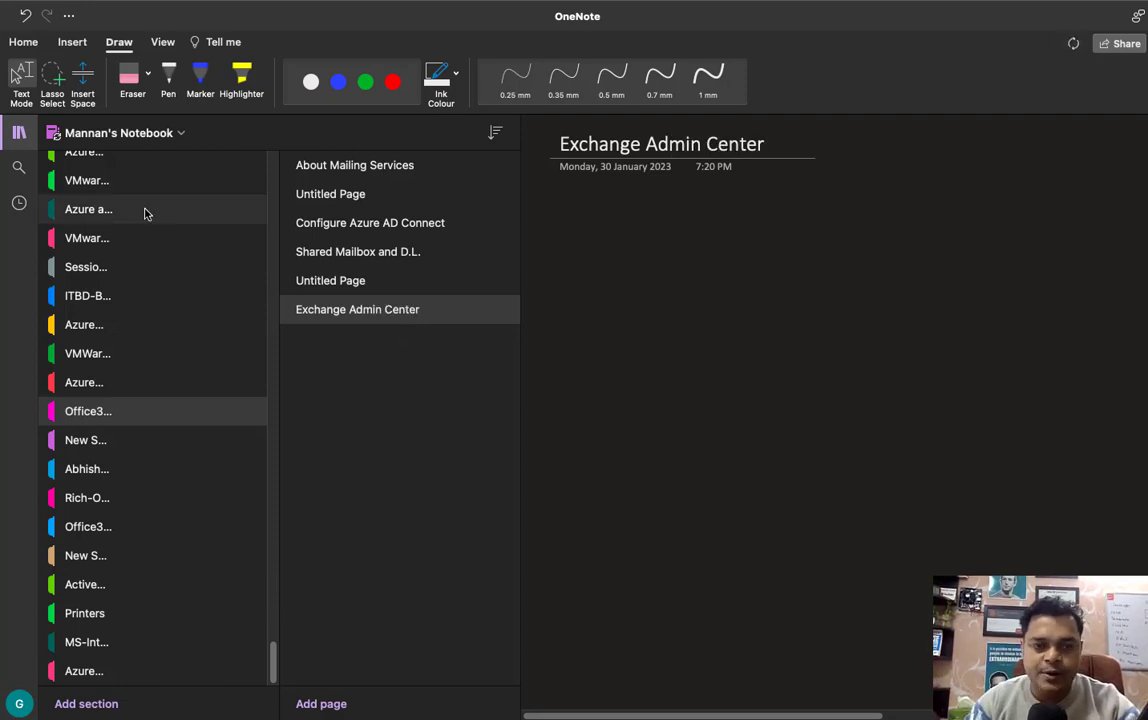
pyautogui.click(20, 132)
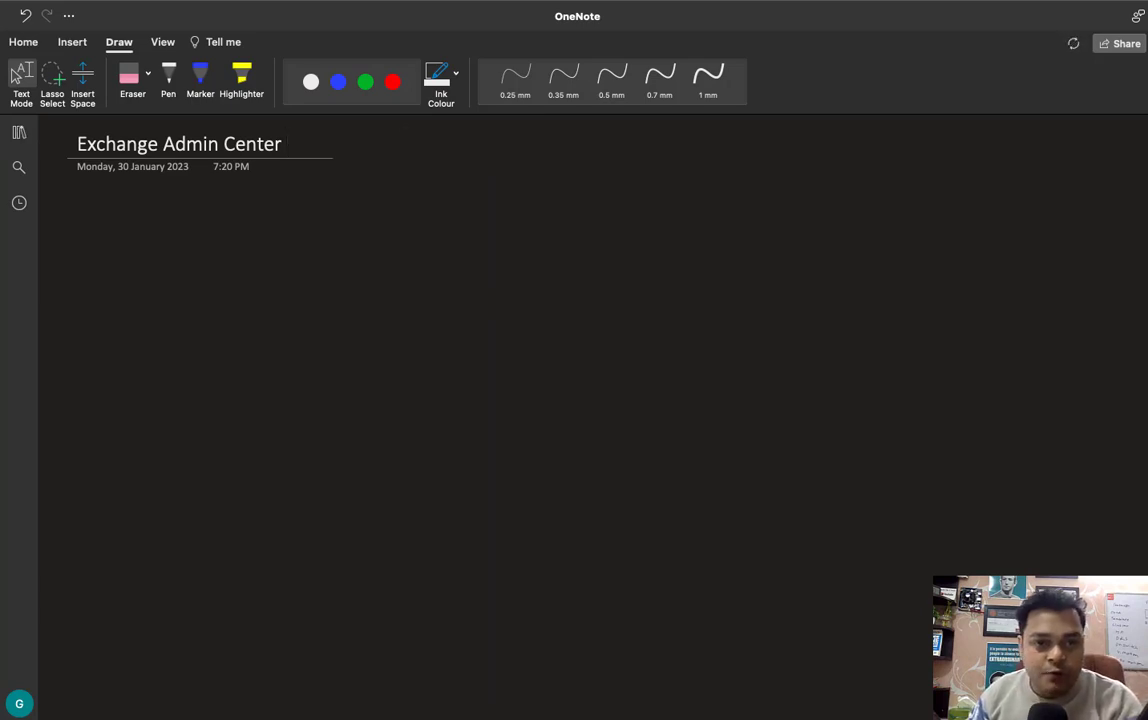
# With the green 0.5 mm pen, handwrite '[Shared MailBox]' below the page title.
pyautogui.click(168, 80)
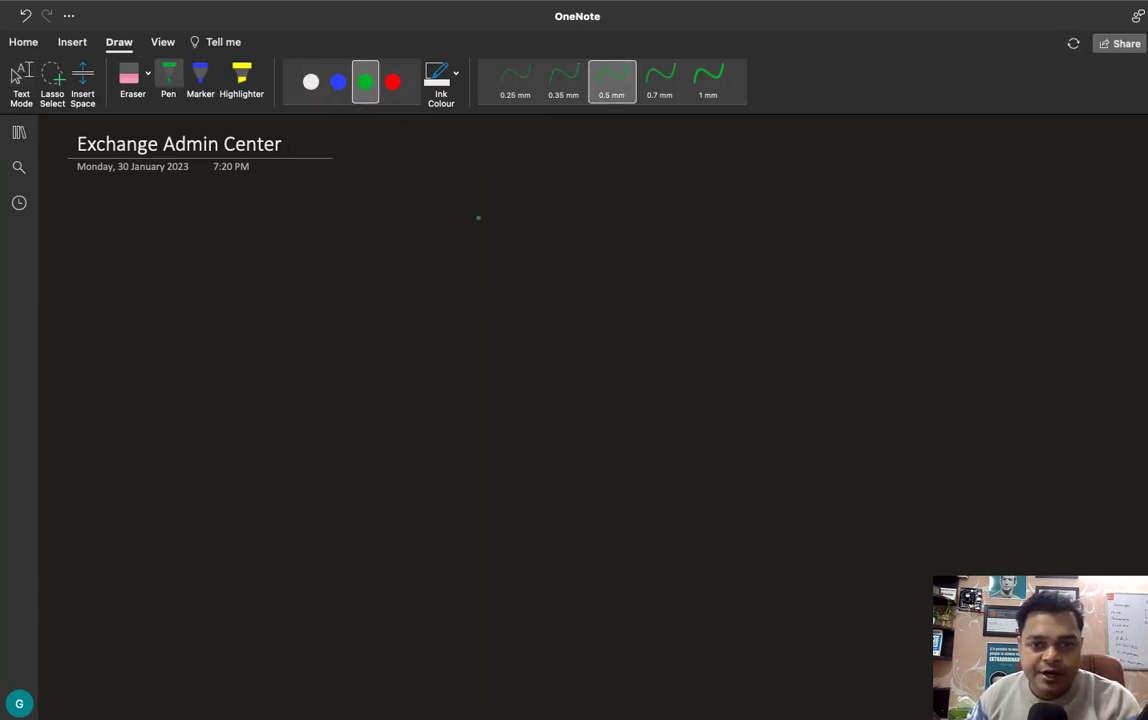
pyautogui.moveTo(492, 196)
pyautogui.mouseDown()
pyautogui.moveTo(480, 219)
pyautogui.moveTo(727, 212)
pyautogui.moveTo(761, 228)
pyautogui.mouseUp()
pyautogui.moveTo(461, 193); pyautogui.dragTo(478, 236)
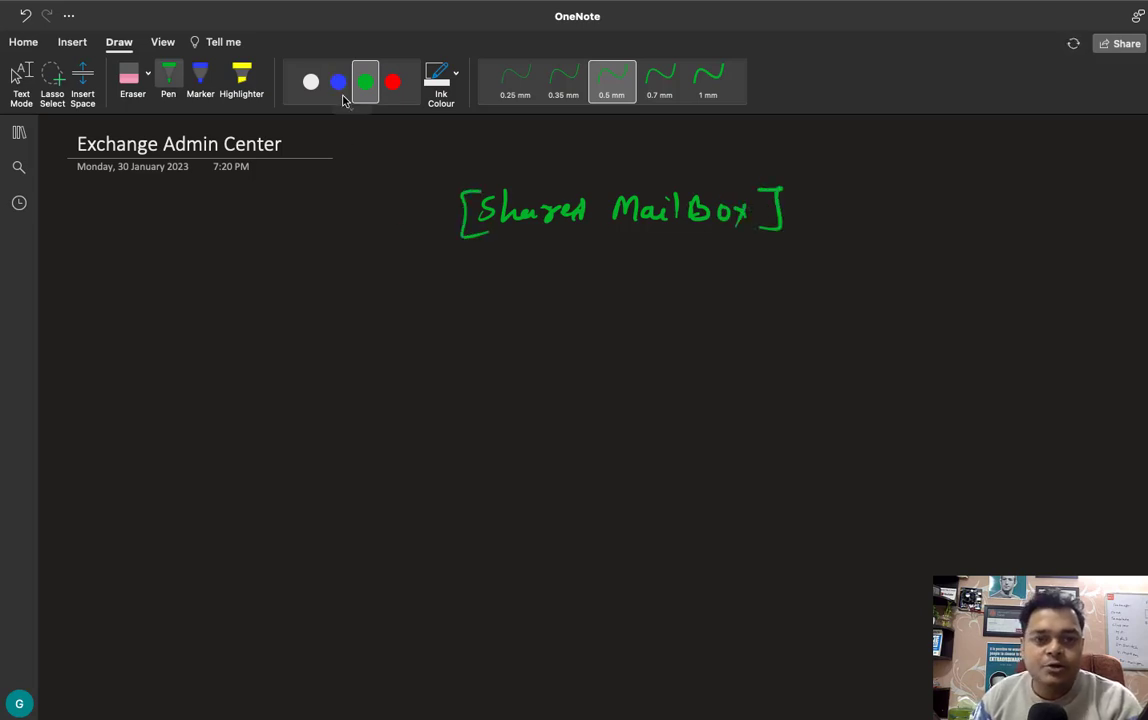
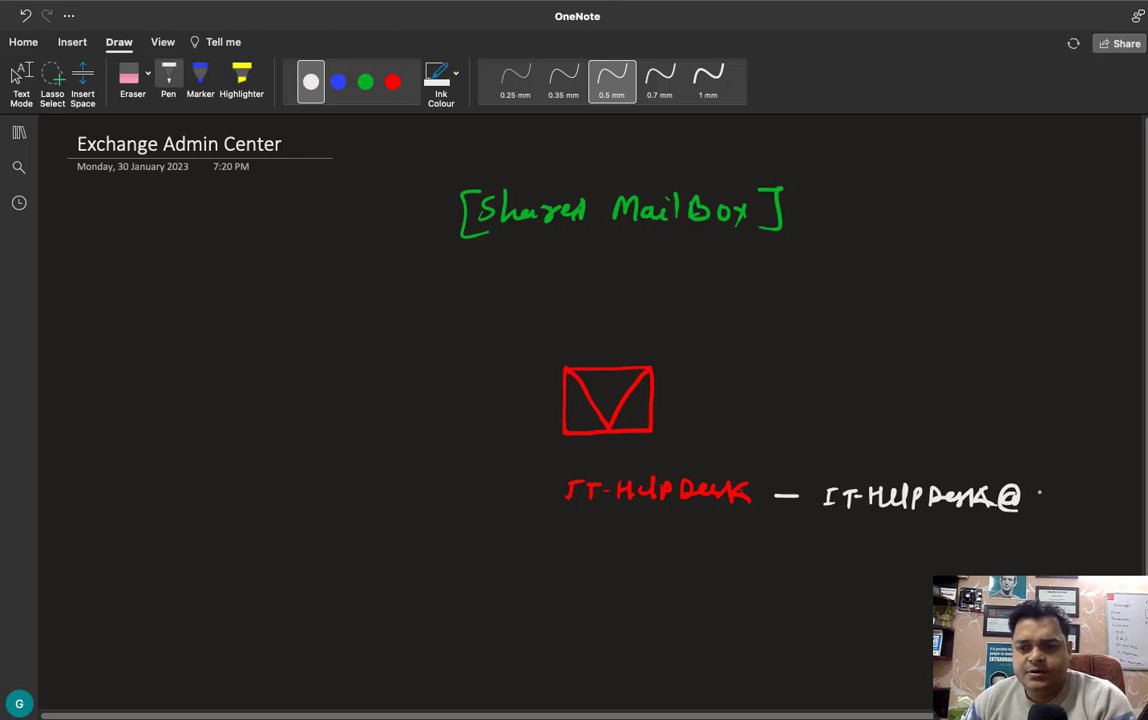
# Finish writing the IT-HelpDesk address, ending the domain in .in, and bracket it in white ink.
pyautogui.moveTo(1036, 490)
pyautogui.mouseDown()
pyautogui.moveTo(1044, 506)
pyautogui.moveTo(1116, 505)
pyautogui.mouseUp()
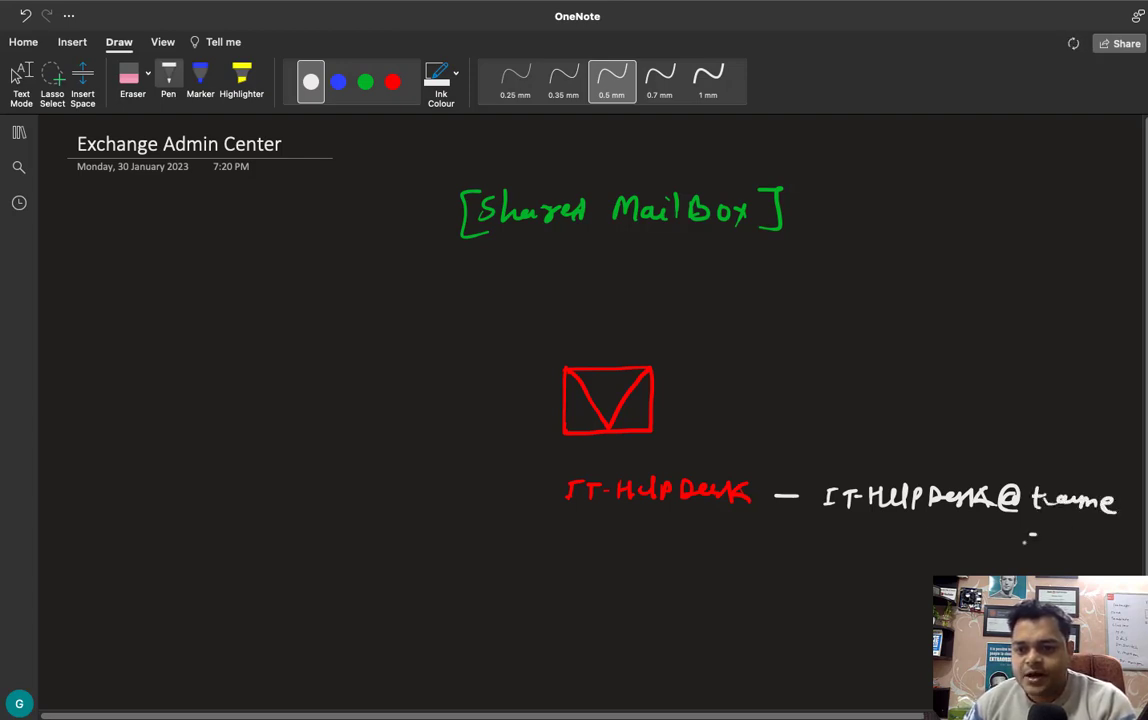
pyautogui.moveTo(1038, 534)
pyautogui.mouseDown()
pyautogui.moveTo(1028, 548)
pyautogui.moveTo(1088, 548)
pyautogui.mouseUp()
pyautogui.moveTo(1098, 530)
pyautogui.mouseDown()
pyautogui.moveTo(1094, 548)
pyautogui.moveTo(1126, 548)
pyautogui.mouseUp()
pyautogui.click(1103, 548)
pyautogui.click(1126, 548)
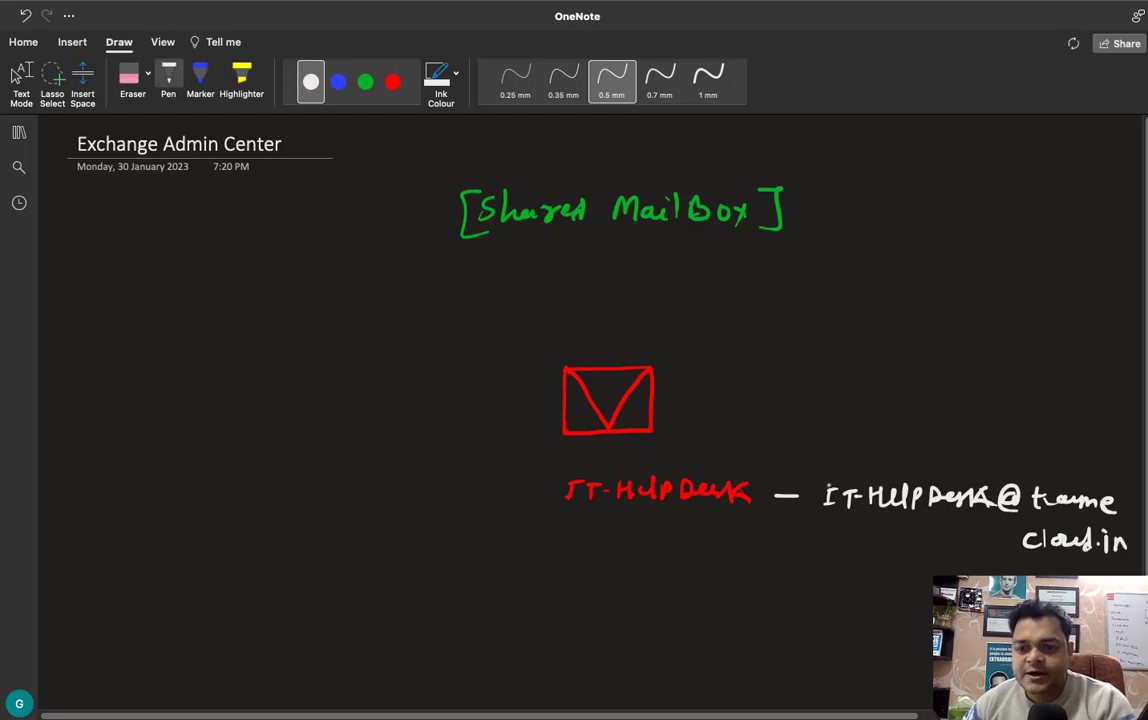
pyautogui.moveTo(832, 476)
pyautogui.mouseDown()
pyautogui.moveTo(818, 505)
pyautogui.moveTo(834, 532)
pyautogui.mouseUp()
pyautogui.moveTo(1124, 485); pyautogui.dragTo(1134, 552)
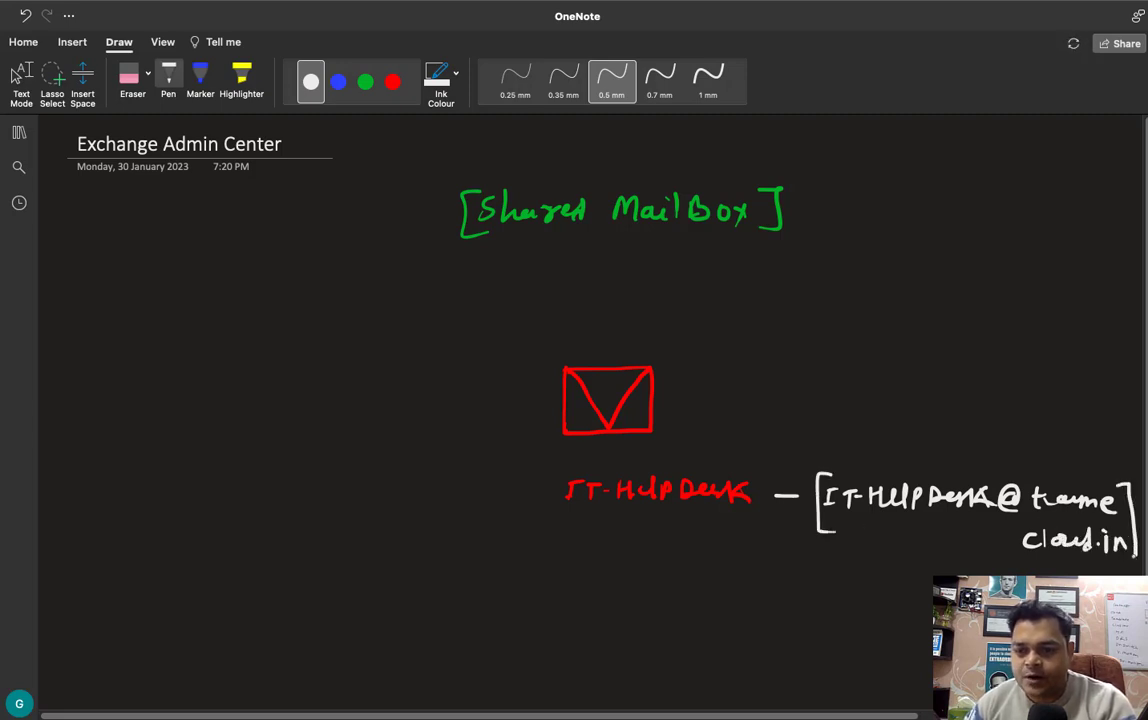
# Draw four blue arrows pointing toward the envelope and the IT-HelpDesk label.
pyautogui.click(338, 82)
pyautogui.click(338, 84)
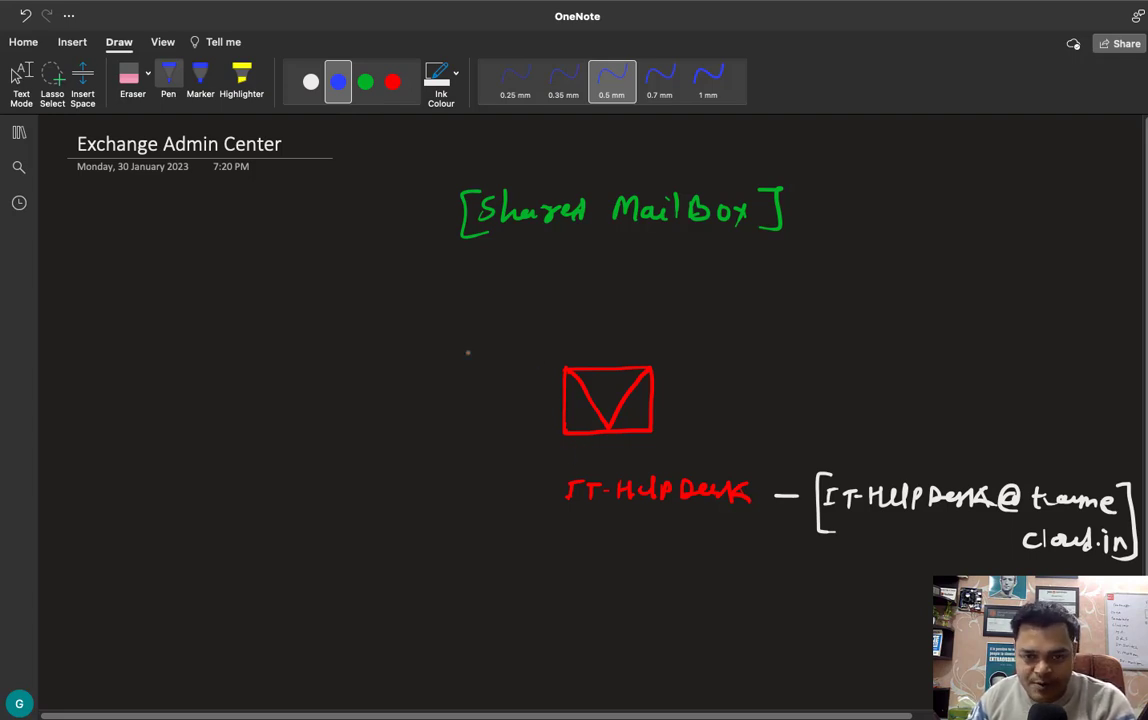
pyautogui.moveTo(415, 328); pyautogui.dragTo(521, 323)
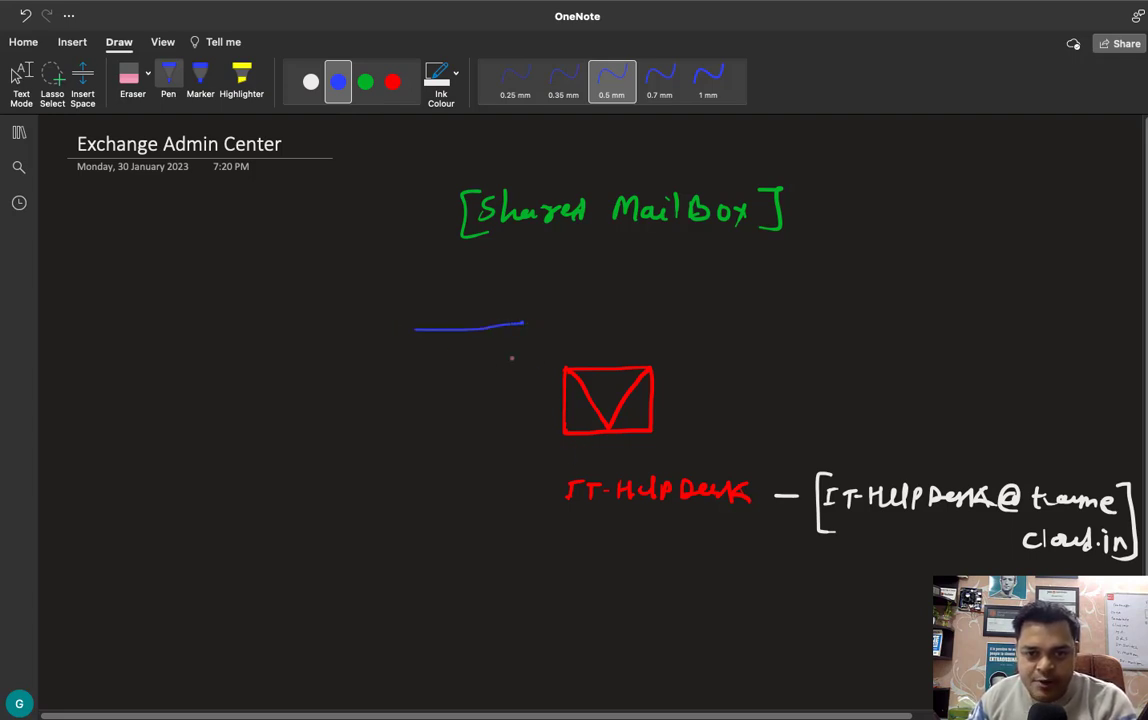
pyautogui.moveTo(415, 396)
pyautogui.mouseDown()
pyautogui.moveTo(522, 389)
pyautogui.moveTo(511, 398)
pyautogui.mouseUp()
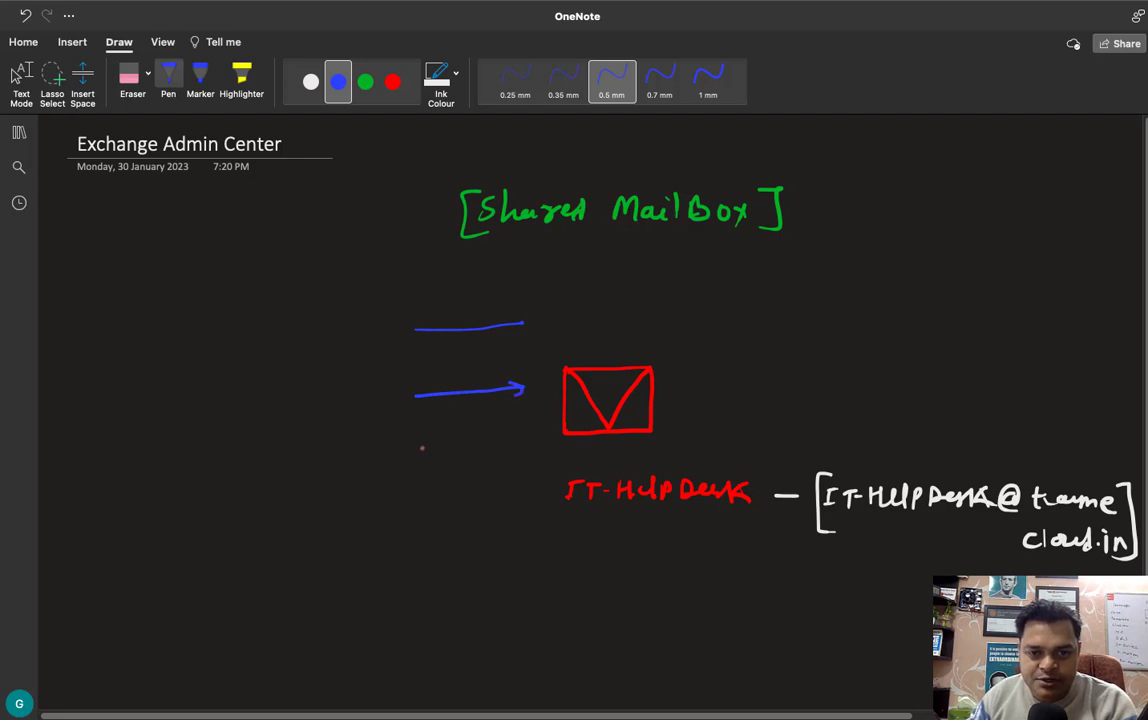
pyautogui.moveTo(409, 451)
pyautogui.mouseDown()
pyautogui.moveTo(497, 449)
pyautogui.moveTo(487, 456)
pyautogui.mouseUp()
pyautogui.moveTo(412, 492); pyautogui.dragTo(521, 489)
pyautogui.moveTo(510, 482); pyautogui.dragTo(510, 497)
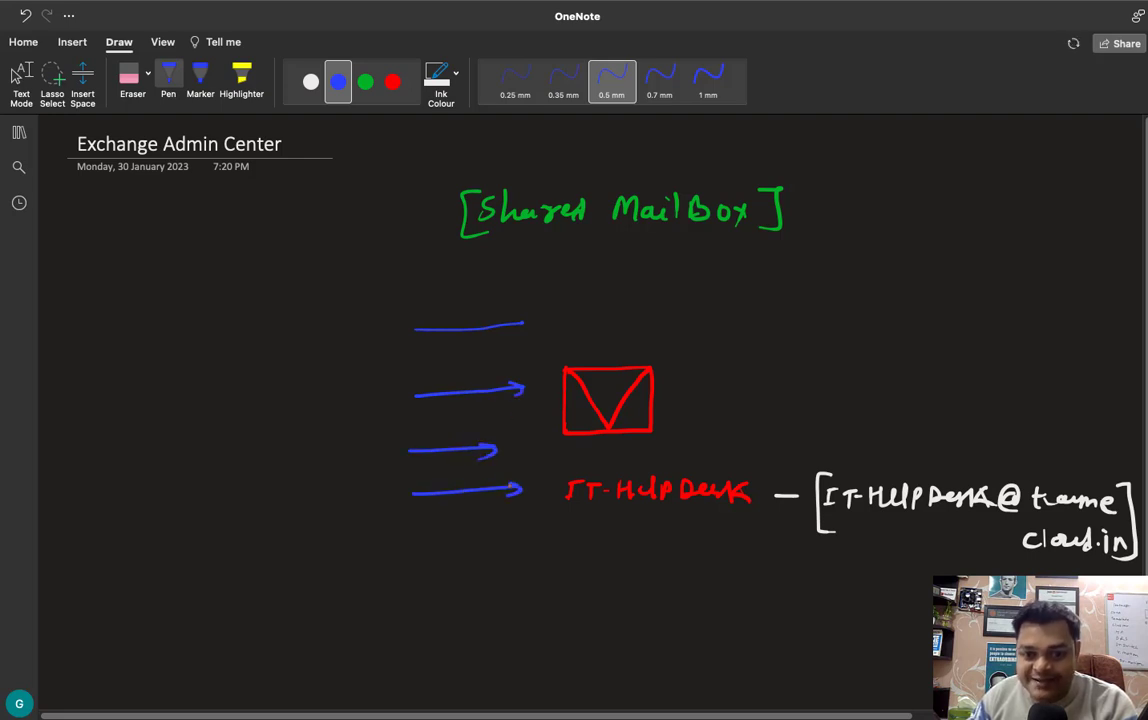
pyautogui.moveTo(517, 318); pyautogui.dragTo(518, 338)
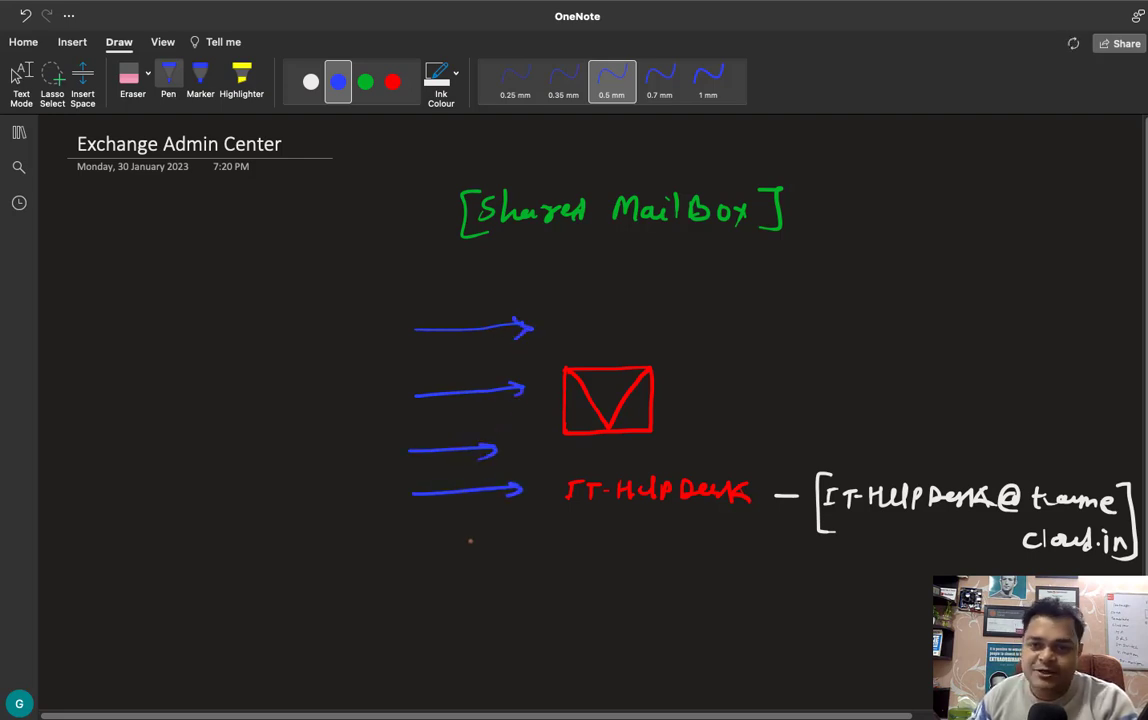
pyautogui.click(365, 82)
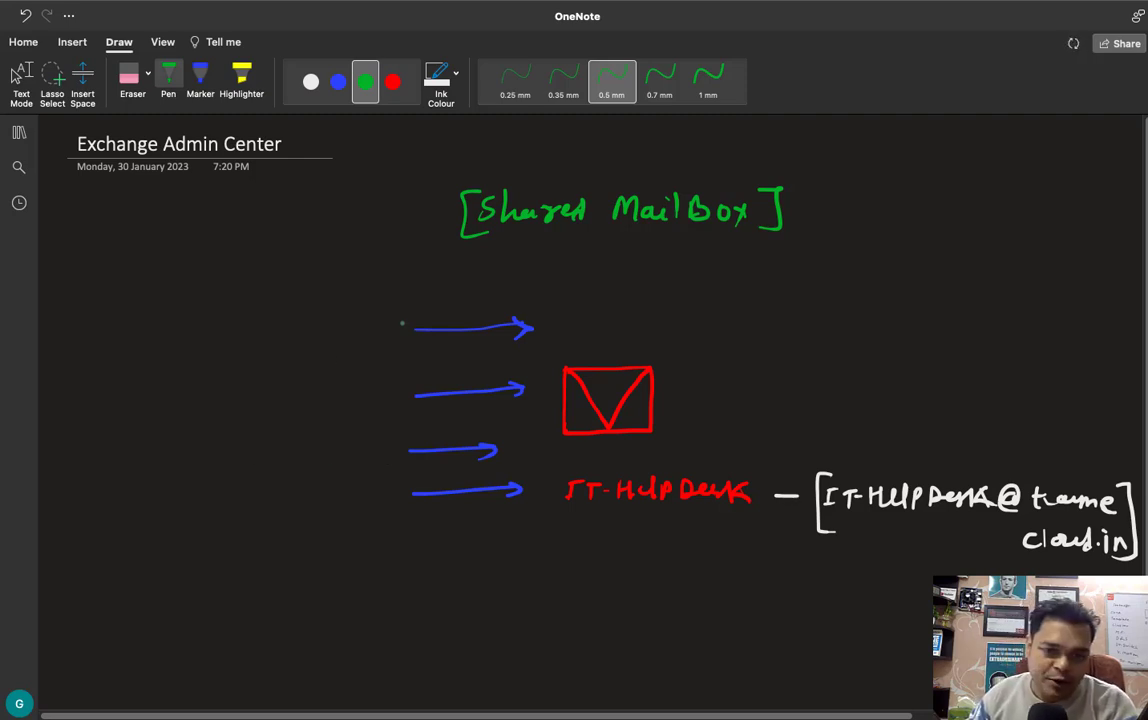
# Write green labels User-1 through User-4 at the start of the four blue arrows.
pyautogui.moveTo(309, 329); pyautogui.dragTo(350, 343)
pyautogui.moveTo(353, 332); pyautogui.dragTo(378, 334)
pyautogui.moveTo(379, 328); pyautogui.dragTo(381, 340)
pyautogui.moveTo(313, 400)
pyautogui.mouseDown()
pyautogui.moveTo(346, 411)
pyautogui.moveTo(399, 404)
pyautogui.mouseUp()
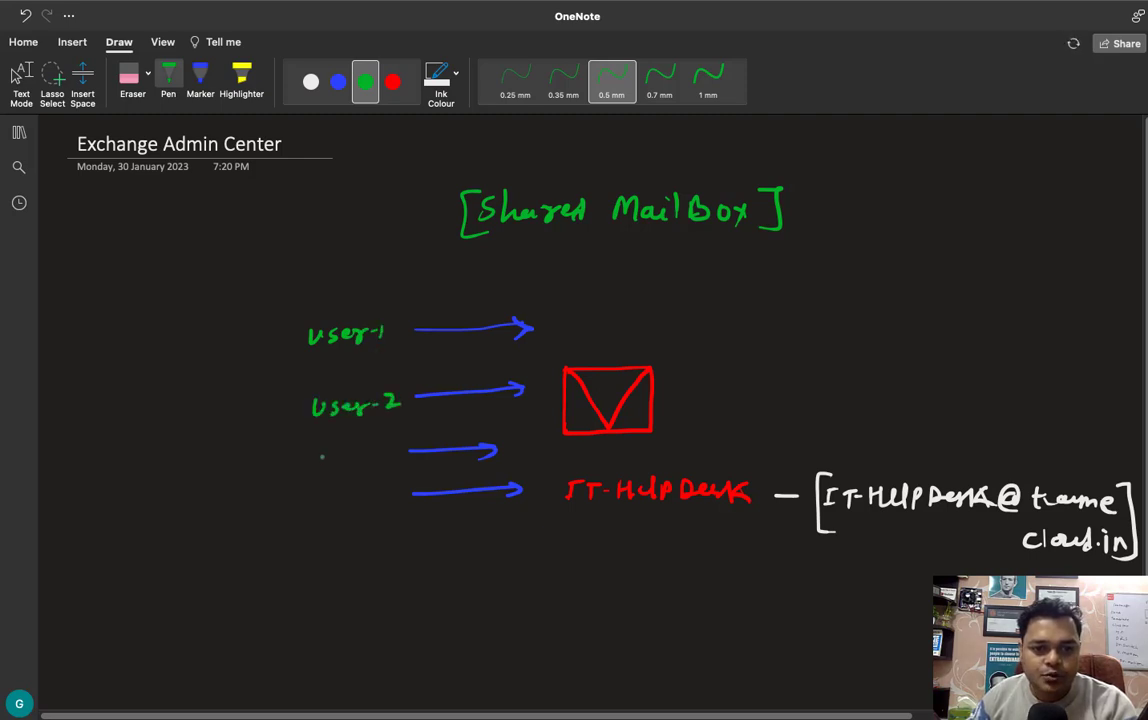
pyautogui.moveTo(314, 456)
pyautogui.mouseDown()
pyautogui.moveTo(336, 469)
pyautogui.moveTo(378, 459)
pyautogui.moveTo(390, 468)
pyautogui.mouseUp()
pyautogui.moveTo(318, 505)
pyautogui.mouseDown()
pyautogui.moveTo(333, 518)
pyautogui.moveTo(375, 506)
pyautogui.mouseUp()
pyautogui.moveTo(378, 509); pyautogui.dragTo(408, 518)
# Sketch a small green monitor to the right of the heading.
pyautogui.click(15, 75)
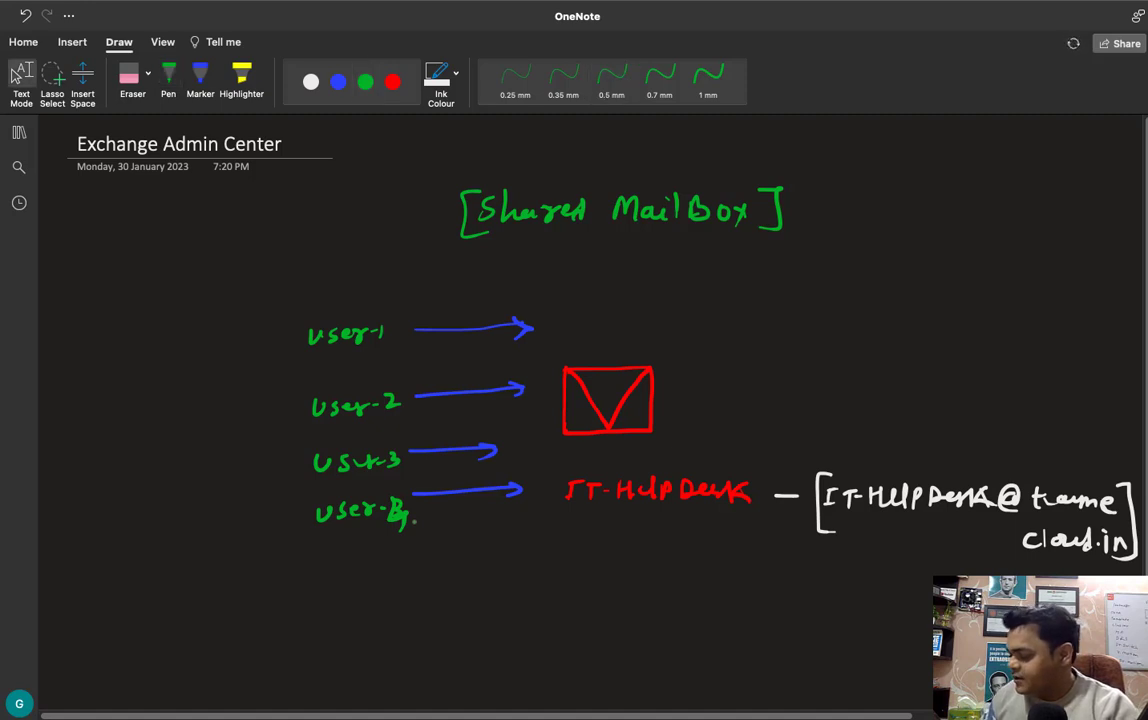
pyautogui.click(168, 78)
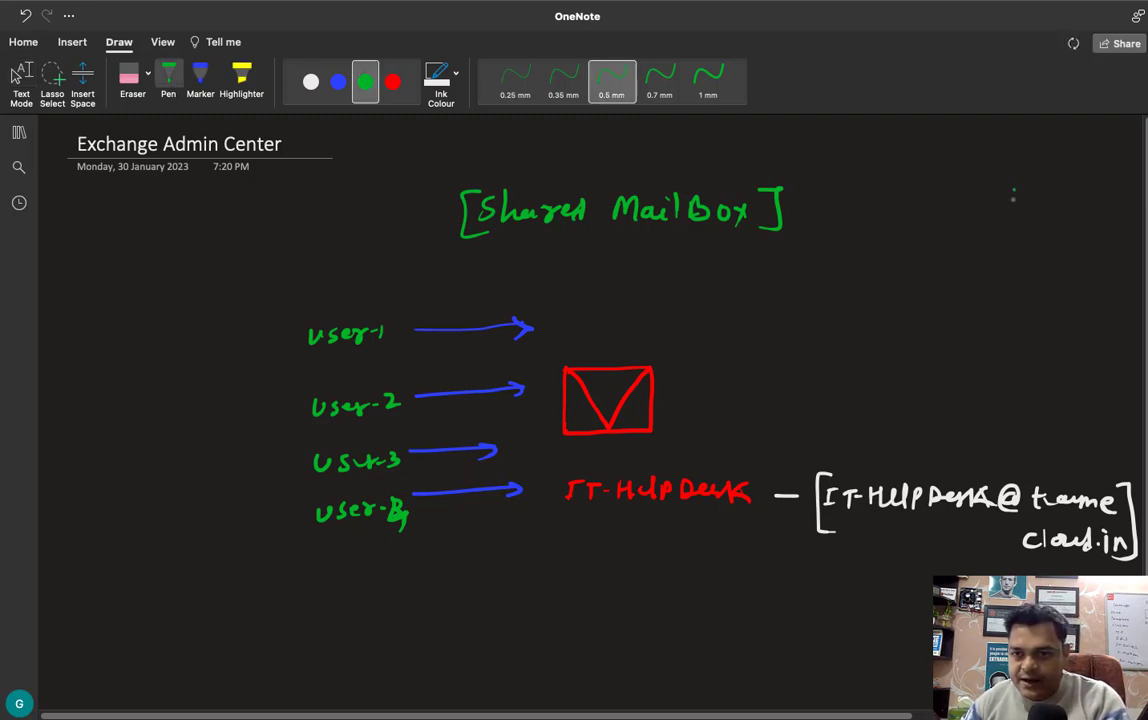
pyautogui.moveTo(1013, 214)
pyautogui.mouseDown()
pyautogui.moveTo(1051, 185)
pyautogui.moveTo(1013, 213)
pyautogui.moveTo(1042, 230)
pyautogui.mouseUp()
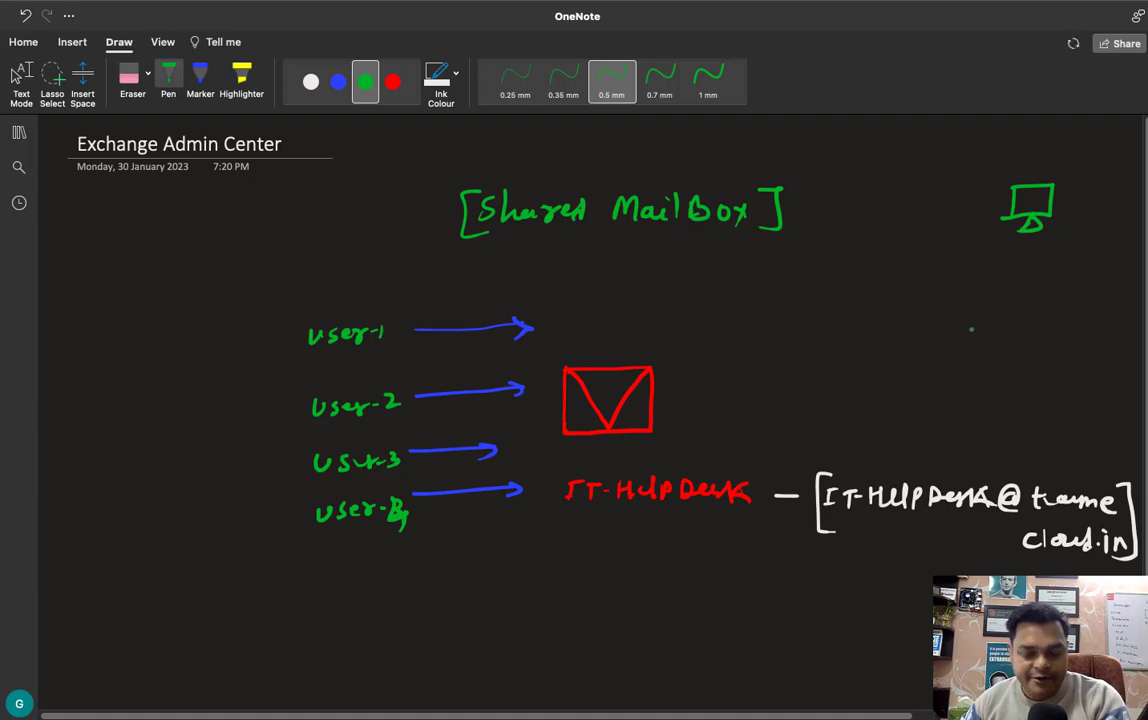
# Bracket the four user labels and add a 'Desk-top T-shot' note with an arrow to them.
pyautogui.moveTo(281, 329)
pyautogui.mouseDown()
pyautogui.moveTo(262, 415)
pyautogui.moveTo(284, 522)
pyautogui.mouseUp()
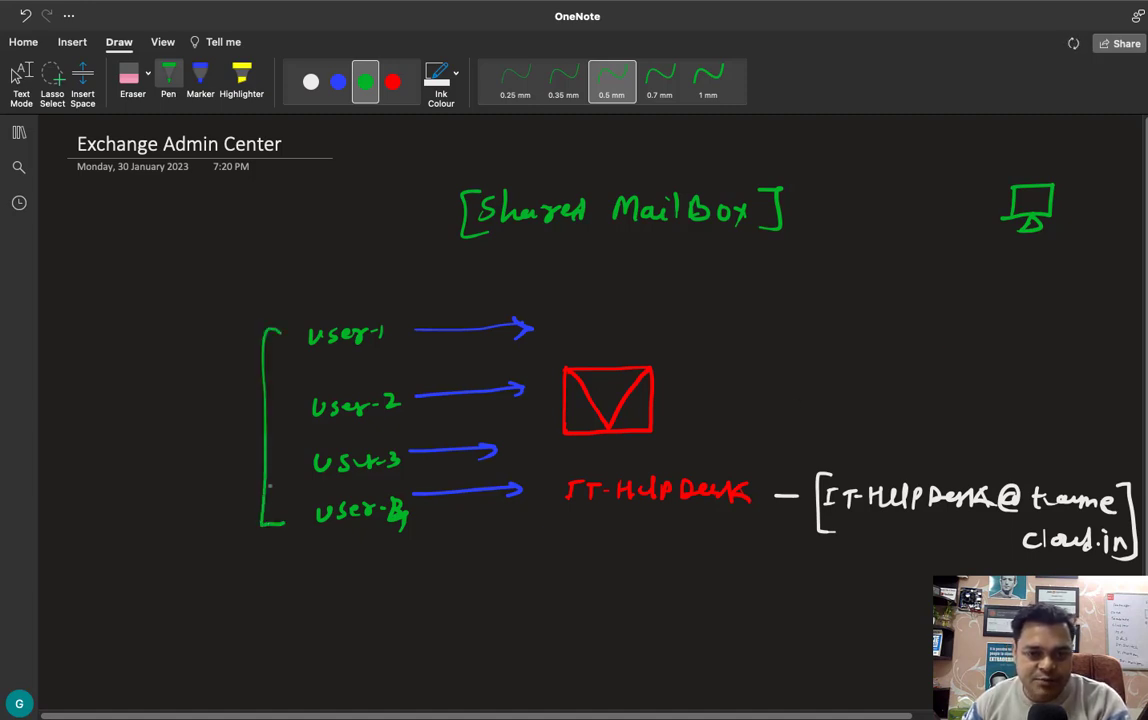
pyautogui.moveTo(181, 434); pyautogui.dragTo(236, 411)
pyautogui.moveTo(221, 410); pyautogui.dragTo(234, 427)
pyautogui.moveTo(69, 410)
pyautogui.mouseDown()
pyautogui.moveTo(118, 396)
pyautogui.moveTo(268, 305)
pyautogui.mouseUp()
pyautogui.click(185, 352)
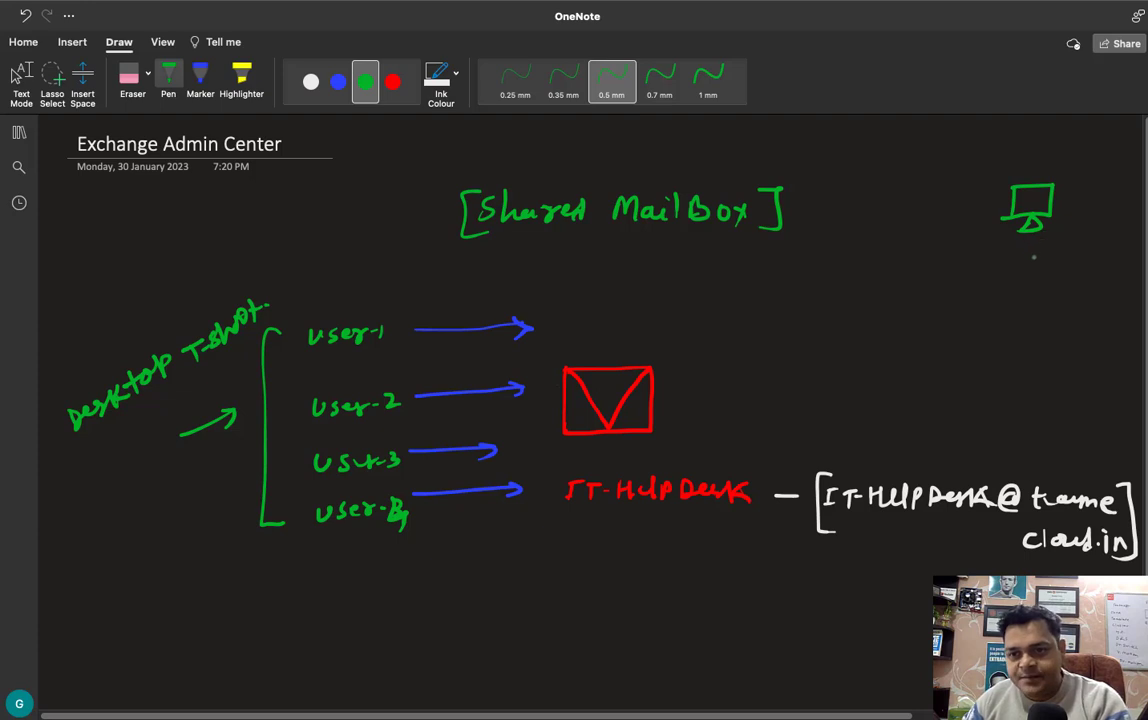
# Write 'ABC.' over the monitor and draw a green arrow down to the helpdesk address.
pyautogui.moveTo(1006, 172); pyautogui.dragTo(1060, 171)
pyautogui.click(1067, 168)
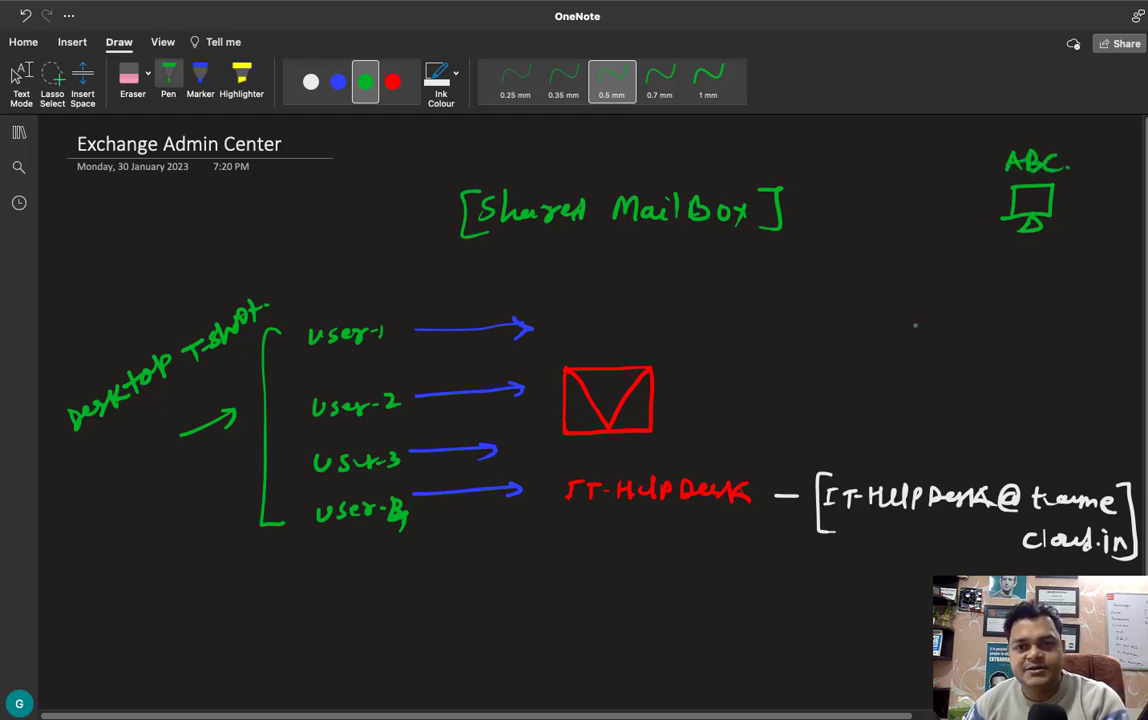
pyautogui.moveTo(1027, 240); pyautogui.dragTo(1020, 457)
pyautogui.moveTo(1020, 457); pyautogui.dragTo(1030, 440)
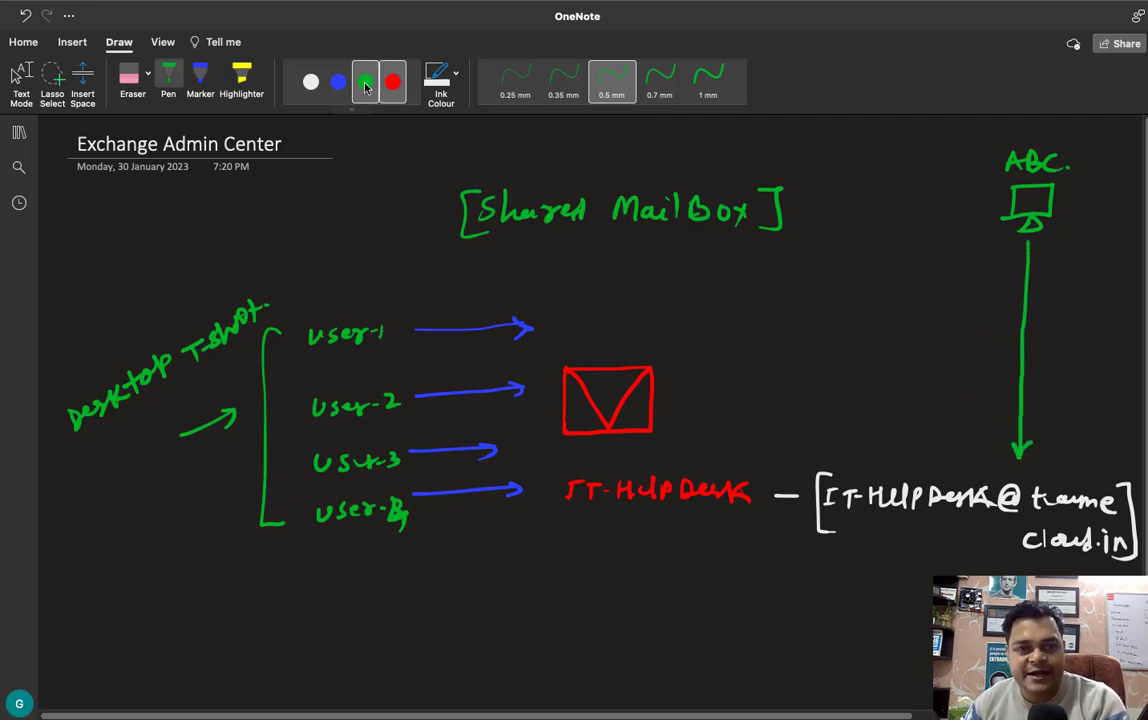
pyautogui.click(311, 81)
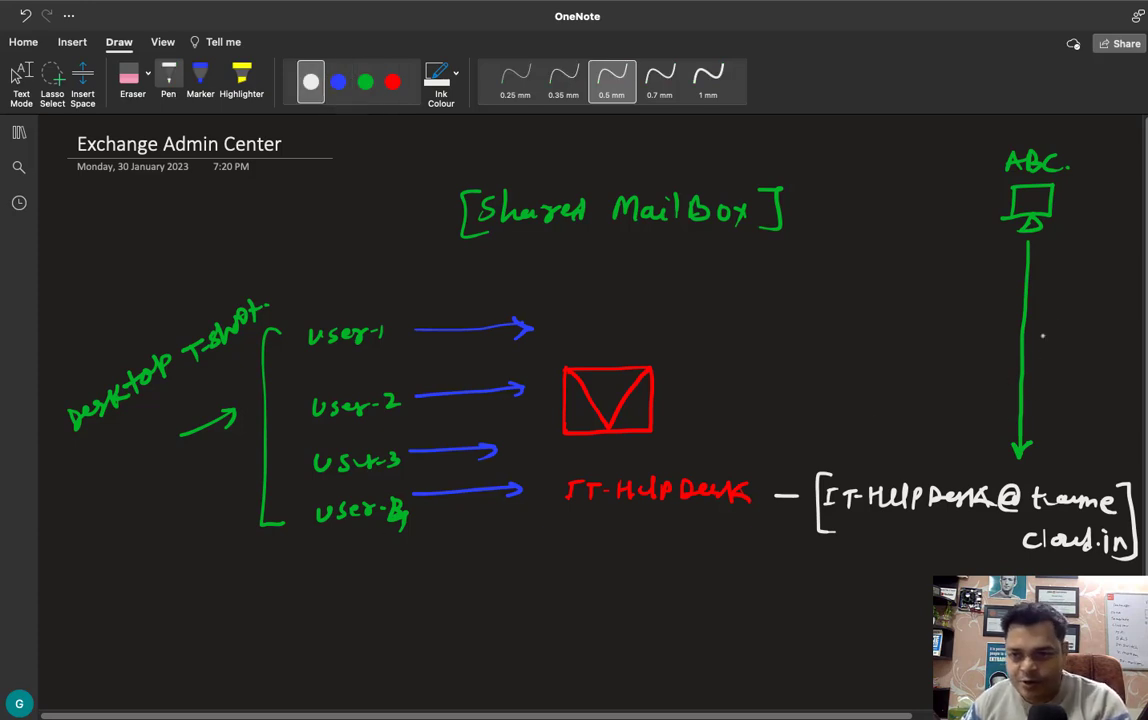
# Write 'unable to take Print out' beside the ABC arrow.
pyautogui.moveTo(1047, 306); pyautogui.dragTo(1117, 310)
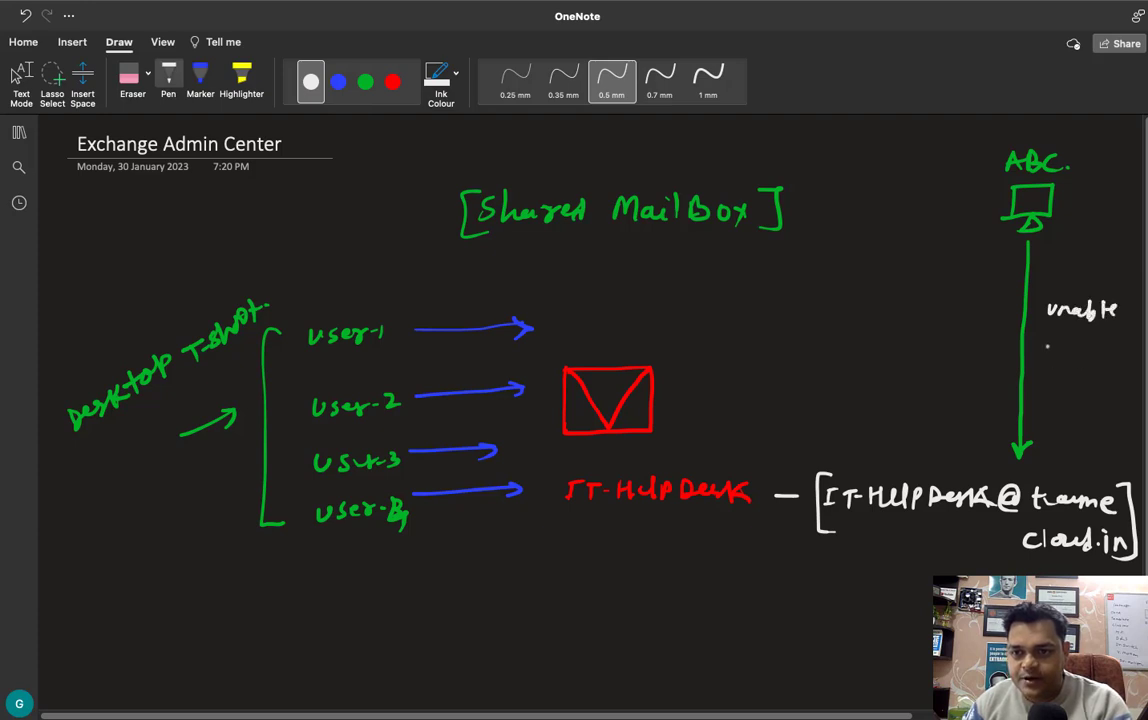
pyautogui.moveTo(1047, 347); pyautogui.dragTo(1131, 358)
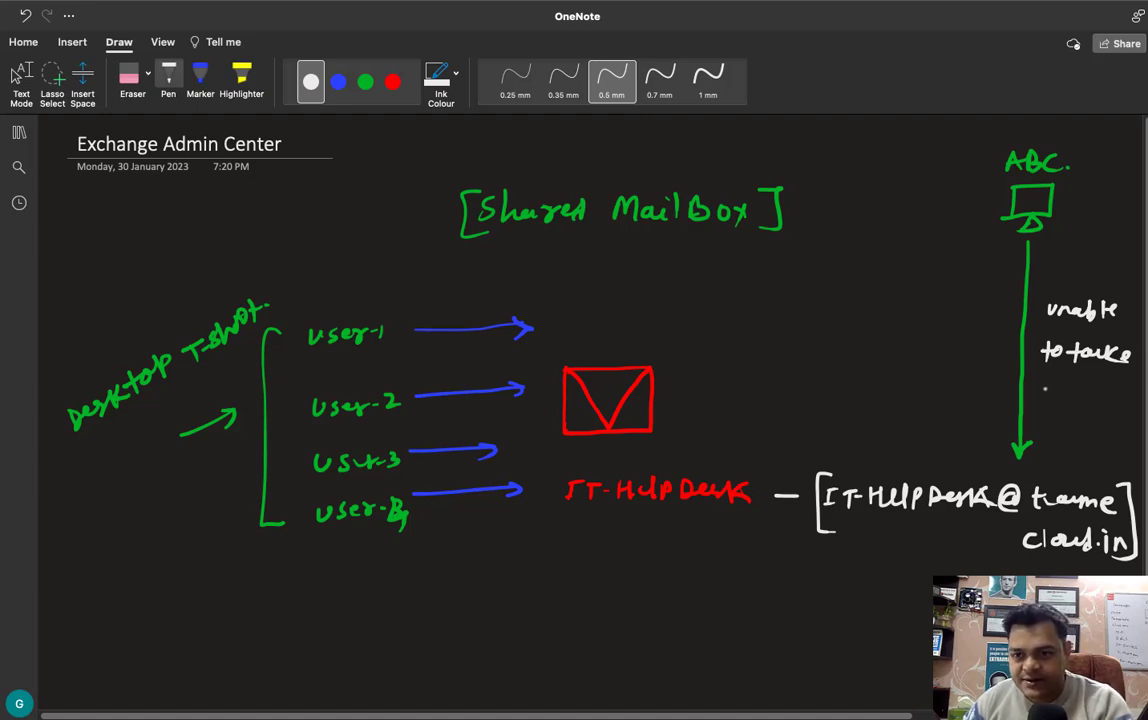
pyautogui.moveTo(1041, 395)
pyautogui.mouseDown()
pyautogui.moveTo(1086, 383)
pyautogui.moveTo(1132, 398)
pyautogui.mouseUp()
pyautogui.moveTo(1125, 388); pyautogui.dragTo(1137, 387)
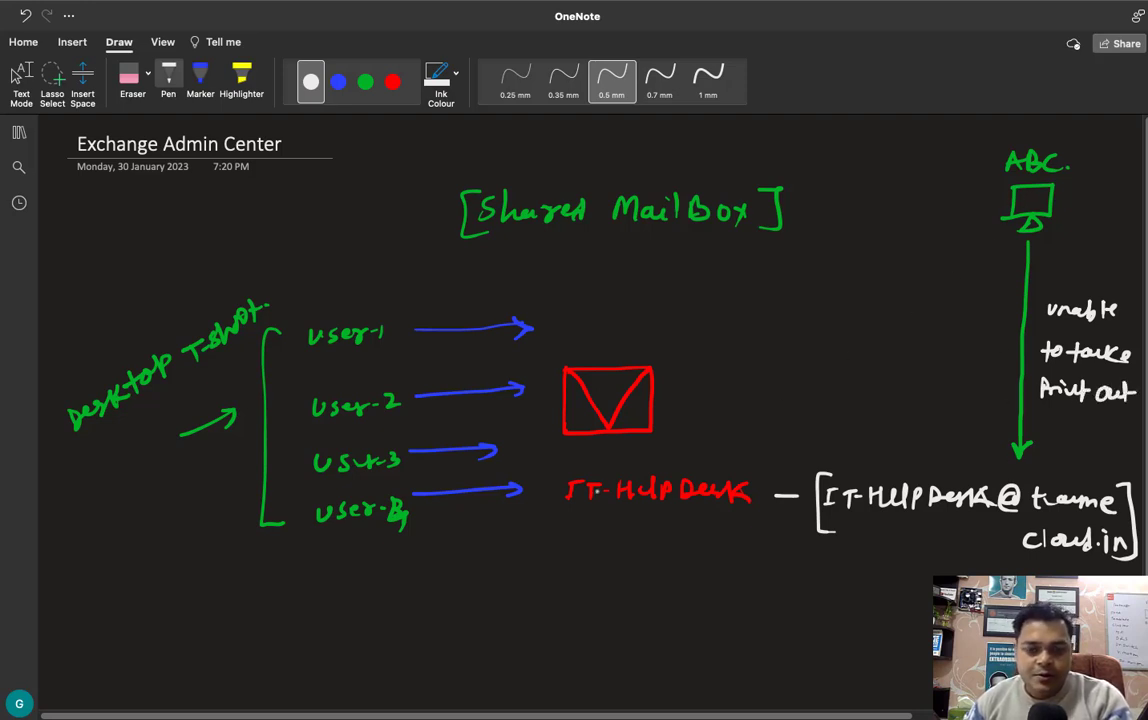
# Draw message lines in the red envelope, underline User-1 to User-4, and add a white arrow into the envelope.
pyautogui.moveTo(603, 380); pyautogui.dragTo(614, 404)
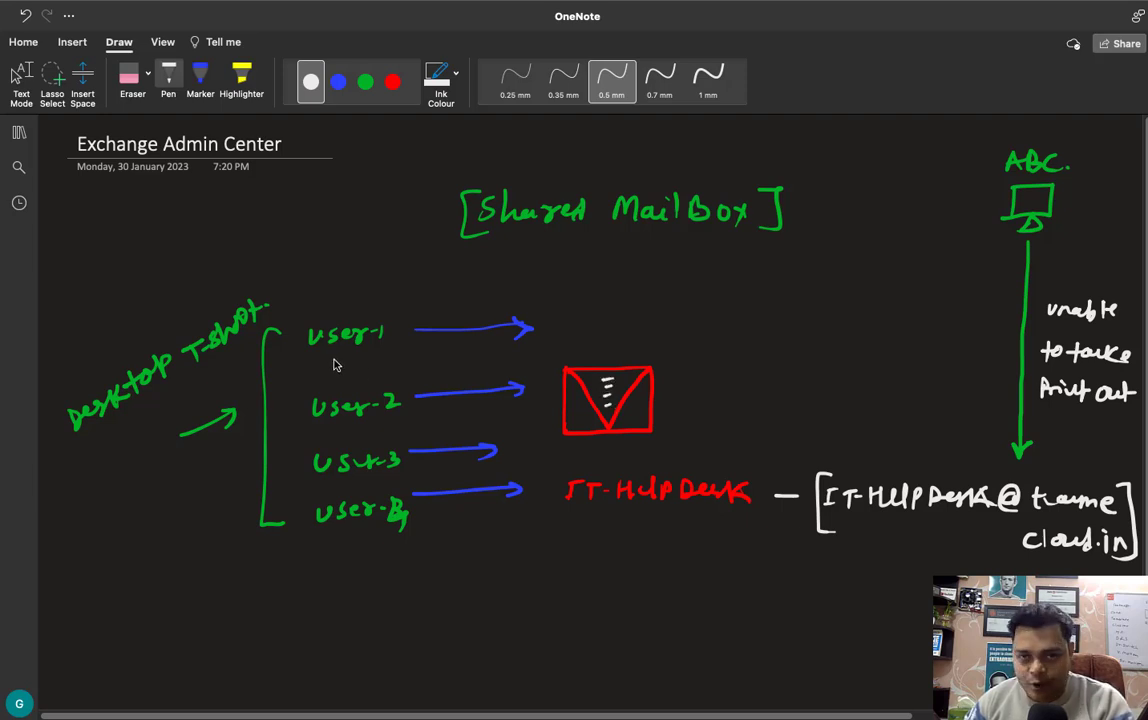
pyautogui.moveTo(352, 349); pyautogui.dragTo(376, 347)
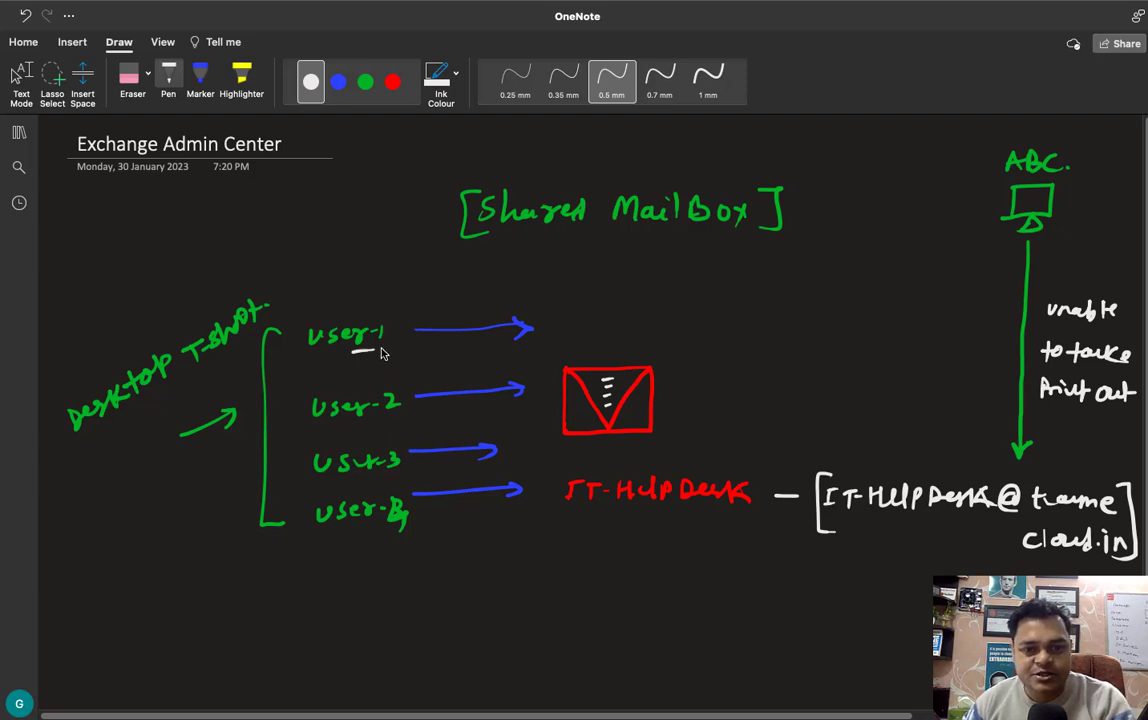
pyautogui.moveTo(376, 411); pyautogui.dragTo(398, 409)
pyautogui.moveTo(378, 466); pyautogui.dragTo(400, 463)
pyautogui.moveTo(384, 537); pyautogui.dragTo(408, 532)
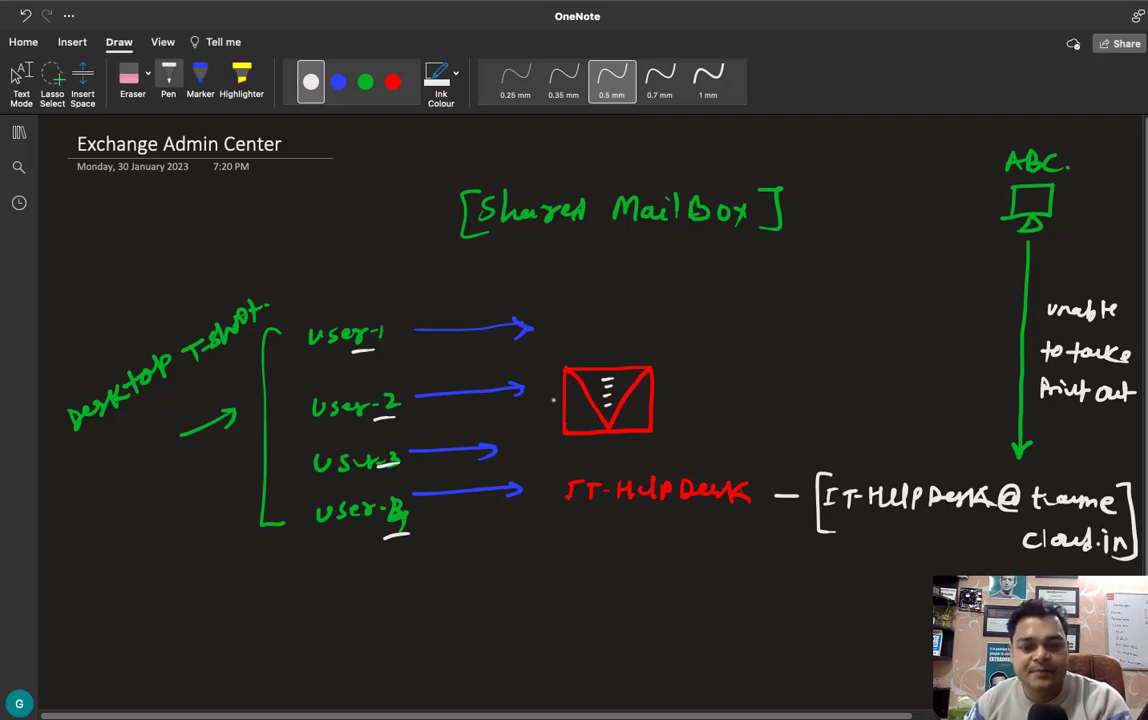
pyautogui.moveTo(538, 392); pyautogui.dragTo(590, 394)
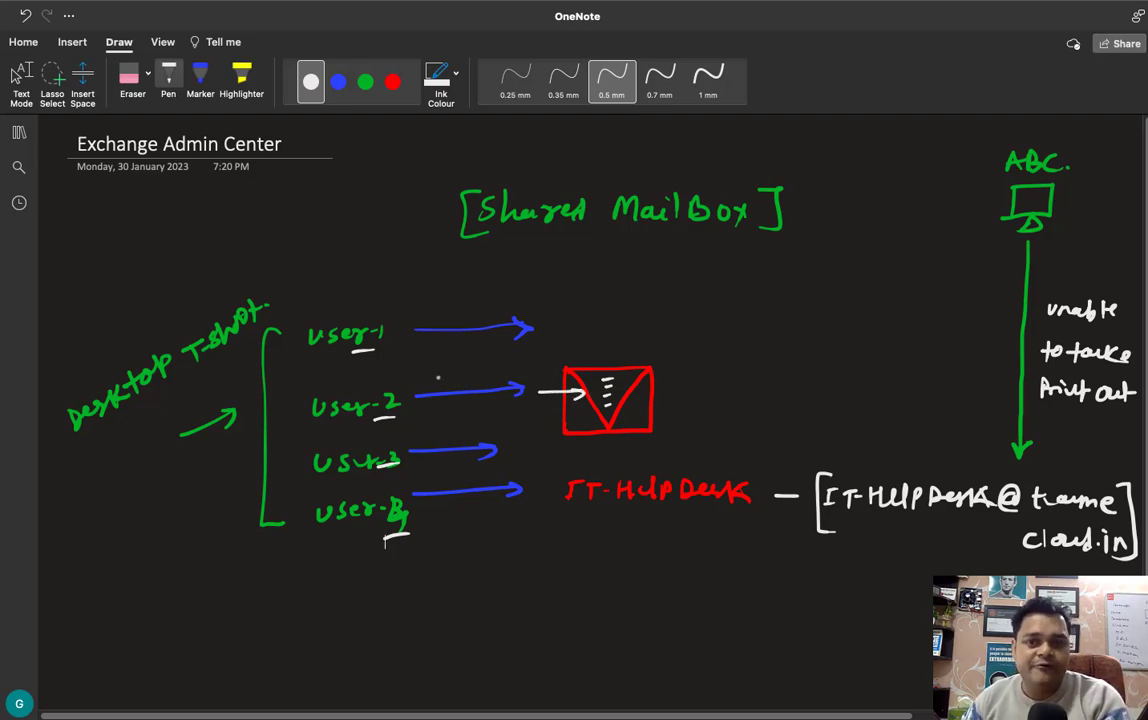
pyautogui.press('Escape')
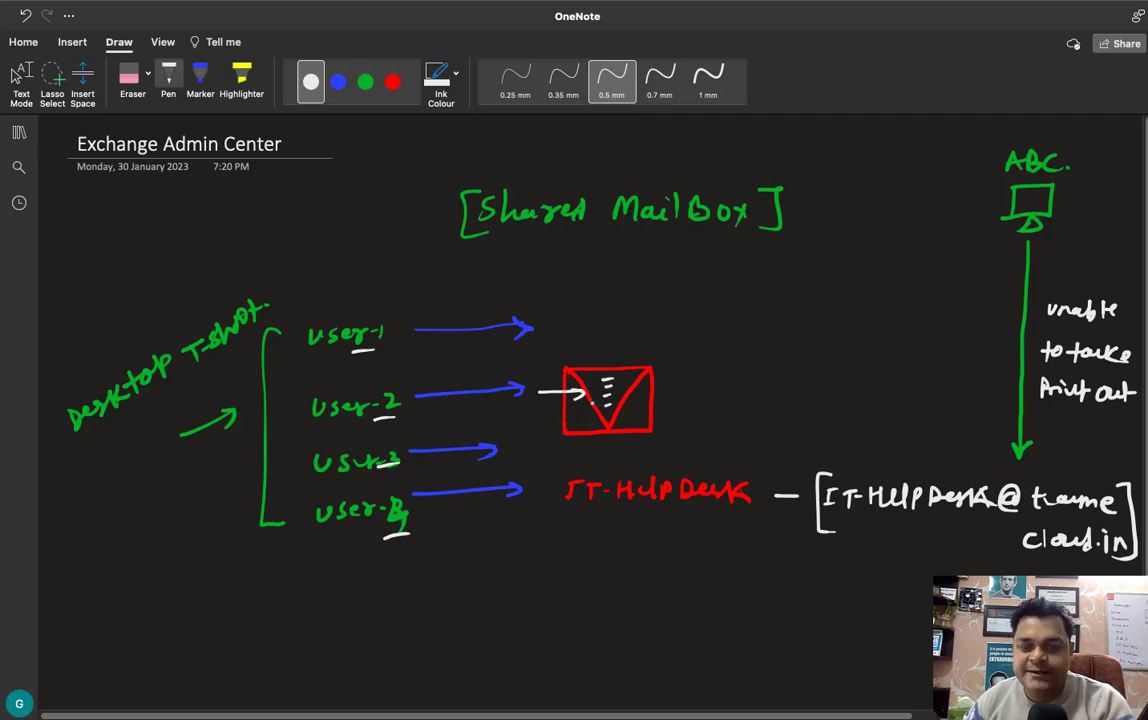
# Tick the printout complaint and draw a white connector arrow from the envelope to it.
pyautogui.moveTo(1073, 285); pyautogui.dragTo(1092, 280)
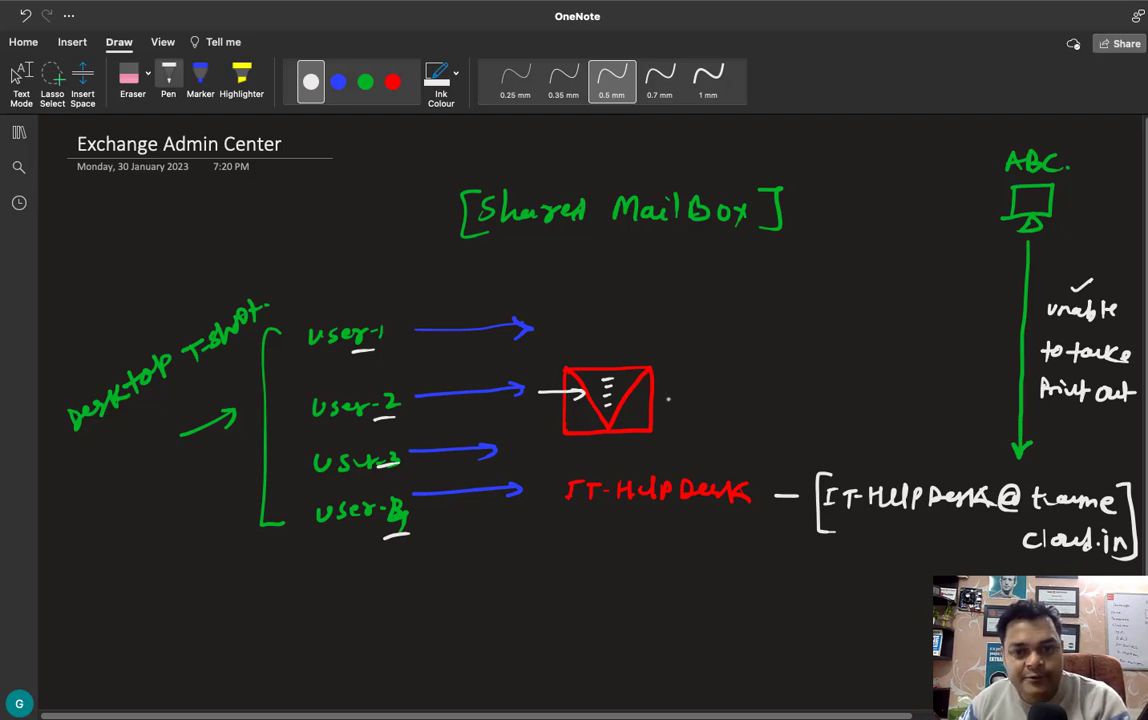
pyautogui.moveTo(654, 400); pyautogui.dragTo(992, 462)
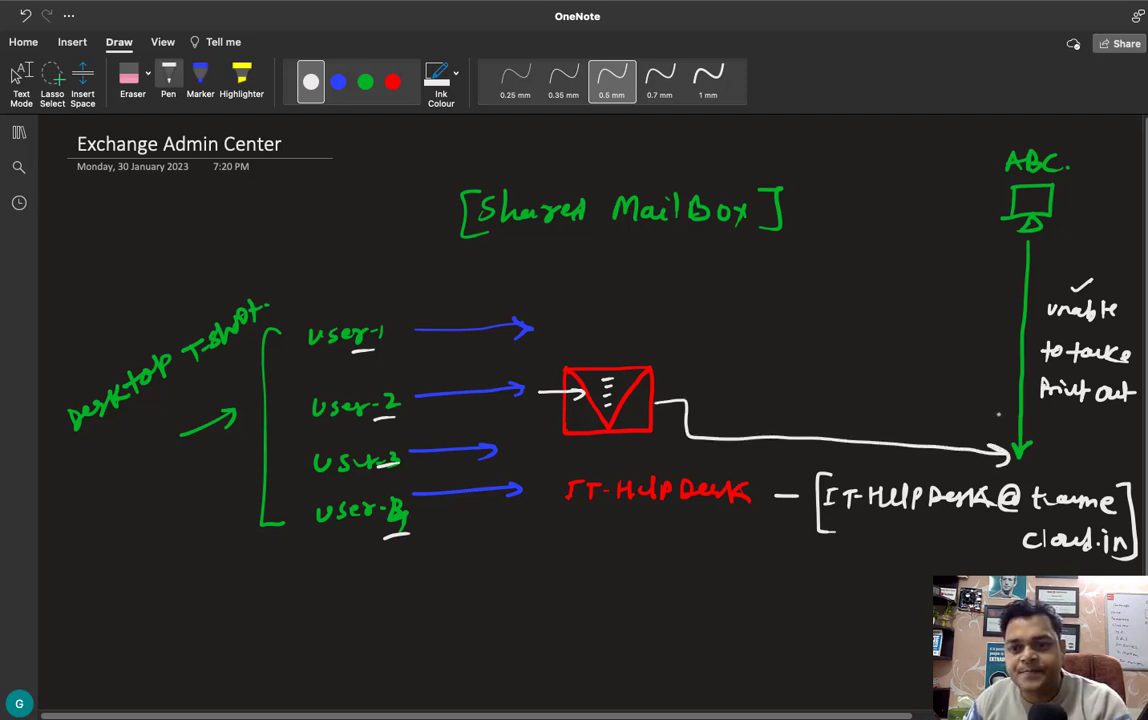
pyautogui.moveTo(1013, 415)
pyautogui.mouseDown()
pyautogui.moveTo(720, 425)
pyautogui.moveTo(662, 384)
pyautogui.moveTo(684, 394)
pyautogui.mouseUp()
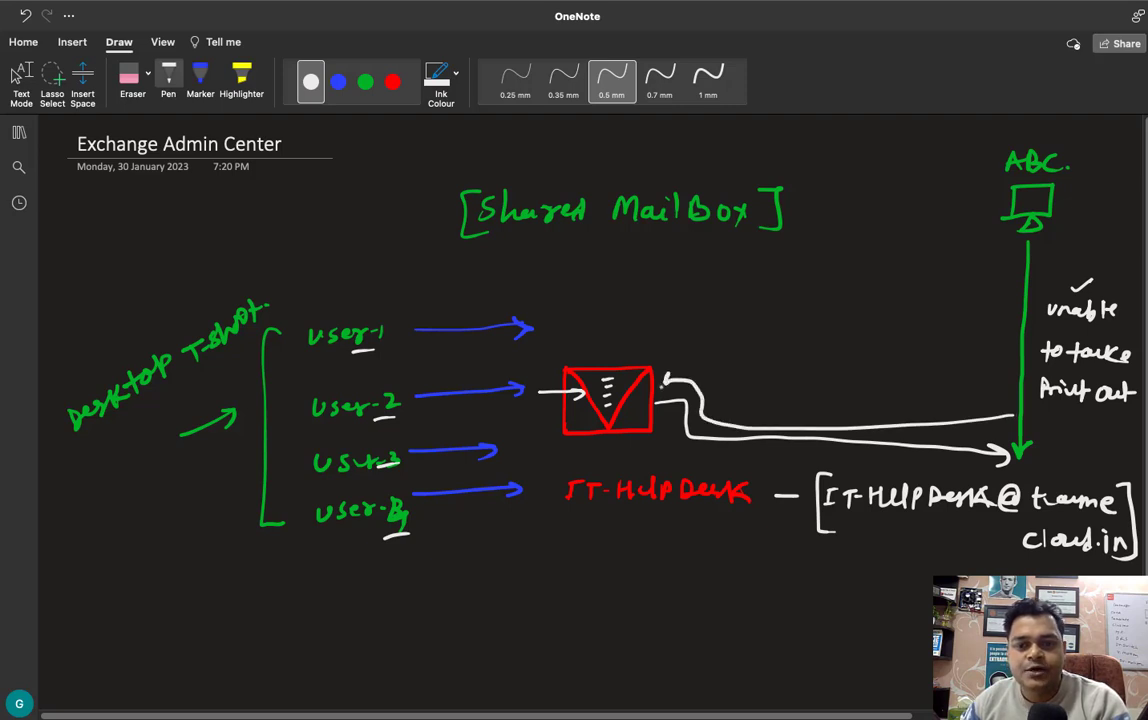
# Draw a green return line back to the envelope, then move to Exchange admin center.
pyautogui.click(366, 82)
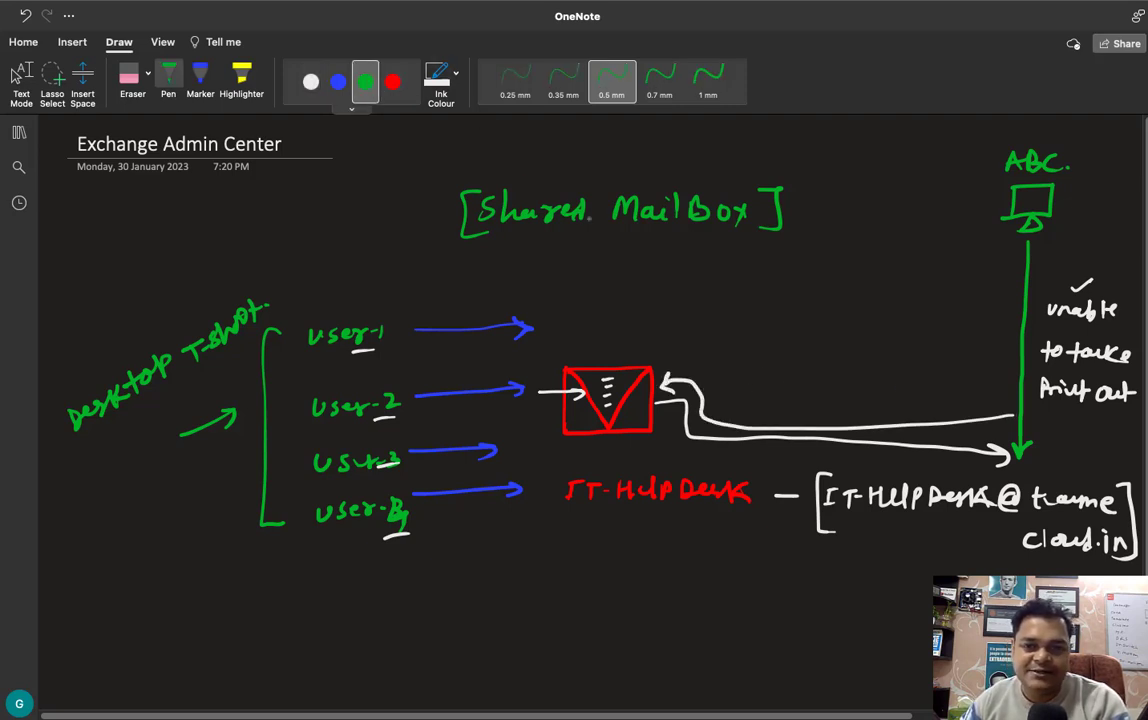
pyautogui.moveTo(1015, 416)
pyautogui.mouseDown()
pyautogui.moveTo(725, 421)
pyautogui.moveTo(701, 383)
pyautogui.moveTo(664, 383)
pyautogui.moveTo(688, 395)
pyautogui.mouseUp()
pyautogui.press('Escape')
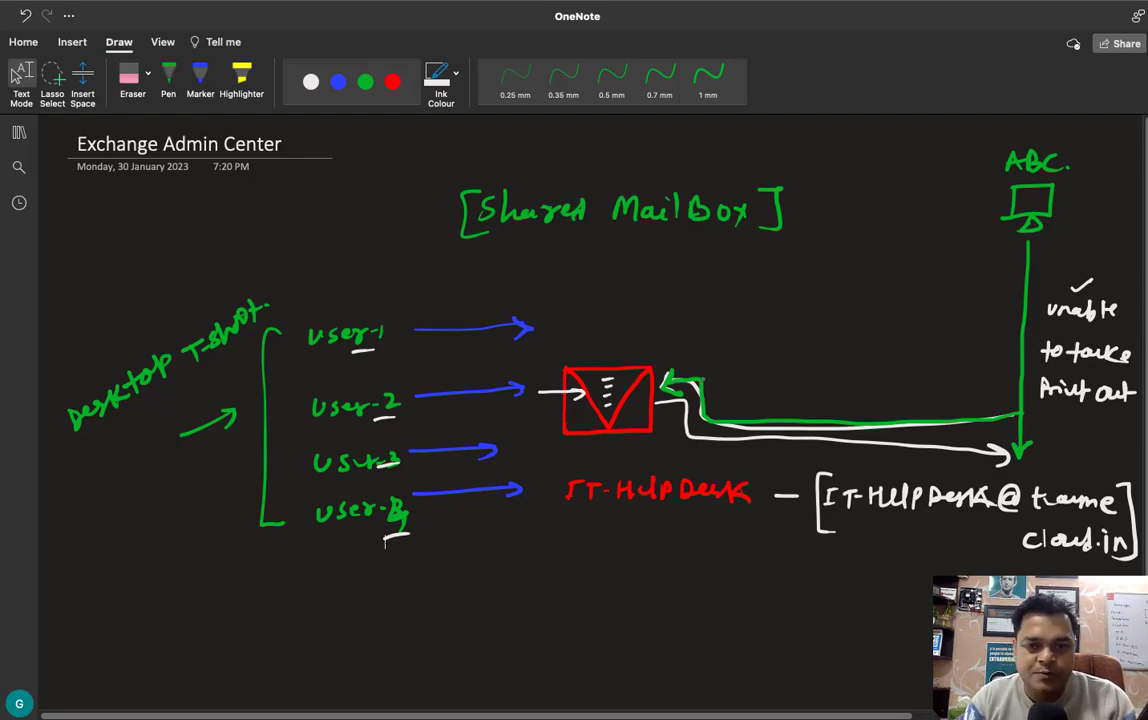
pyautogui.hotkey('ctrl', 'Right')
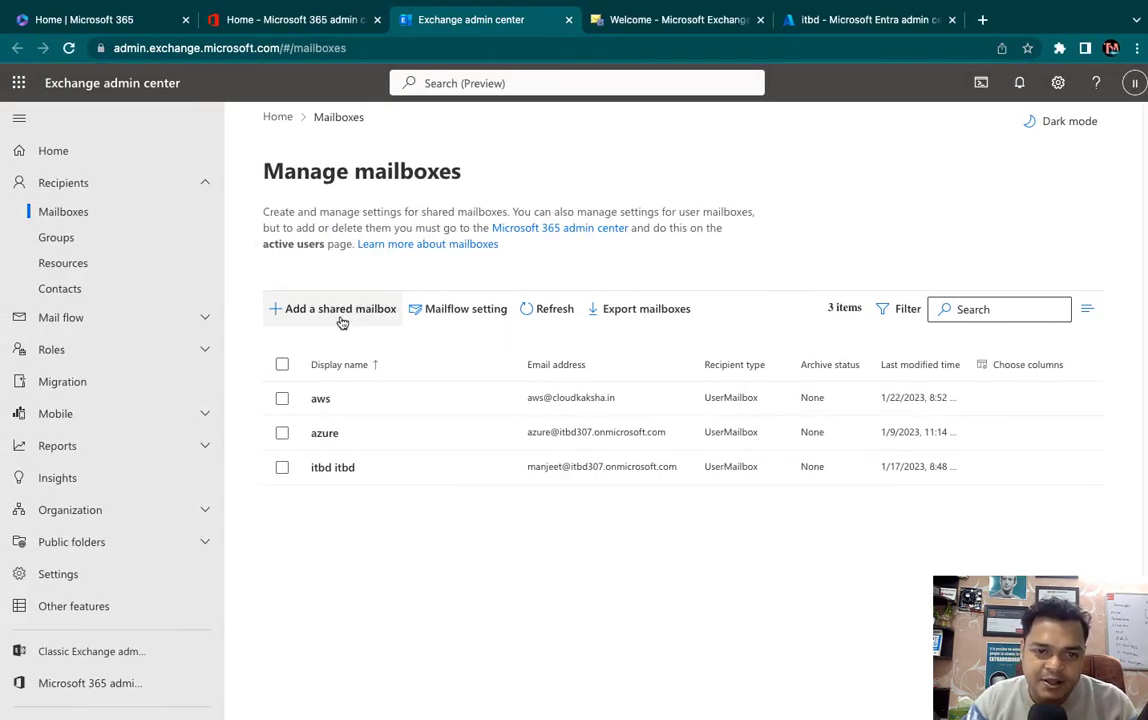
pyautogui.click(341, 320)
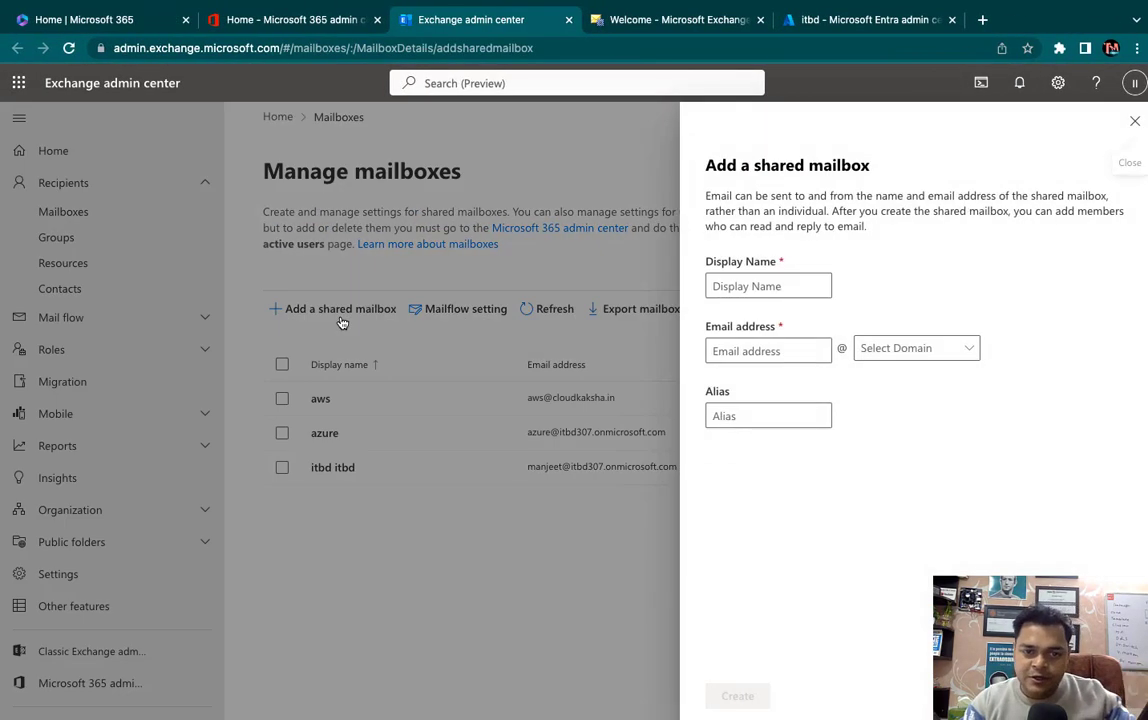
pyautogui.click(774, 279)
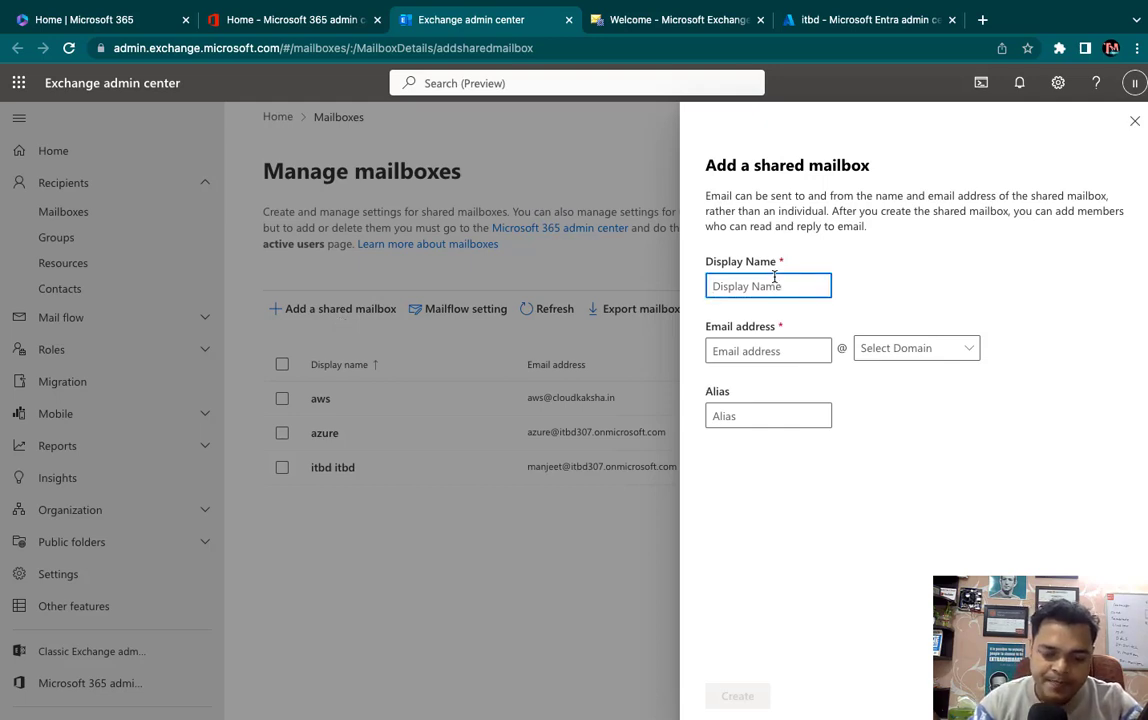
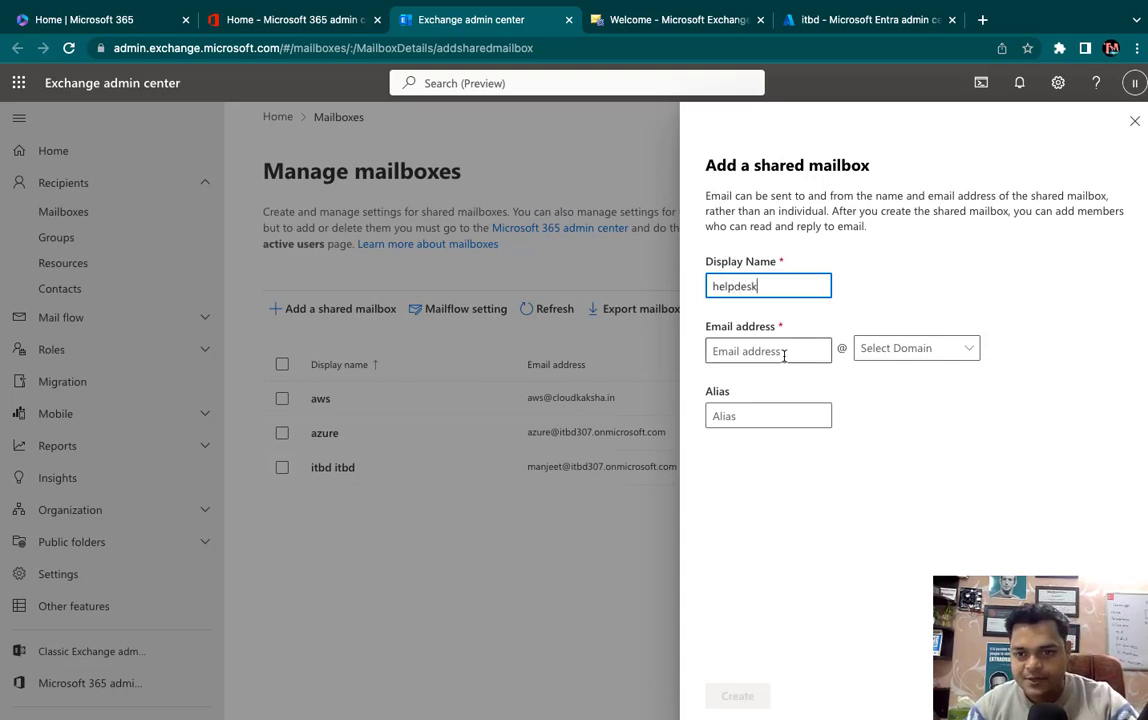
pyautogui.click(784, 355)
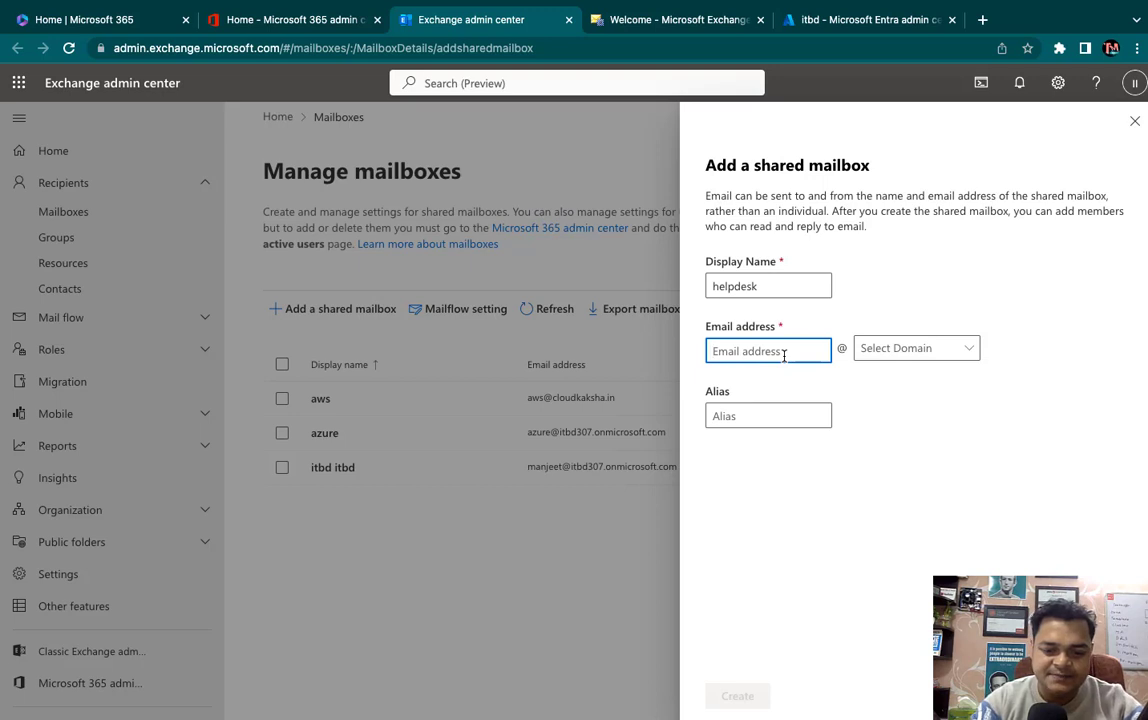
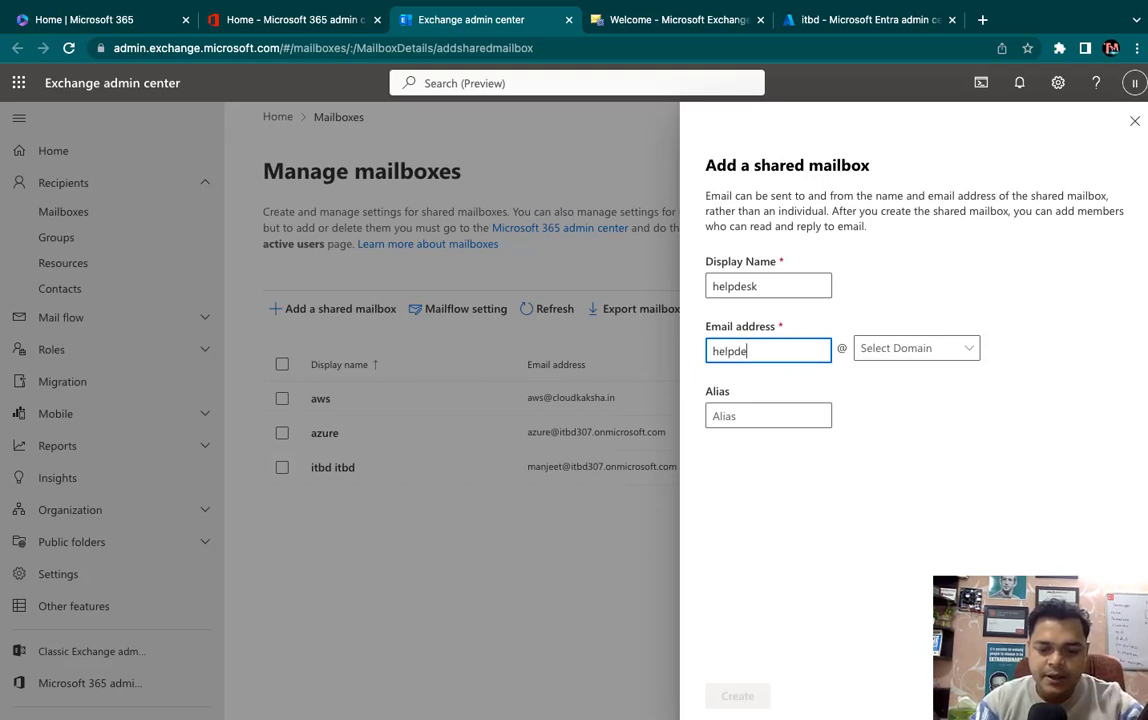
pyautogui.click(964, 357)
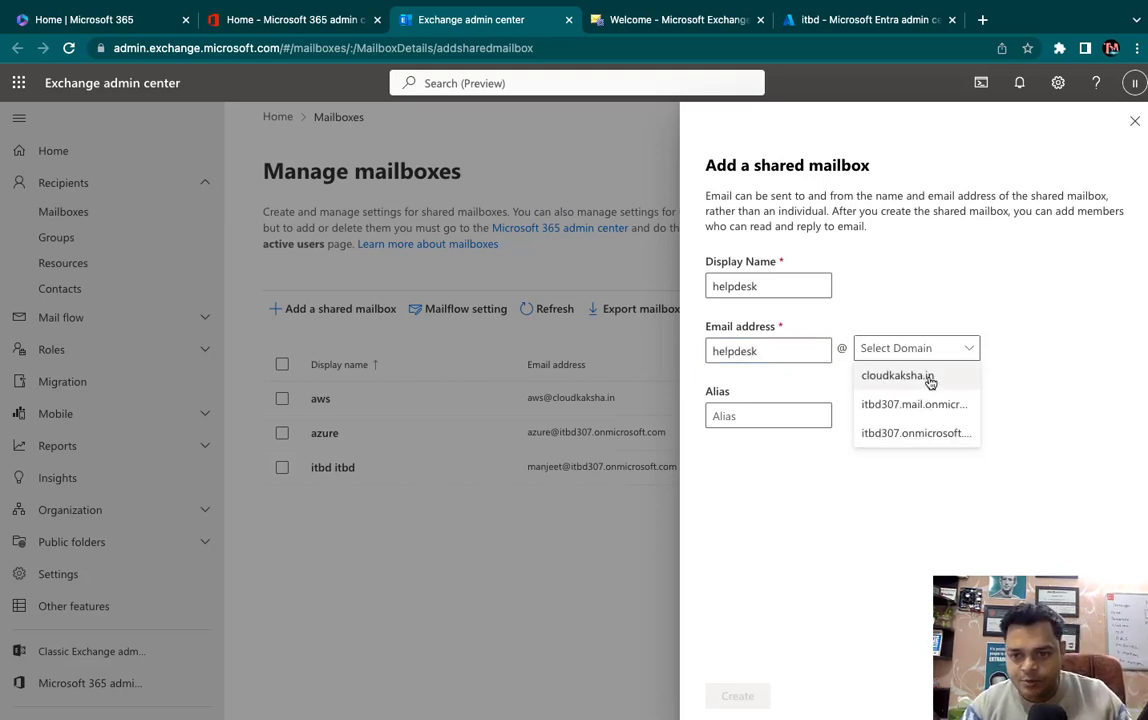
pyautogui.click(918, 387)
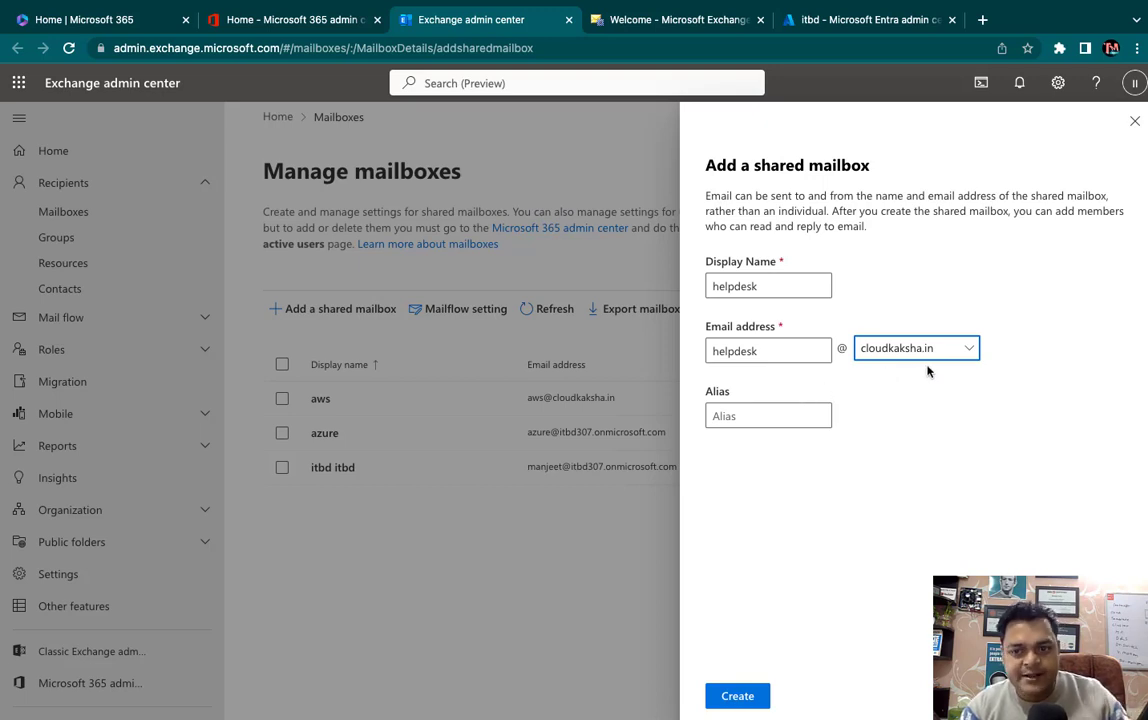
pyautogui.click(738, 695)
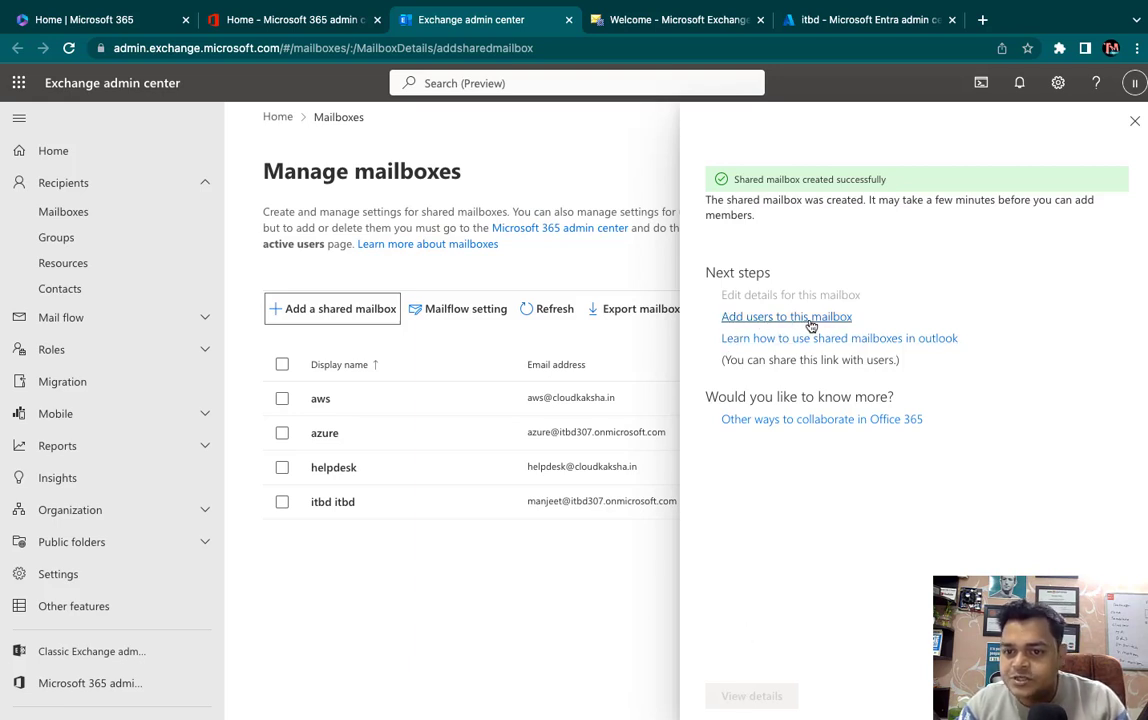
# Add members to the helpdesk mailbox, selecting aws and azure from the list.
pyautogui.click(811, 326)
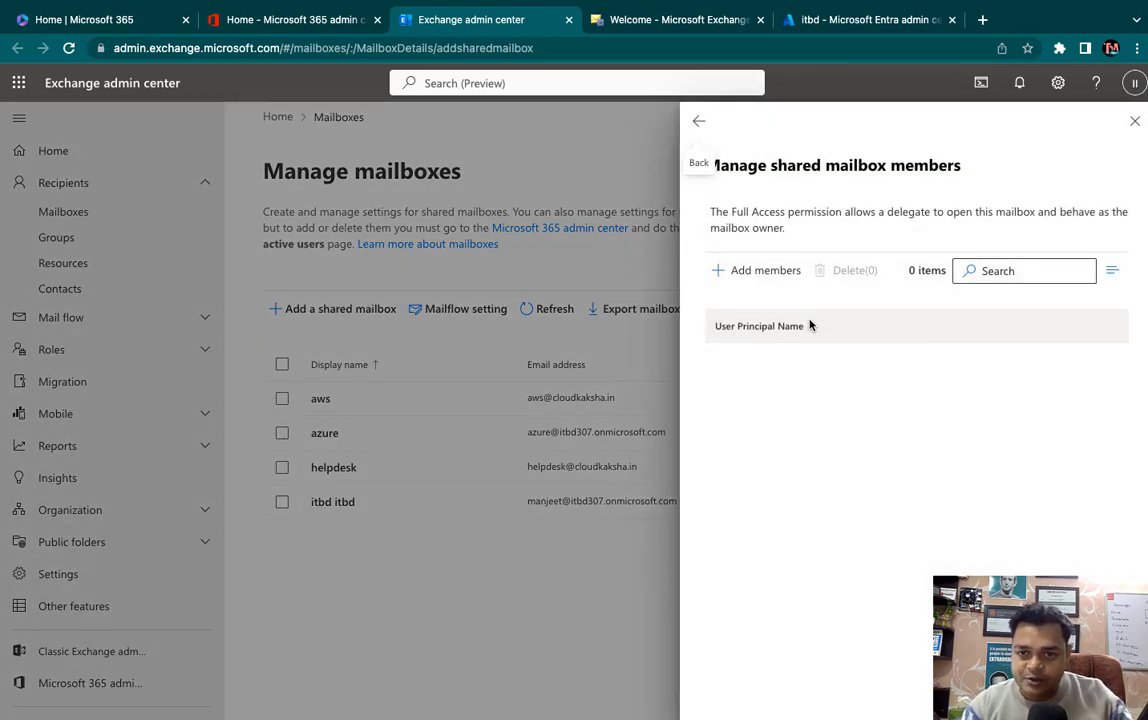
pyautogui.click(756, 272)
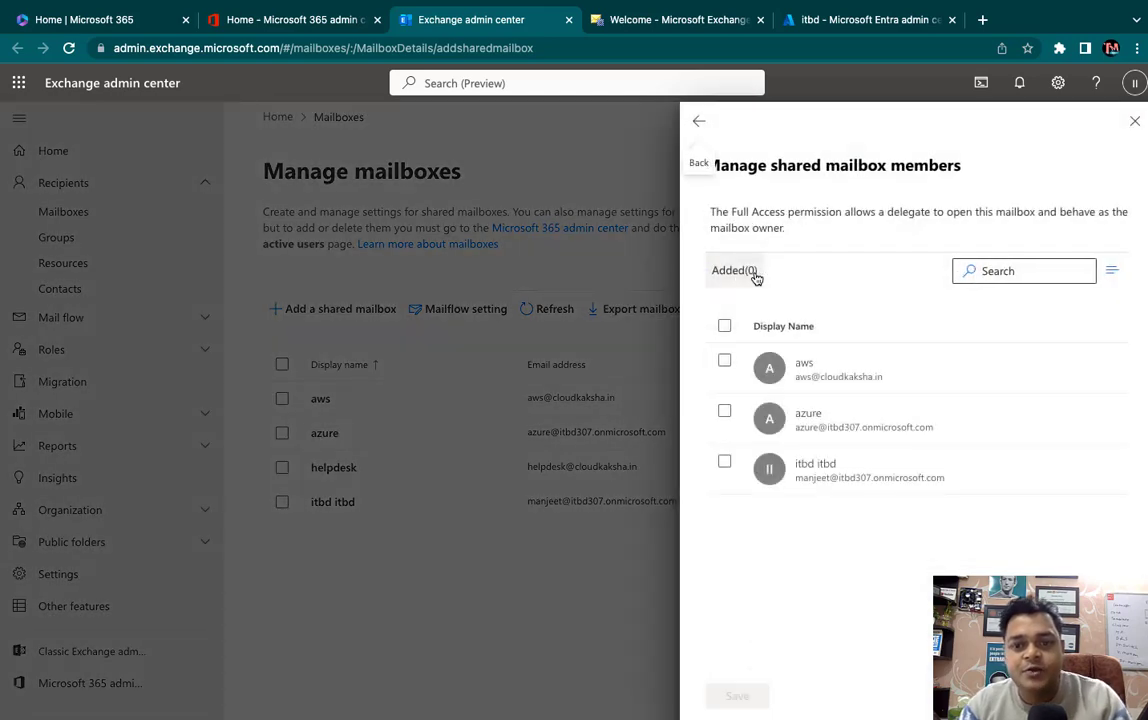
pyautogui.click(724, 361)
pyautogui.rightClick(725, 413)
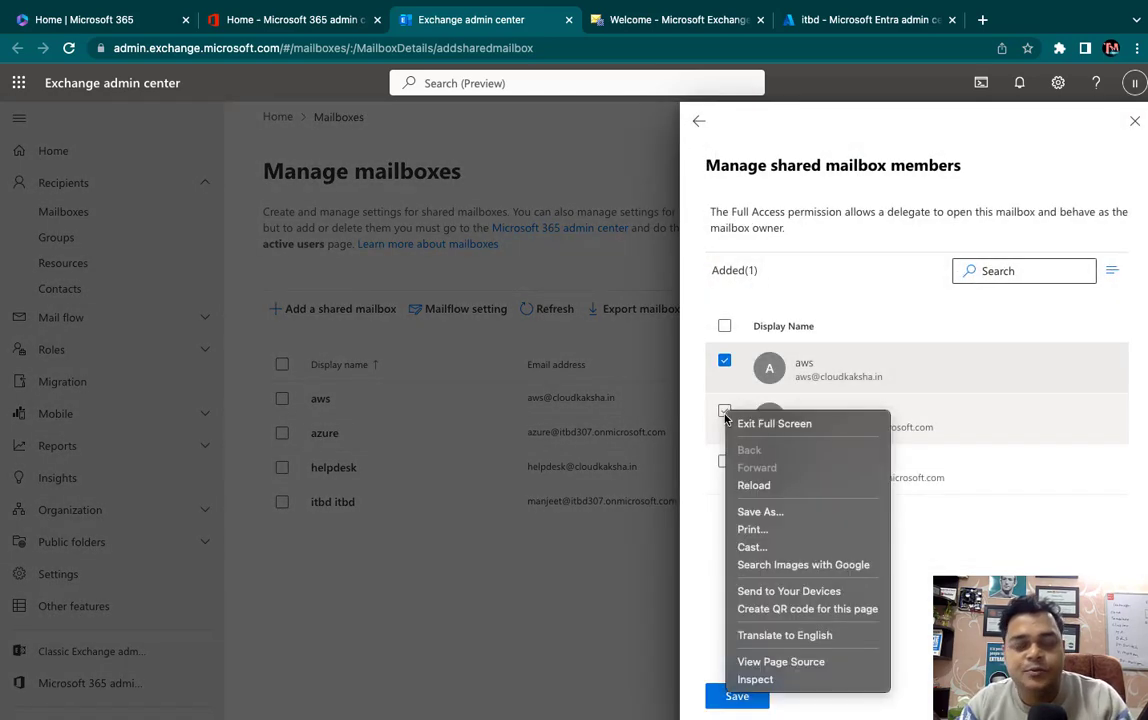
pyautogui.click(725, 415)
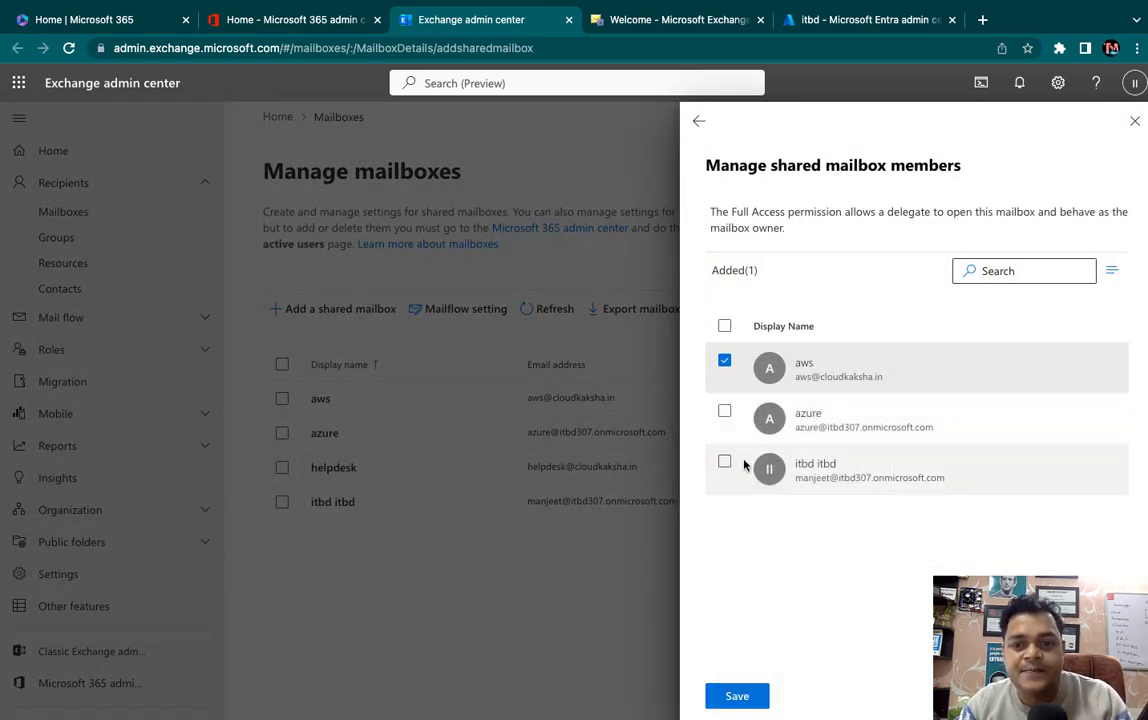
pyautogui.click(725, 414)
# Glance at the OneNote shared-mailbox sketch and return to the member list.
pyautogui.hotkey('ctrl', 'Right')
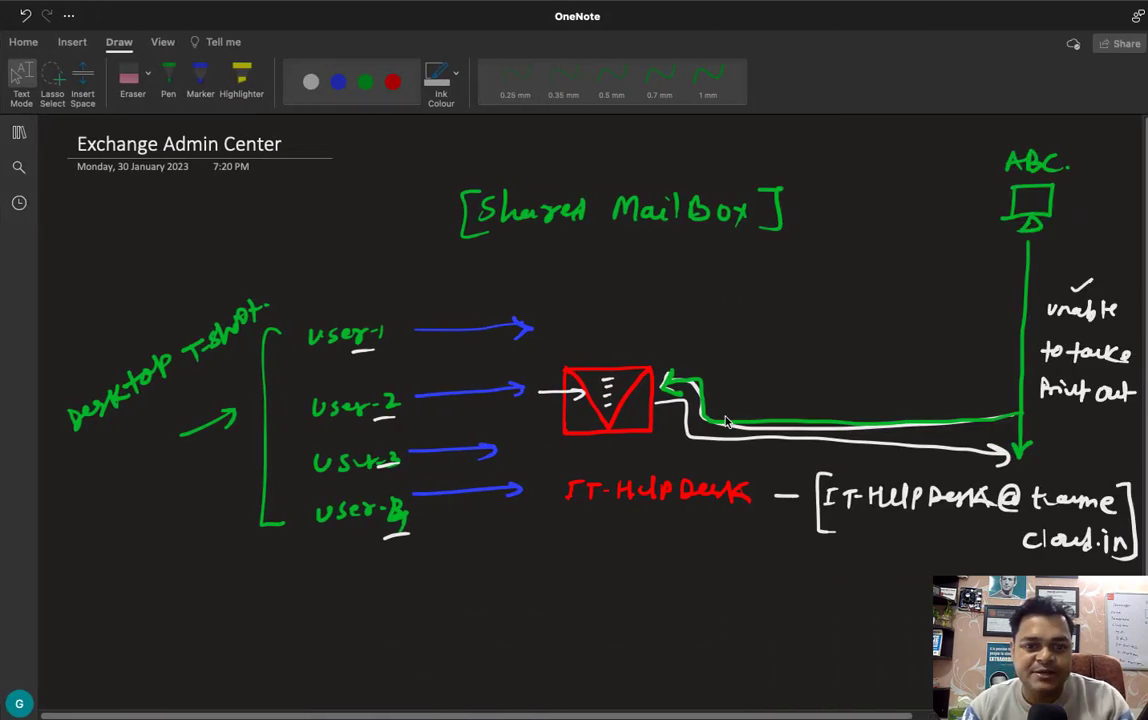
pyautogui.hotkey('ctrl', 'Left')
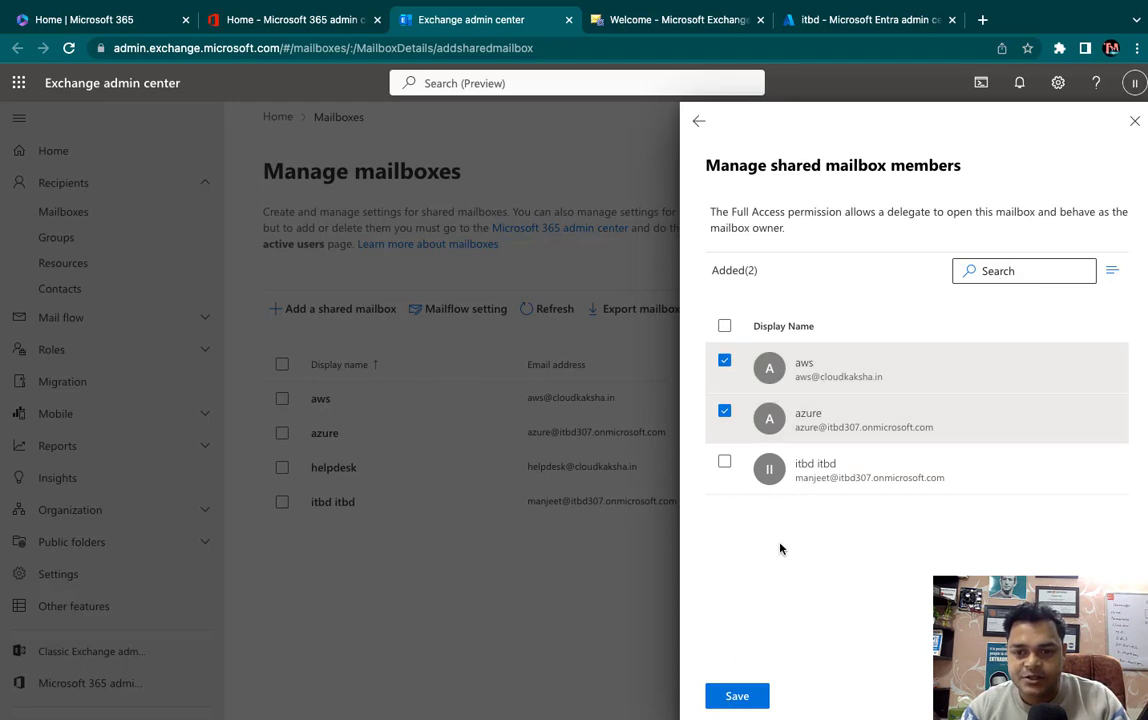
# Save aws and azure as helpdesk members, confirm the delegate permissions, and close the panel.
pyautogui.click(738, 697)
pyautogui.click(741, 700)
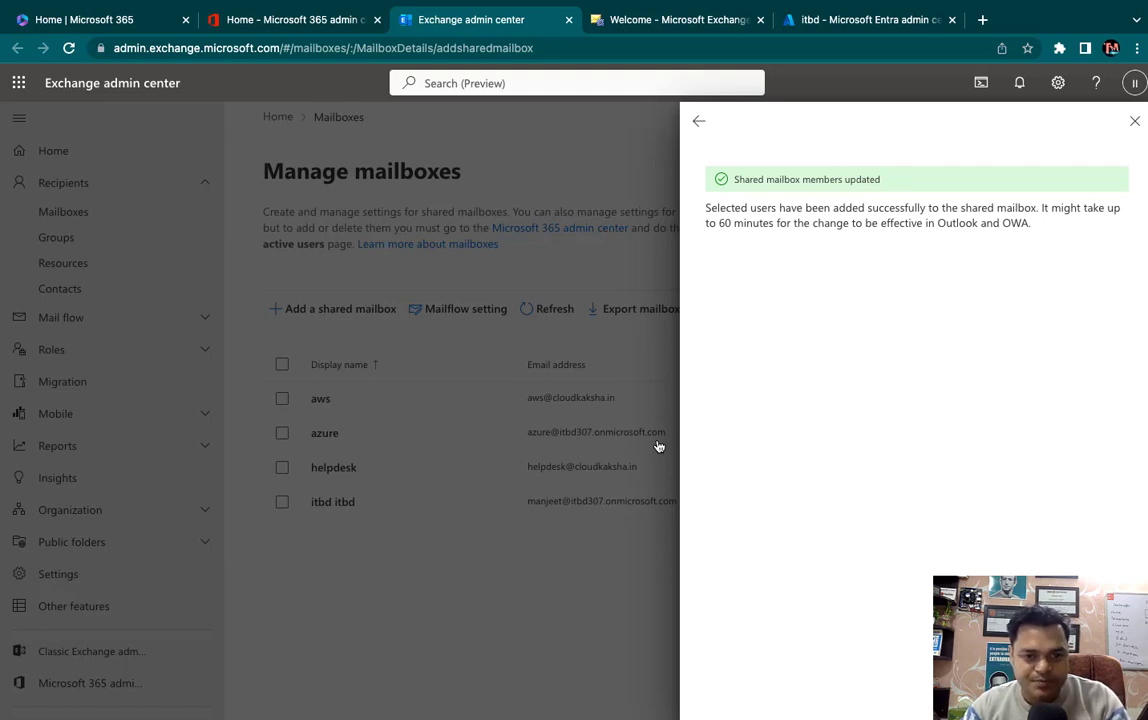
pyautogui.click(1134, 121)
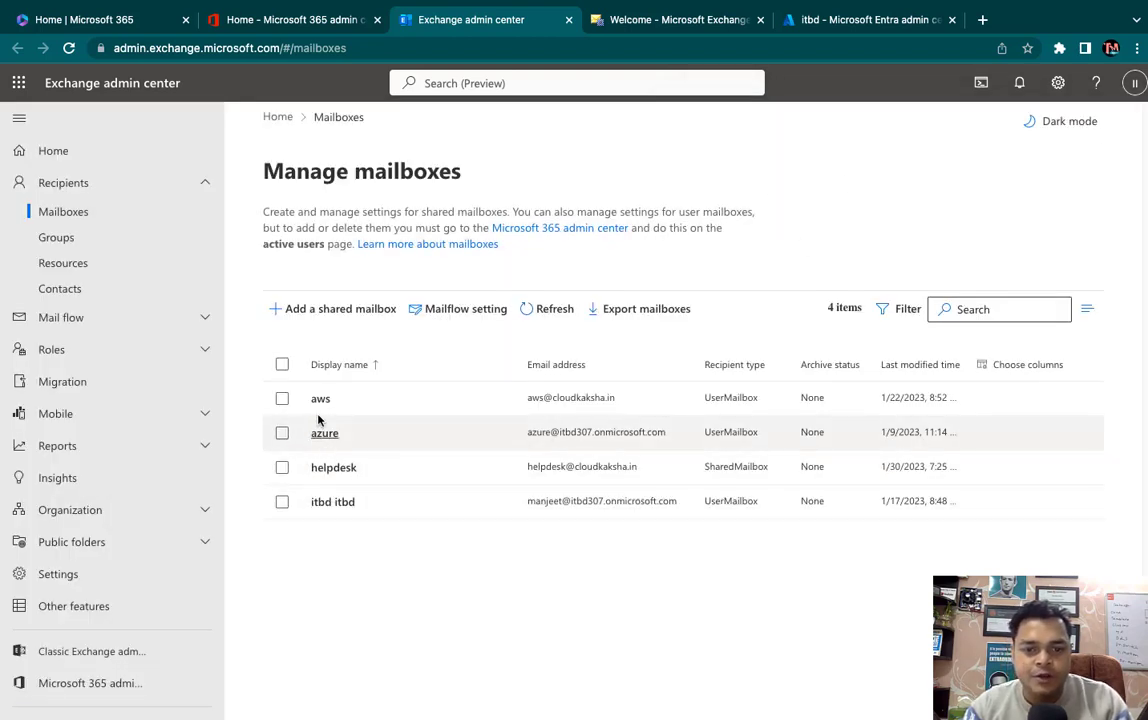
# Open office.com in a new private browsing window.
pyautogui.click(981, 21)
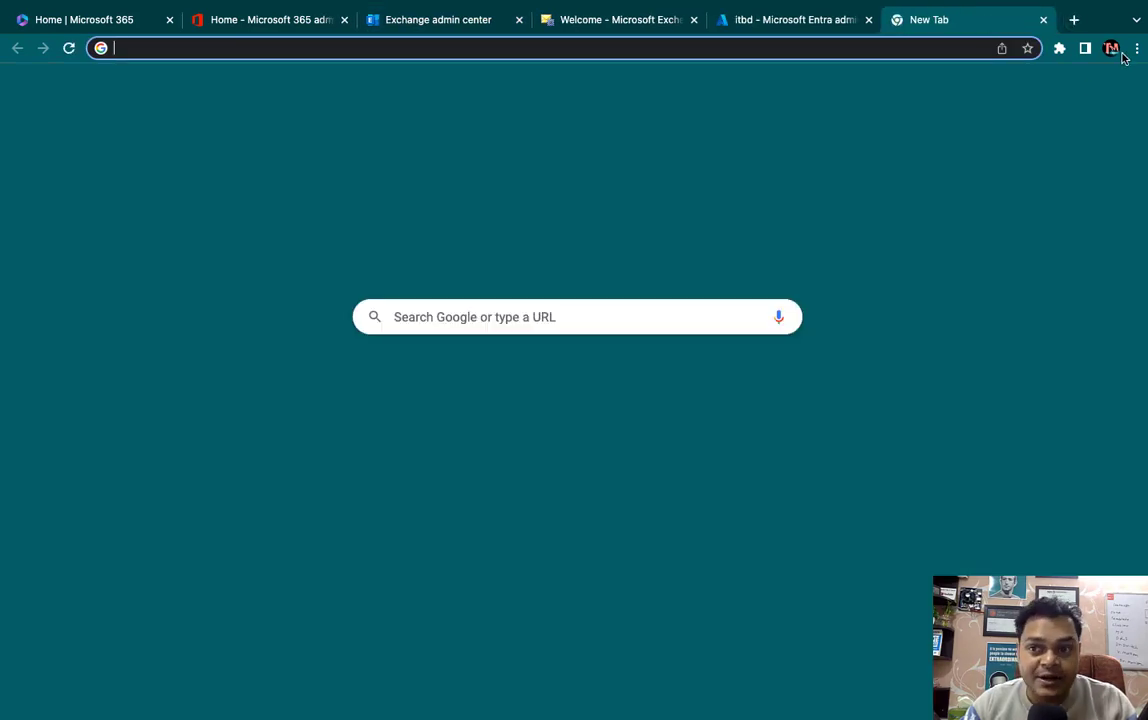
pyautogui.click(1136, 50)
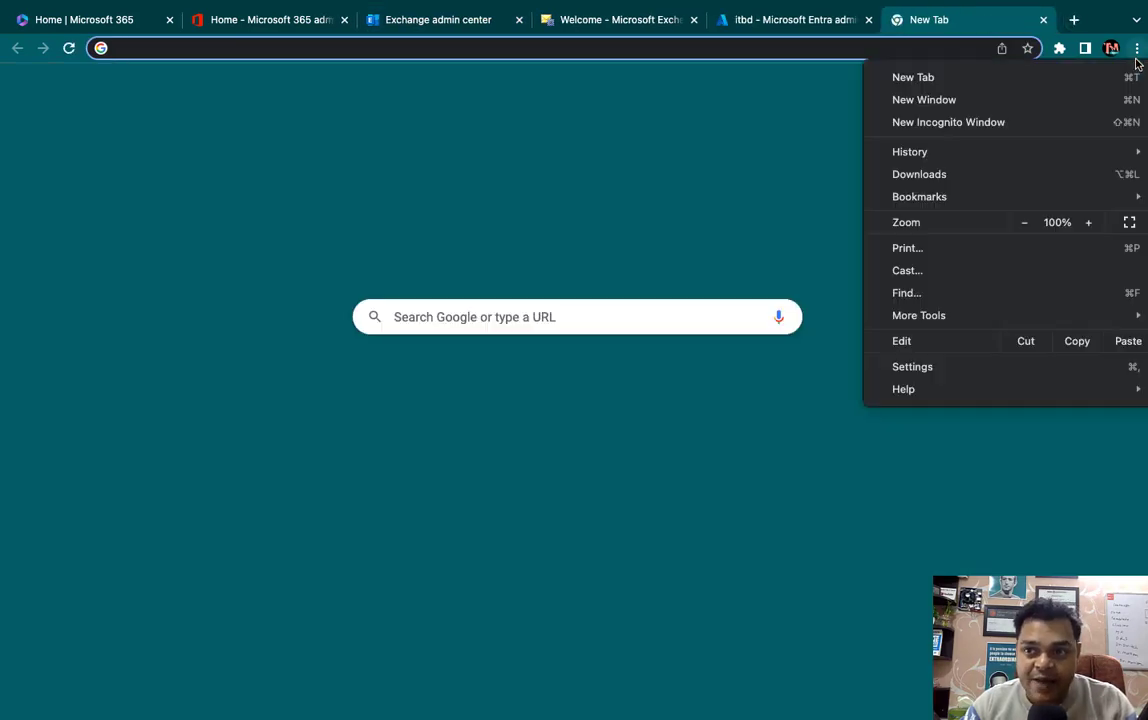
pyautogui.click(966, 122)
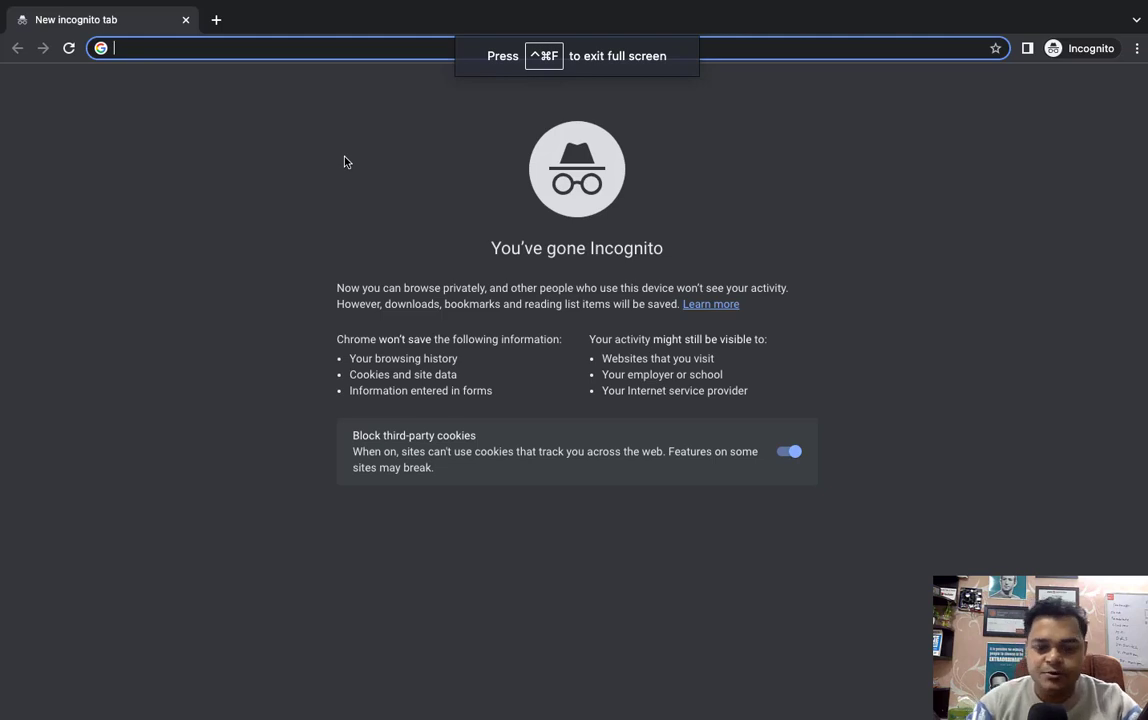
pyautogui.write('office.co')
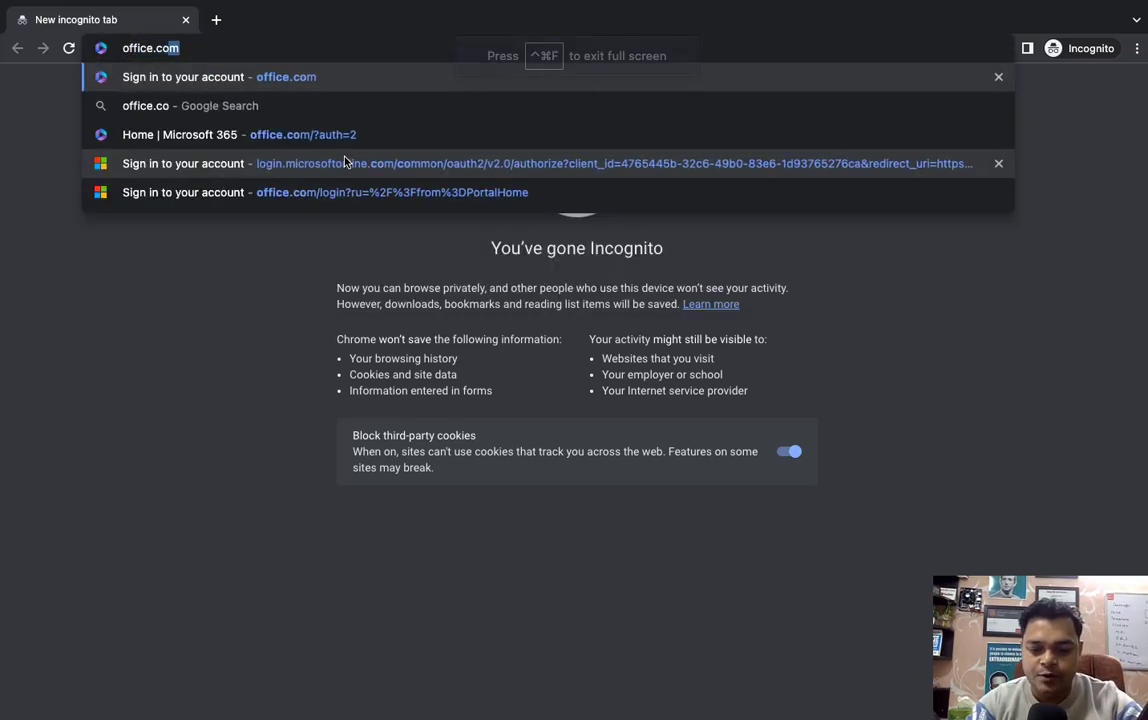
pyautogui.write('m')
pyautogui.press('Return')
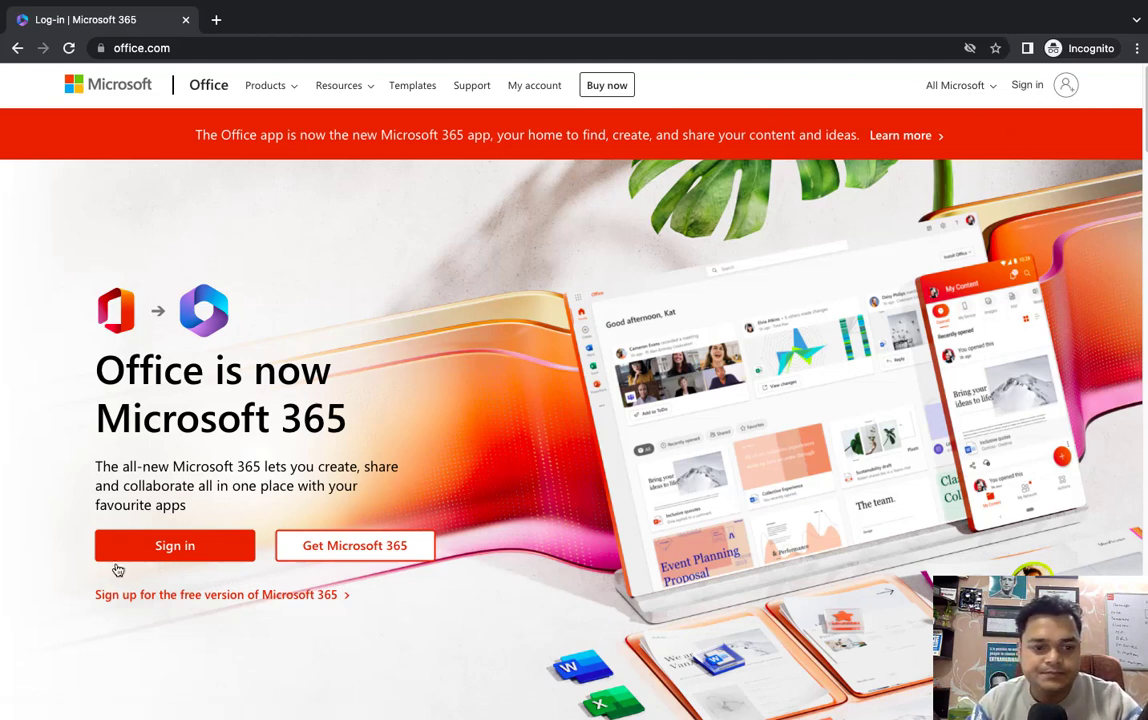
# Sign in to Microsoft 365 with the member account's email and password, then return to the admin window.
pyautogui.click(188, 546)
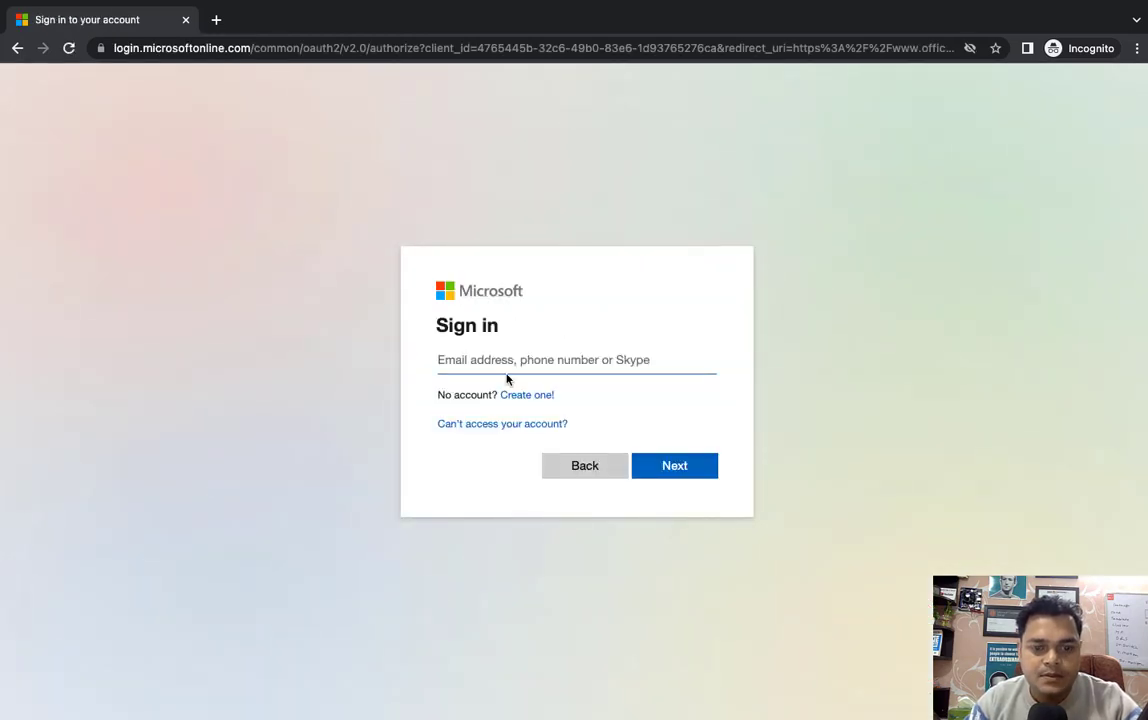
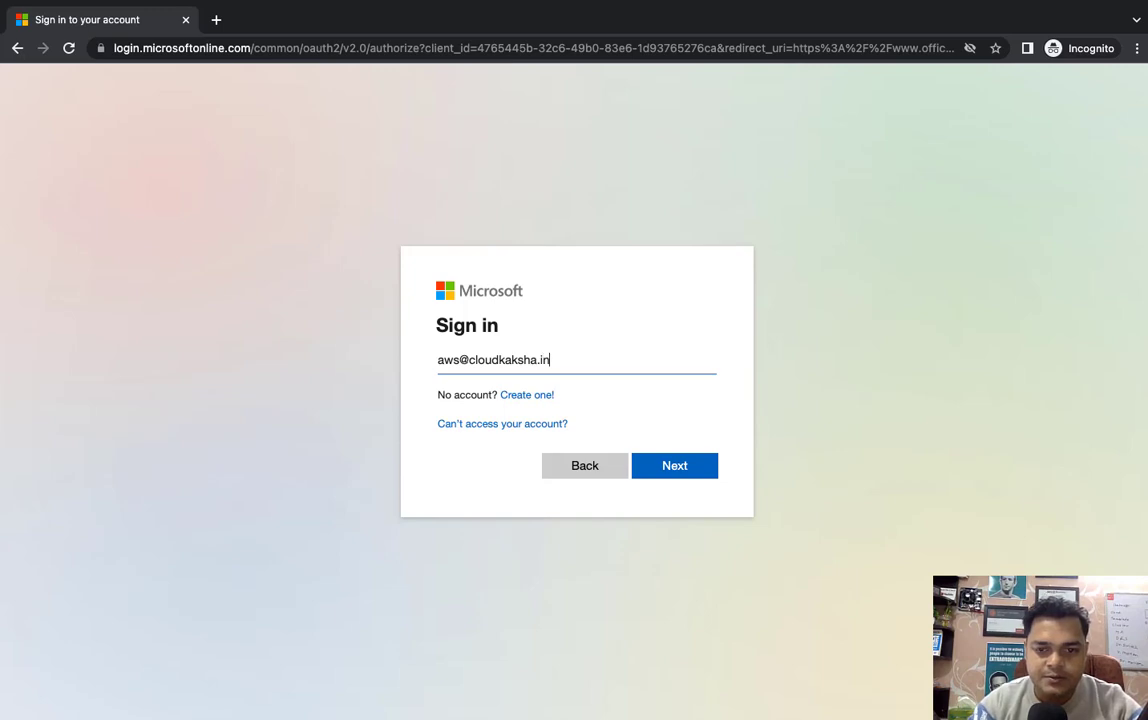
pyautogui.press('Return')
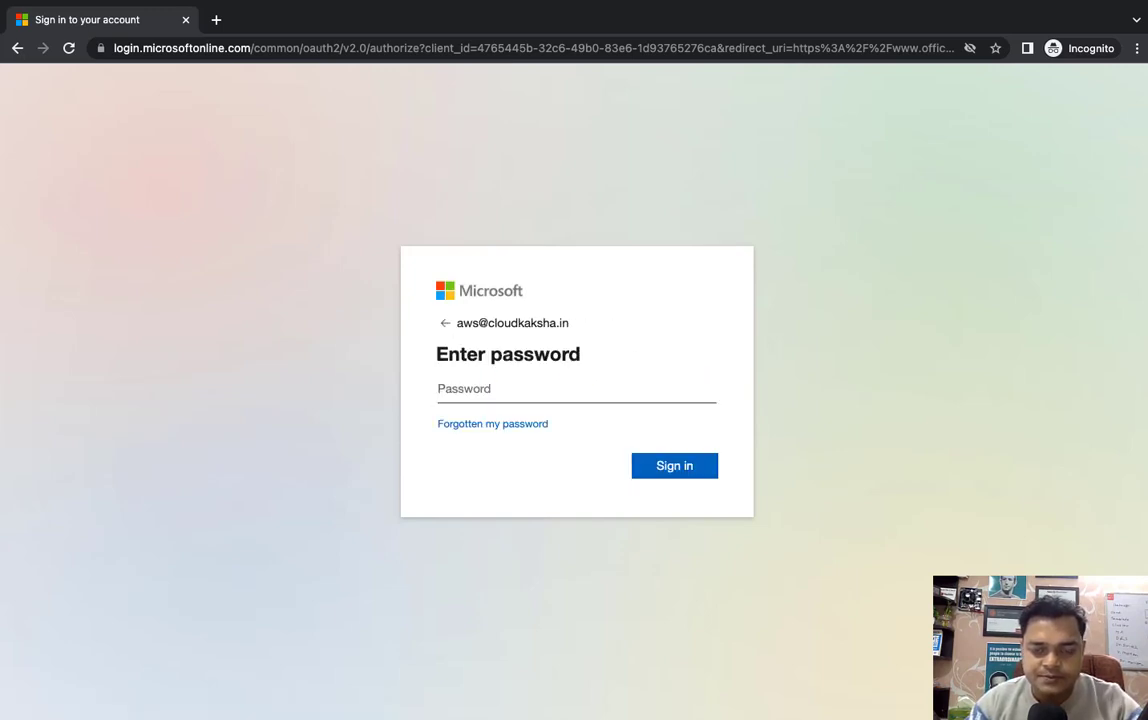
pyautogui.write('••••••••••')
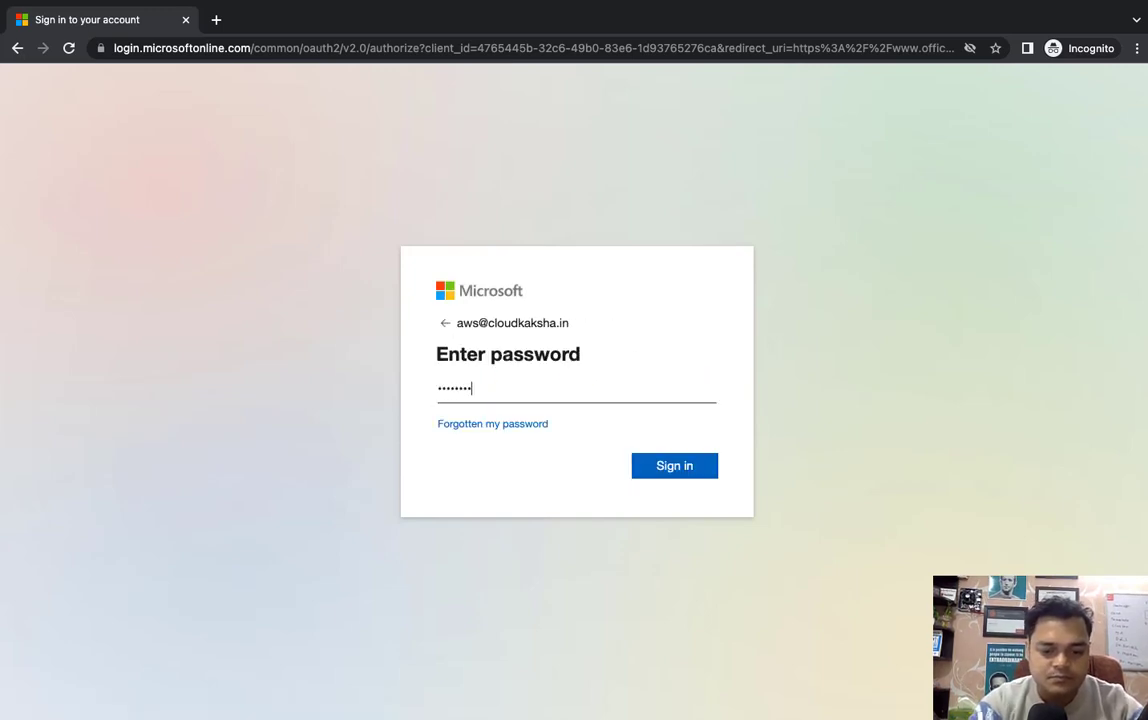
pyautogui.press('Return')
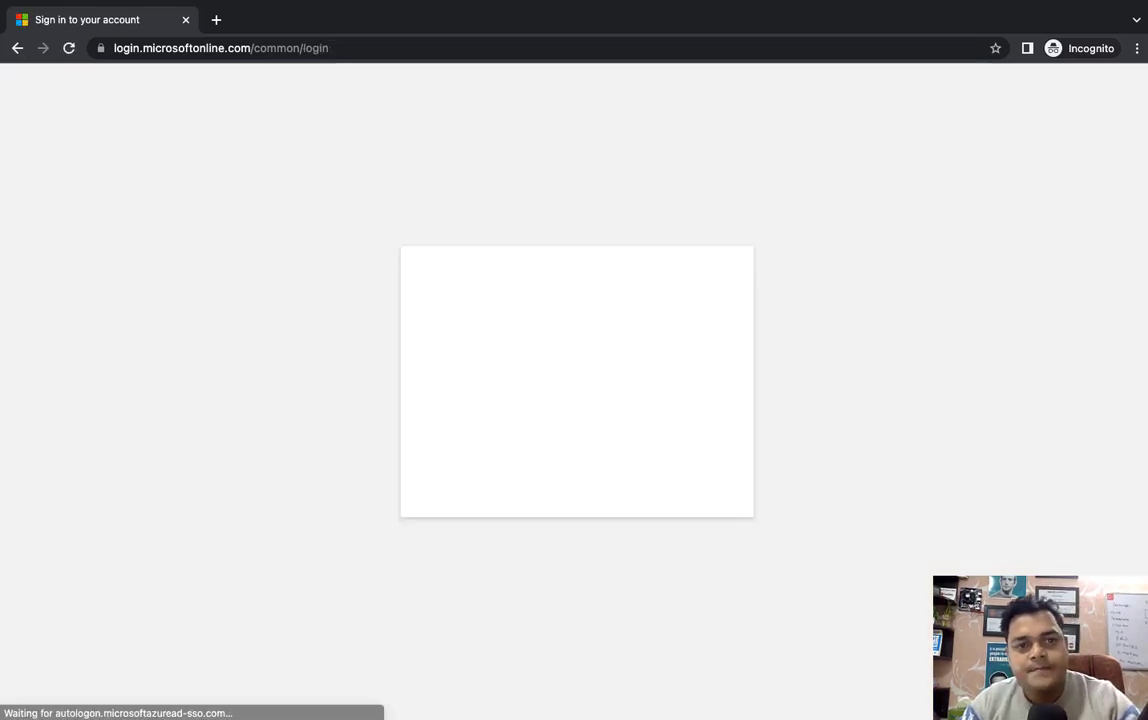
pyautogui.hotkey('ctrl', 'Left')
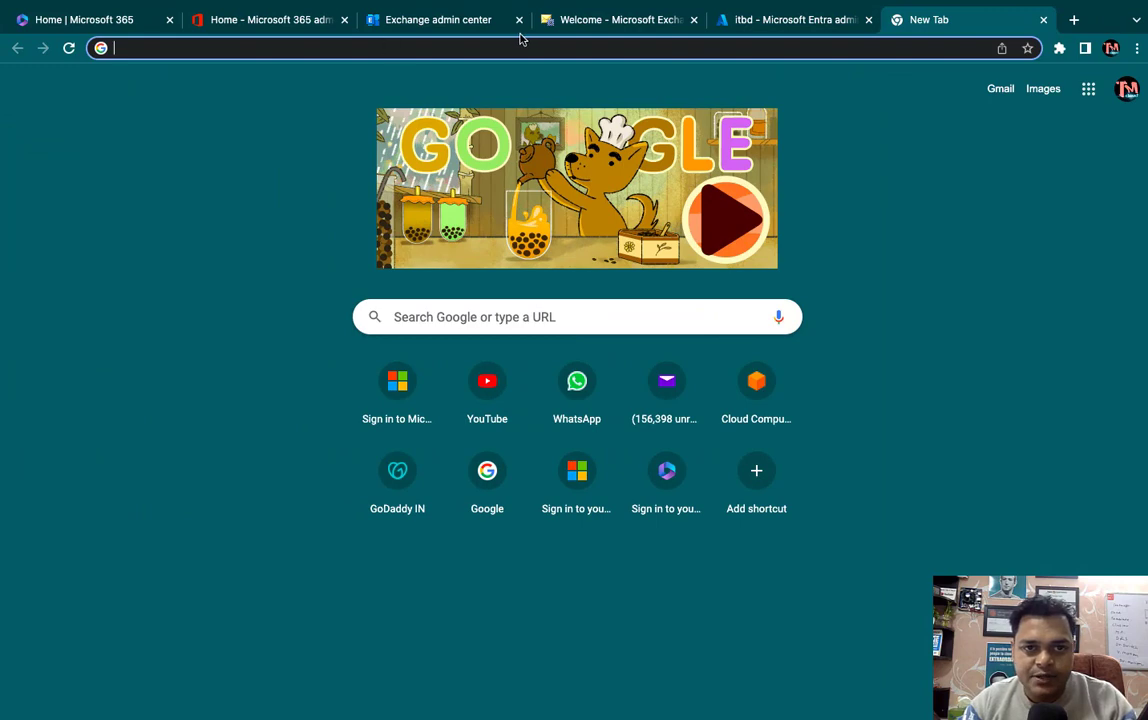
# Open the member user's account from Active users in the Microsoft 365 admin center.
pyautogui.click(240, 20)
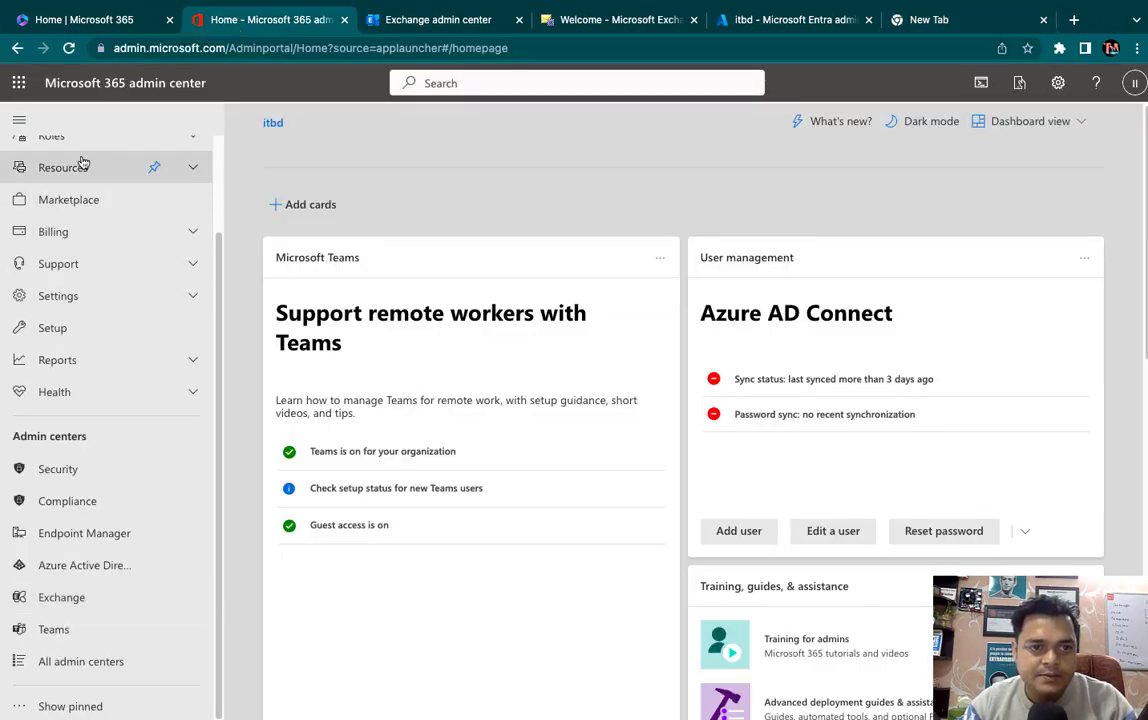
pyautogui.click(55, 184)
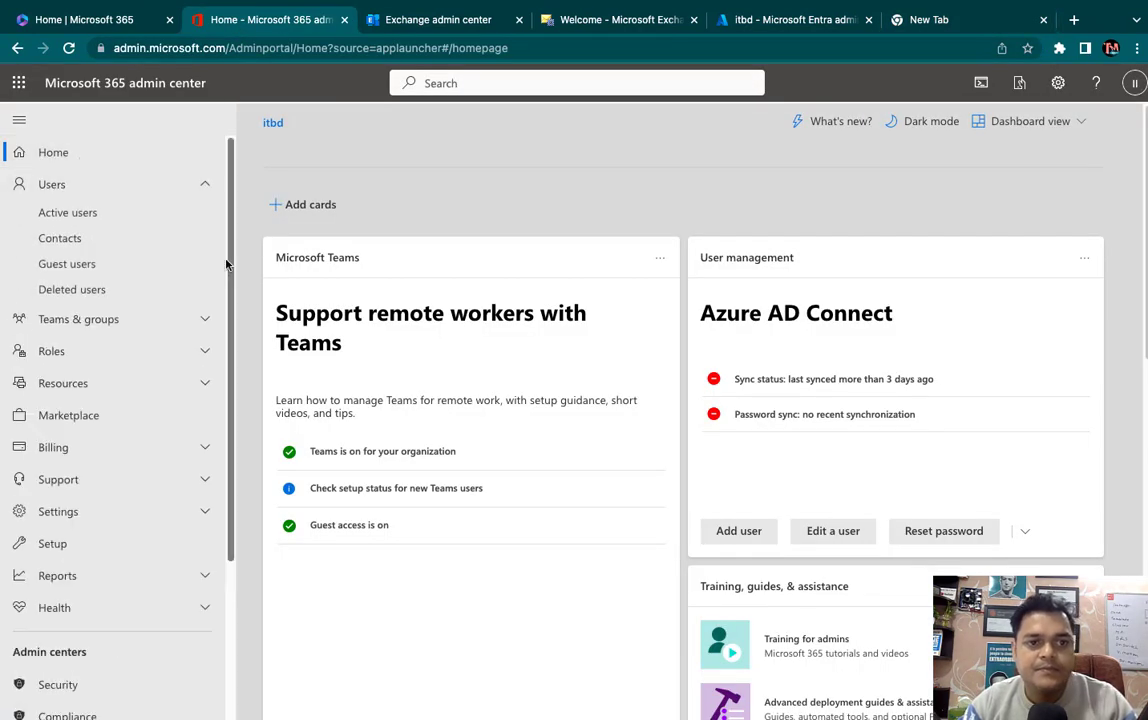
pyautogui.click(82, 214)
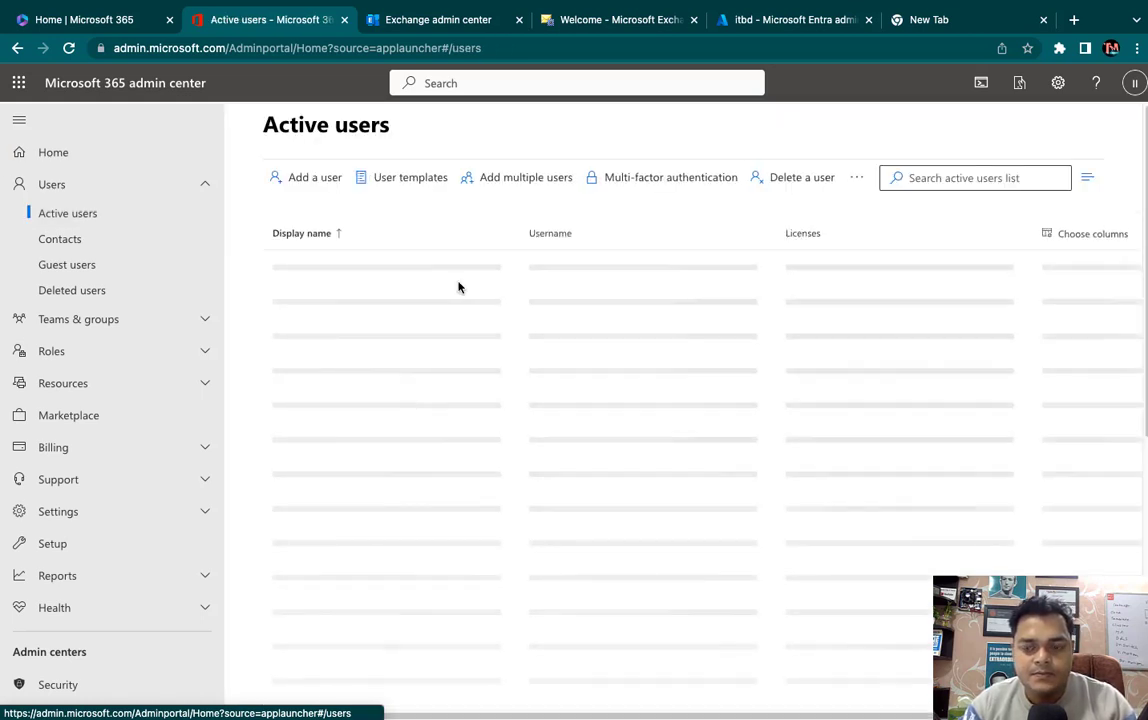
pyautogui.click(322, 308)
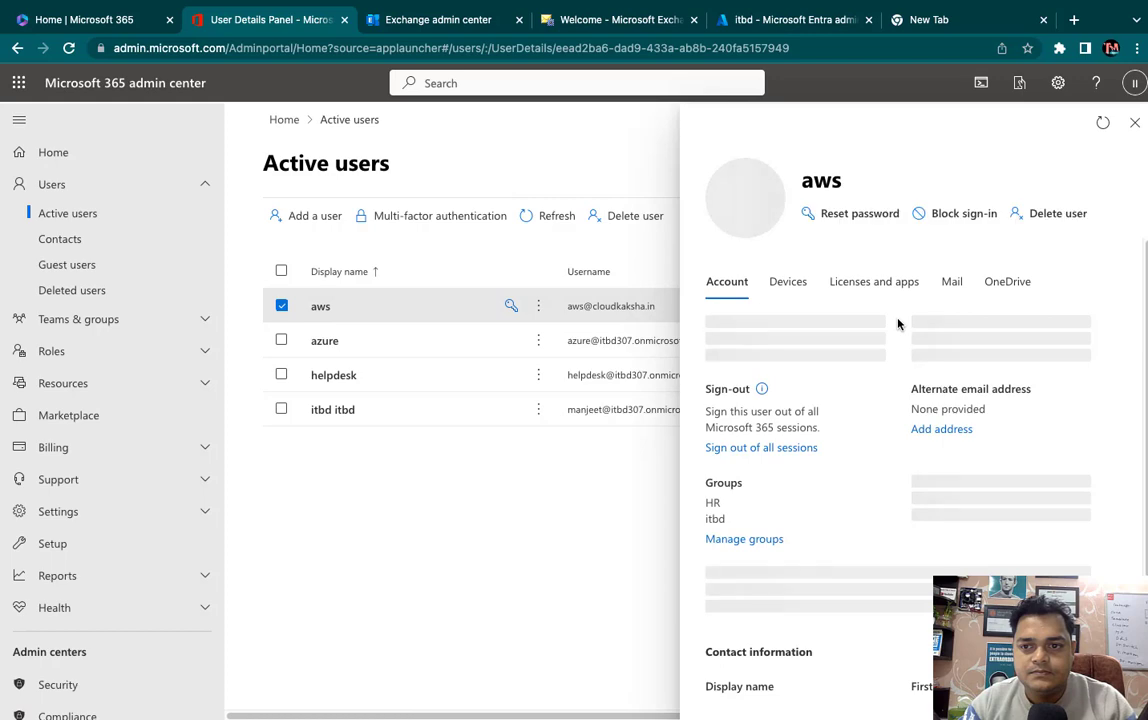
# Reset the member's password with a manually entered strong password instead of an automatic one.
pyautogui.click(858, 218)
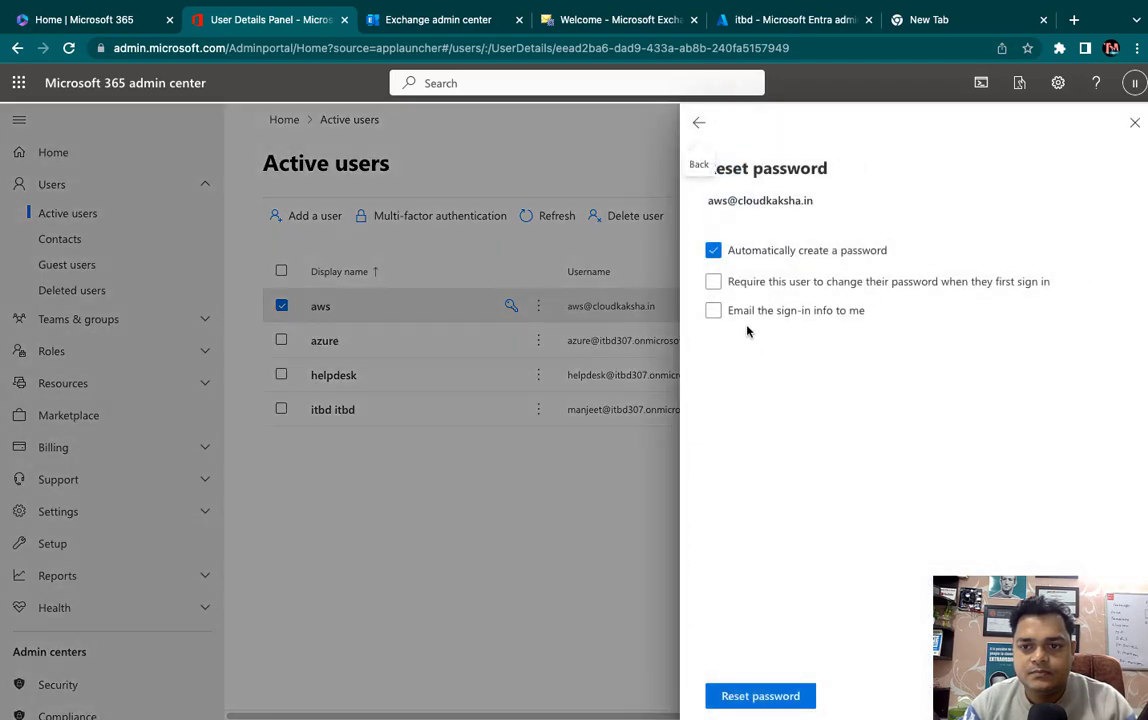
pyautogui.click(713, 251)
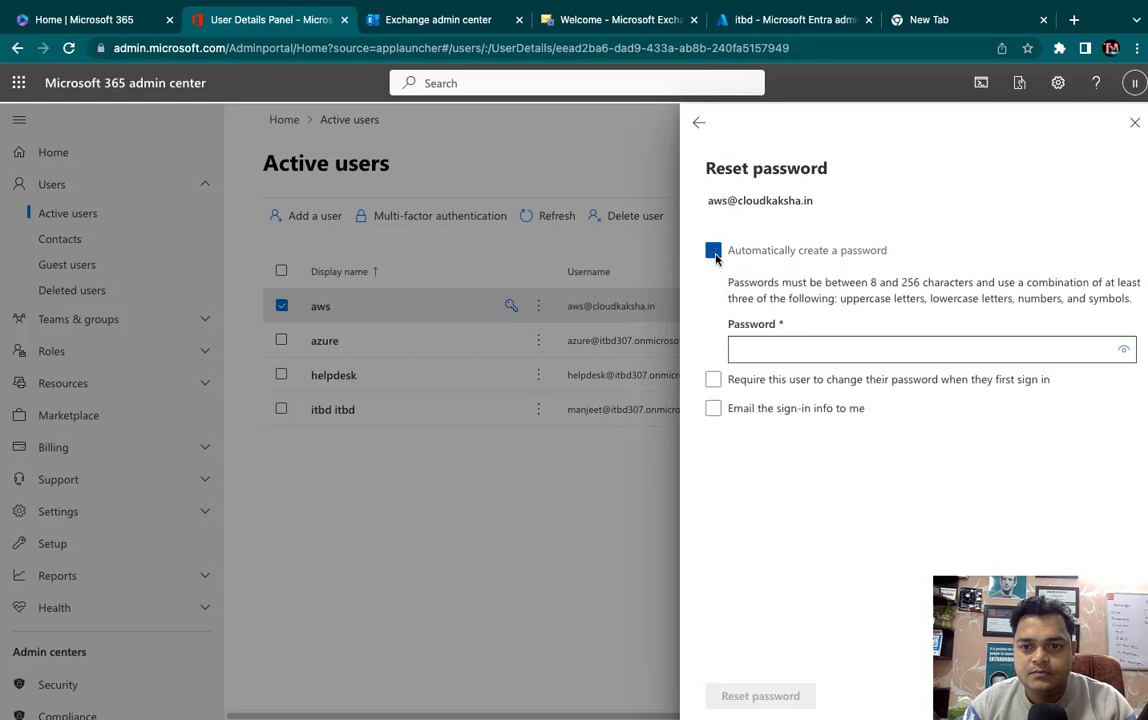
pyautogui.click(753, 345)
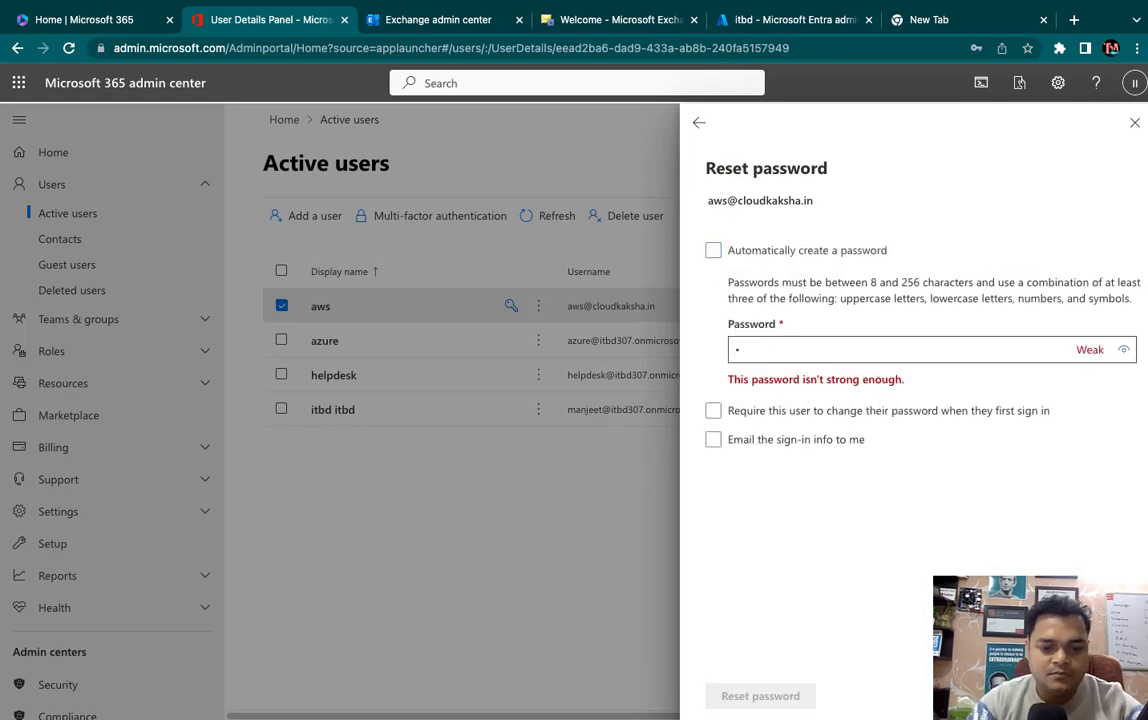
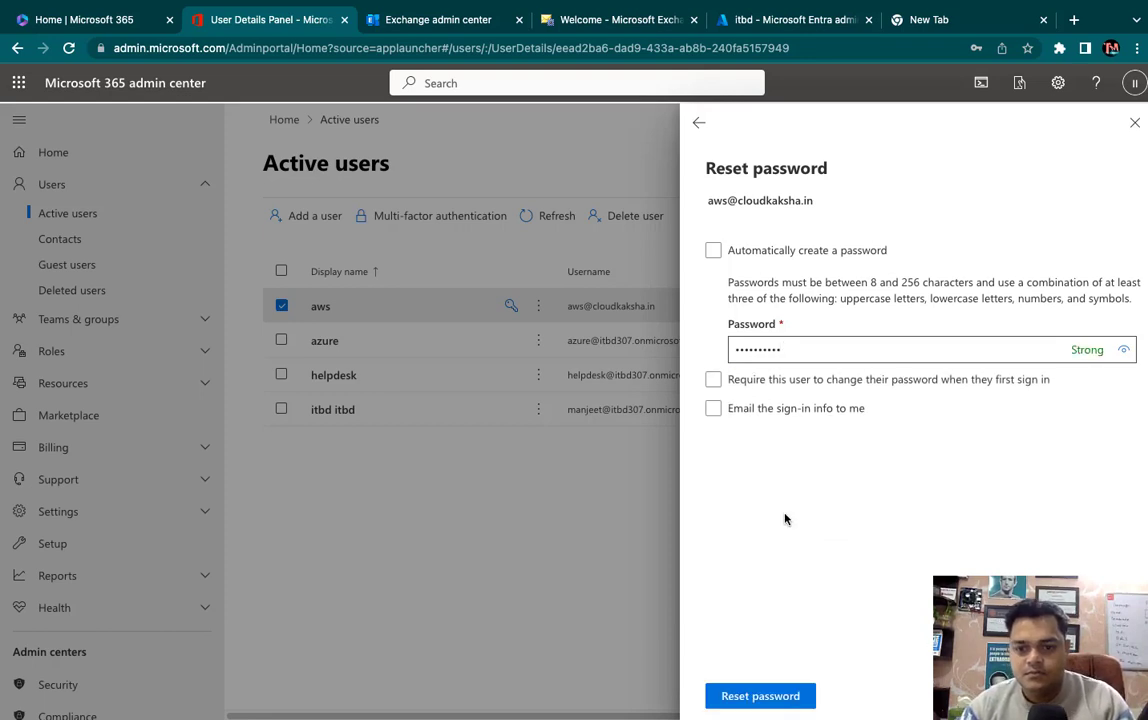
pyautogui.click(750, 697)
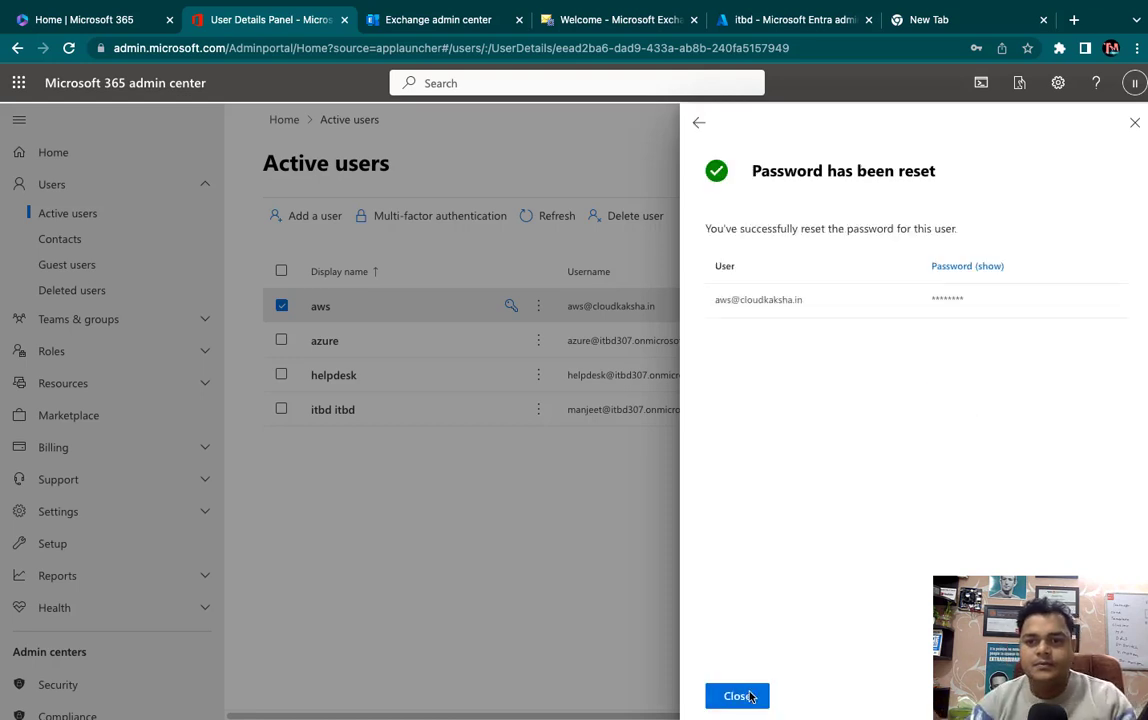
pyautogui.click(760, 695)
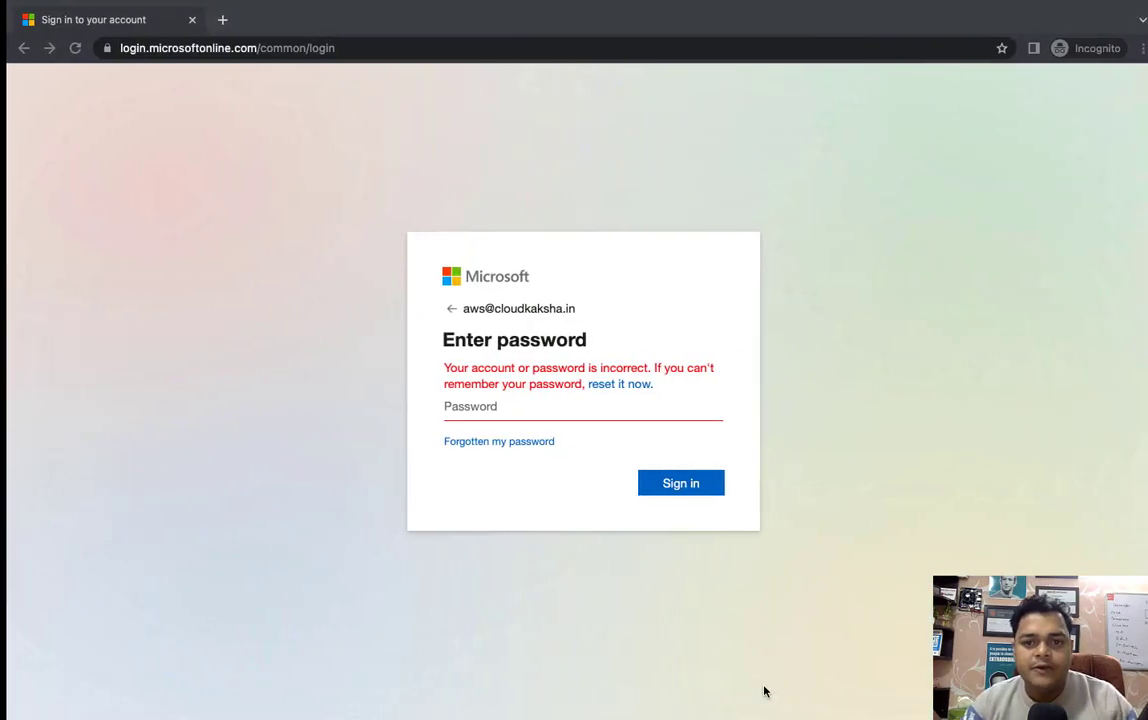
# Sign in as the member with the new password, entering it twice.
pyautogui.write('••••••••••')
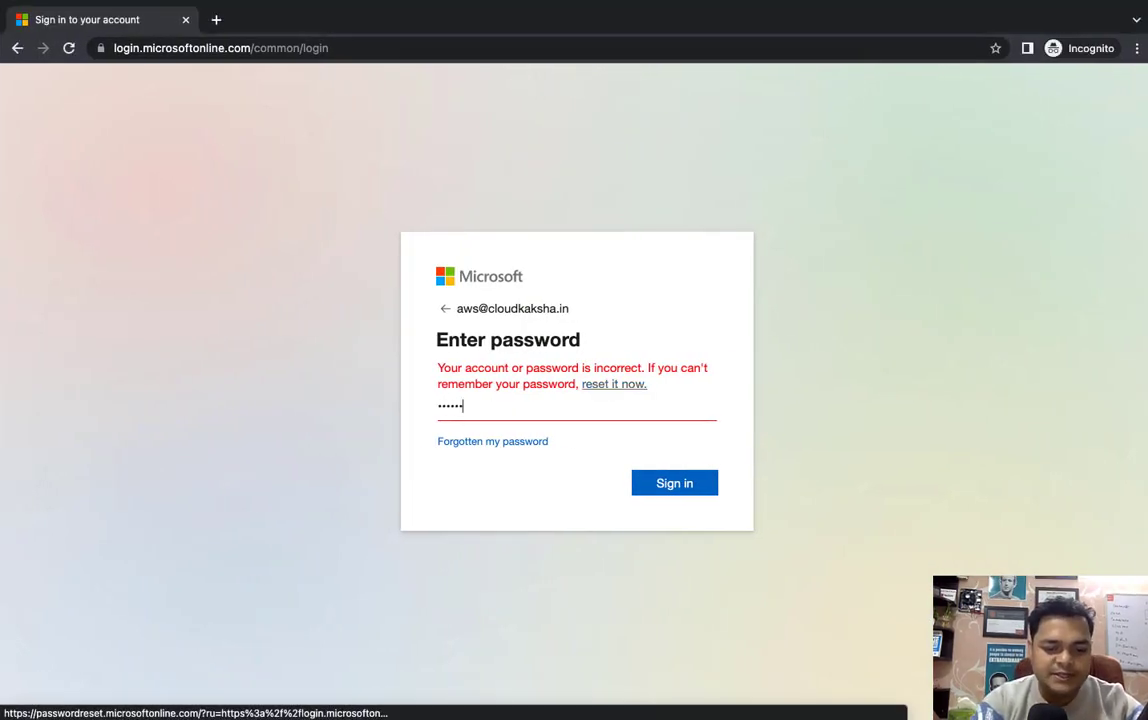
pyautogui.press('Return')
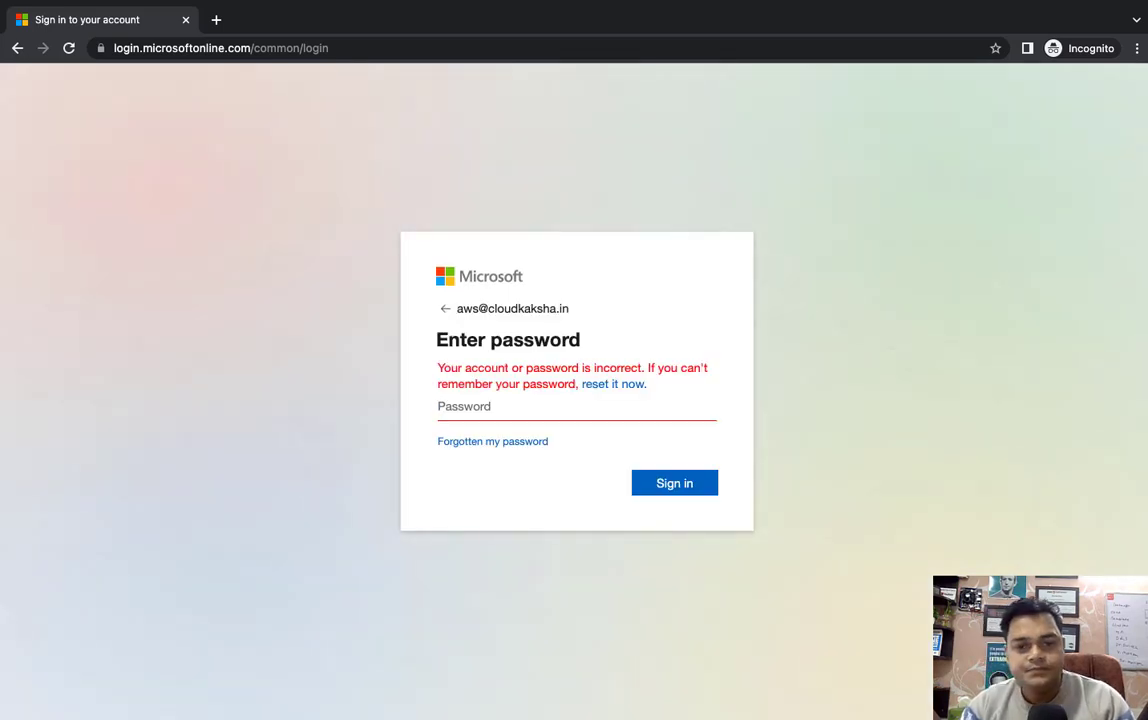
pyautogui.write('••')
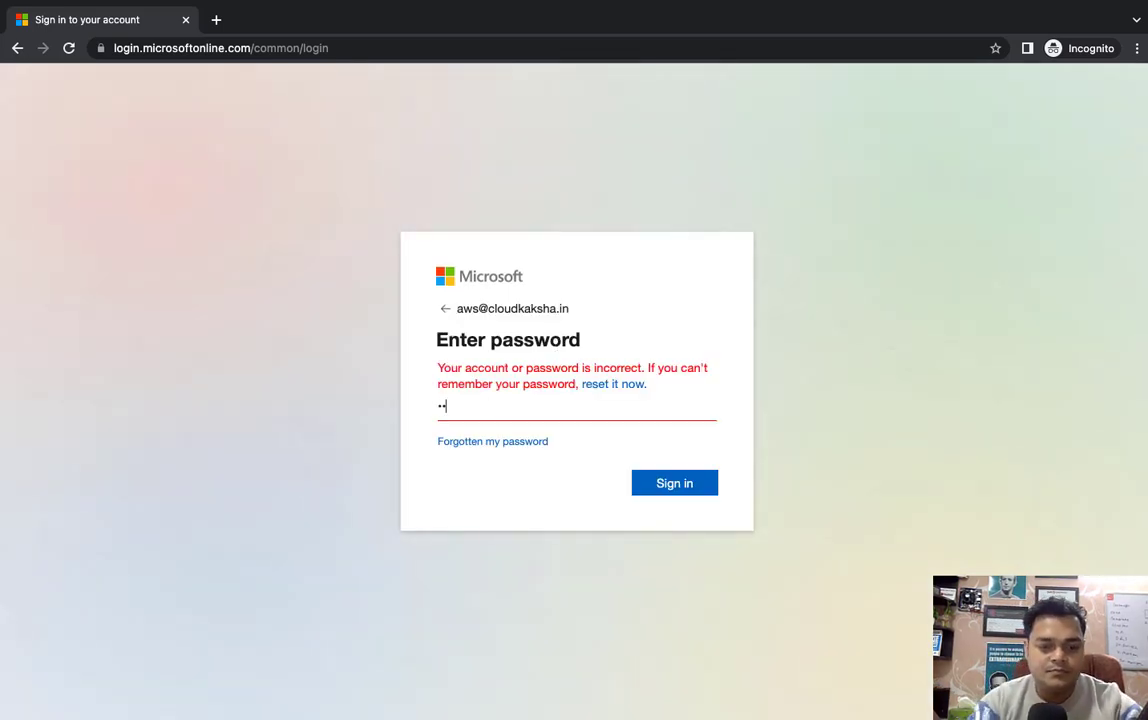
pyautogui.write('••••••••')
pyautogui.press('Return')
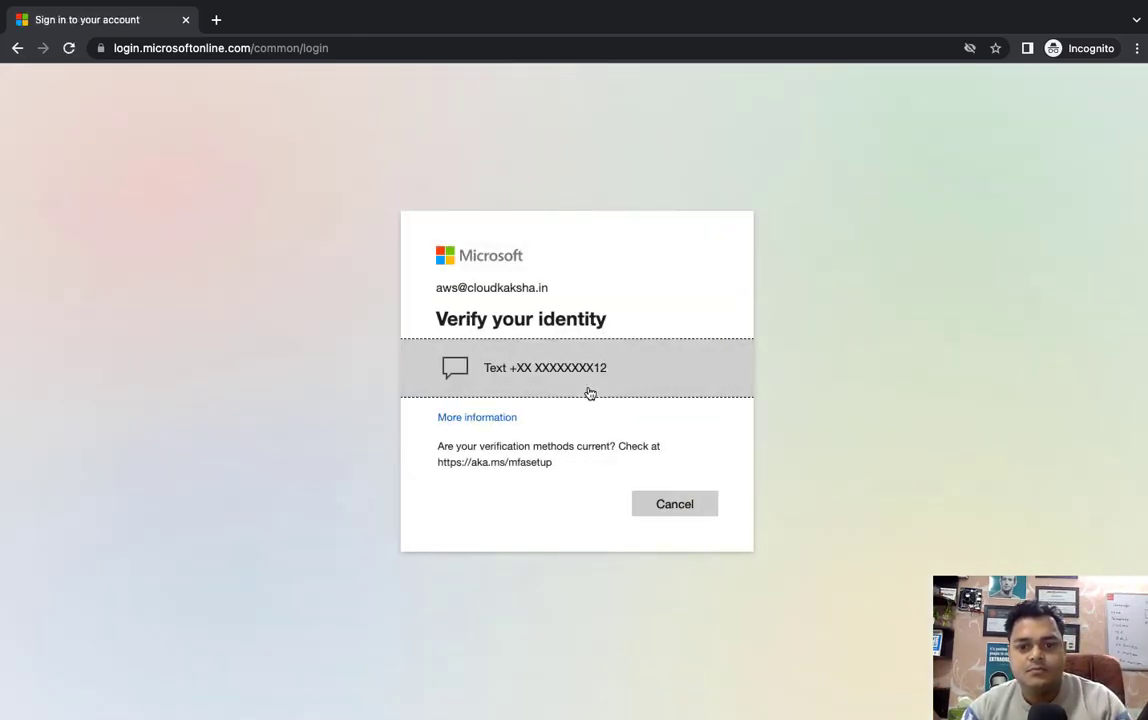
# Verify with the code sent by text message and choose to stay signed in.
pyautogui.click(589, 388)
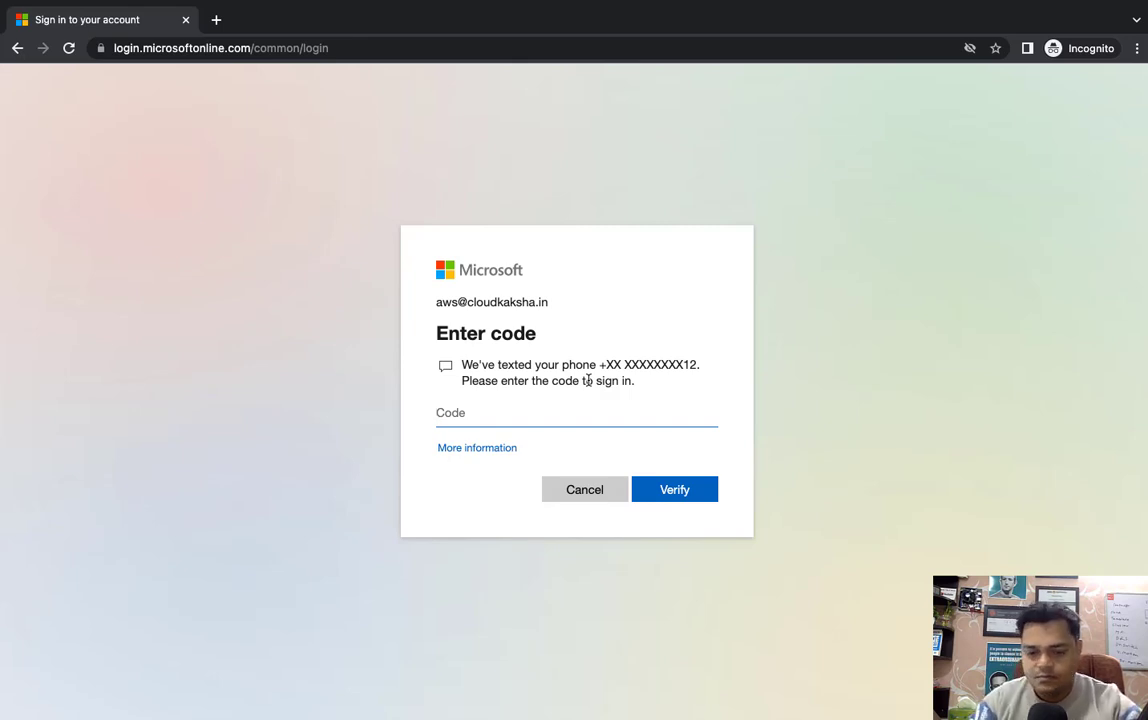
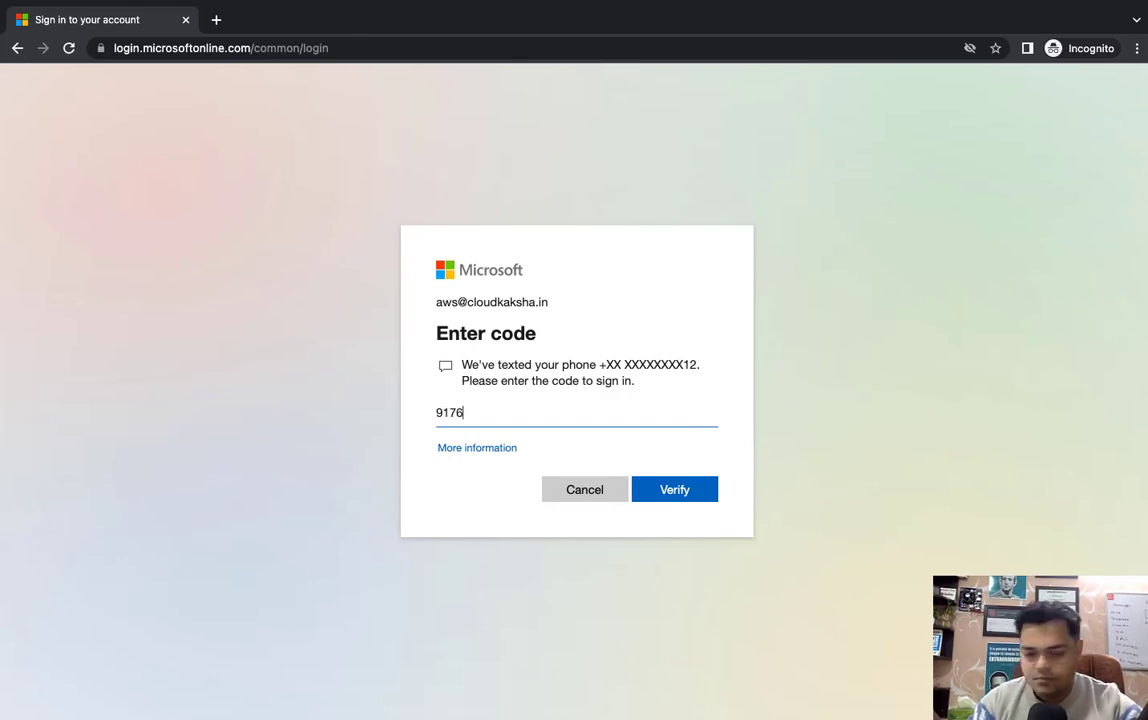
pyautogui.click(693, 502)
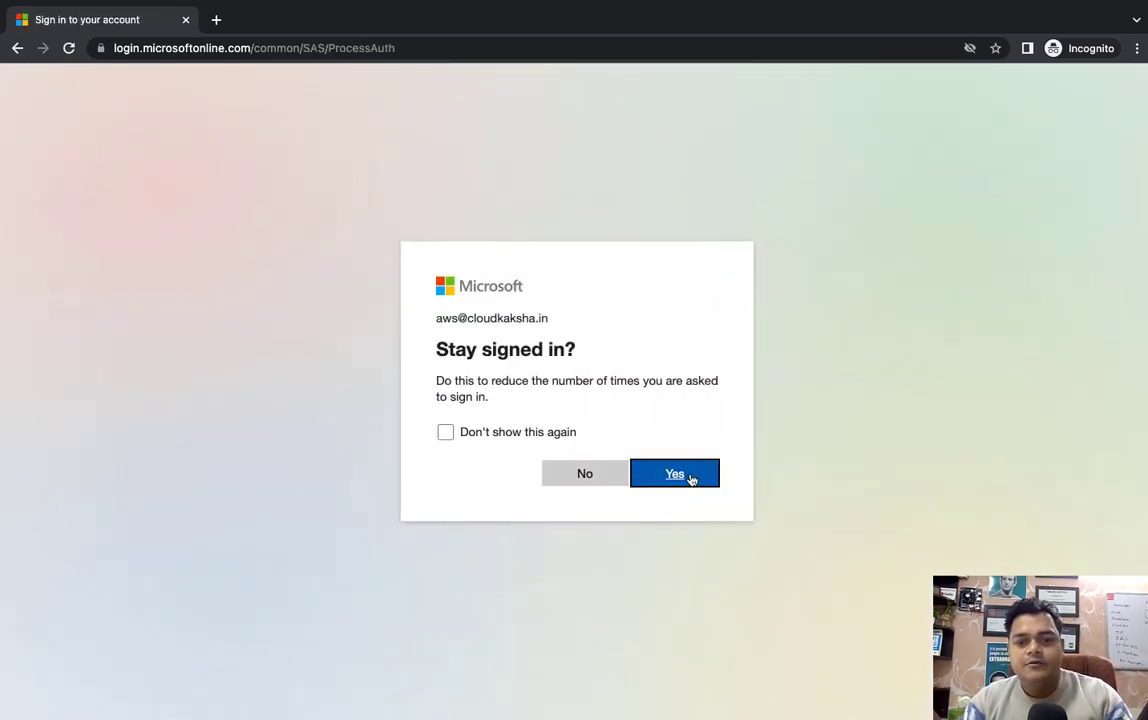
pyautogui.click(690, 476)
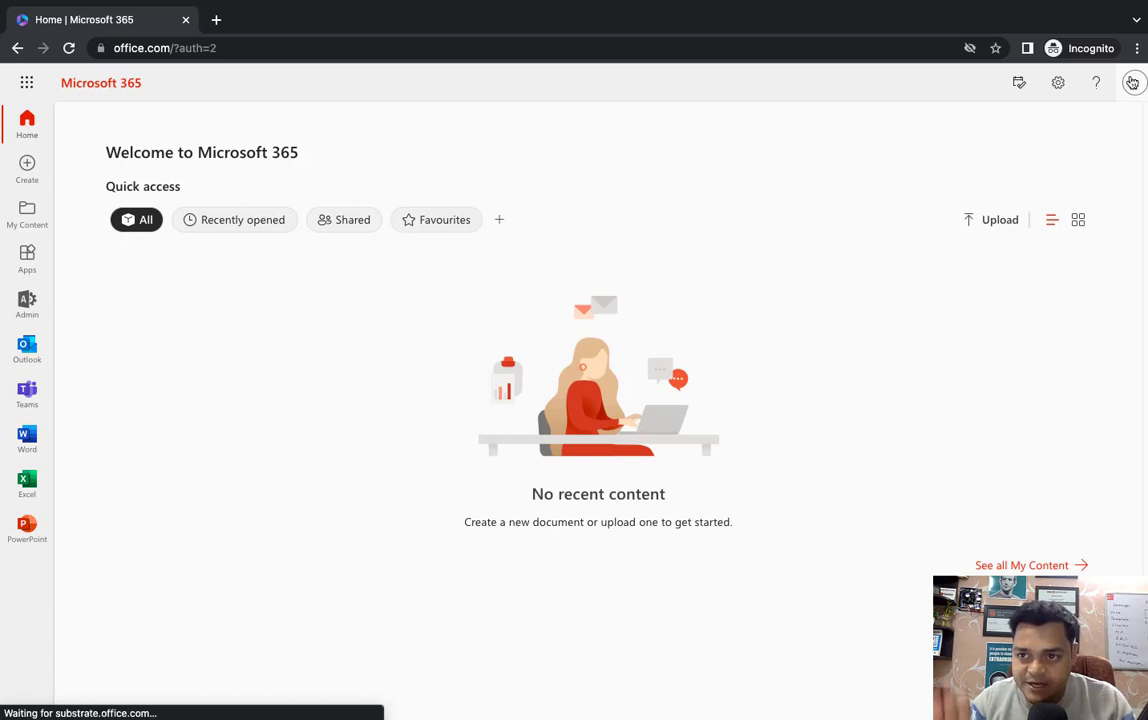
# Confirm the signed-in member account from the avatar menu, then launch Outlook from the app bar.
pyautogui.click(1136, 84)
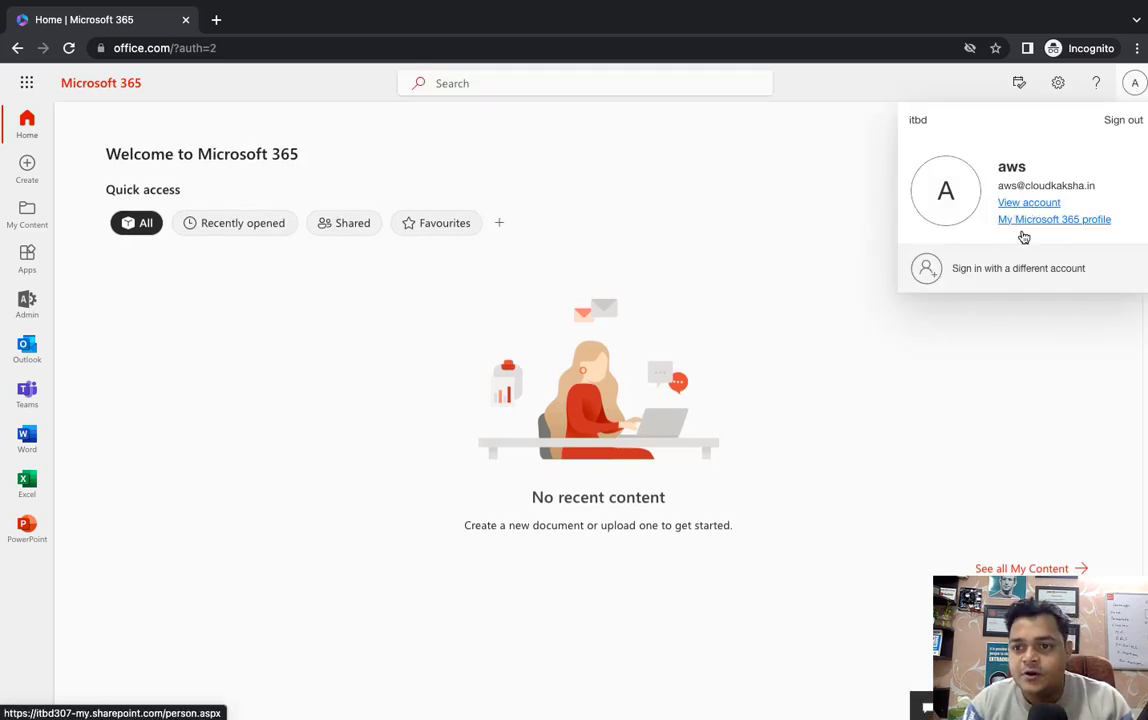
pyautogui.click(853, 146)
pyautogui.click(1137, 85)
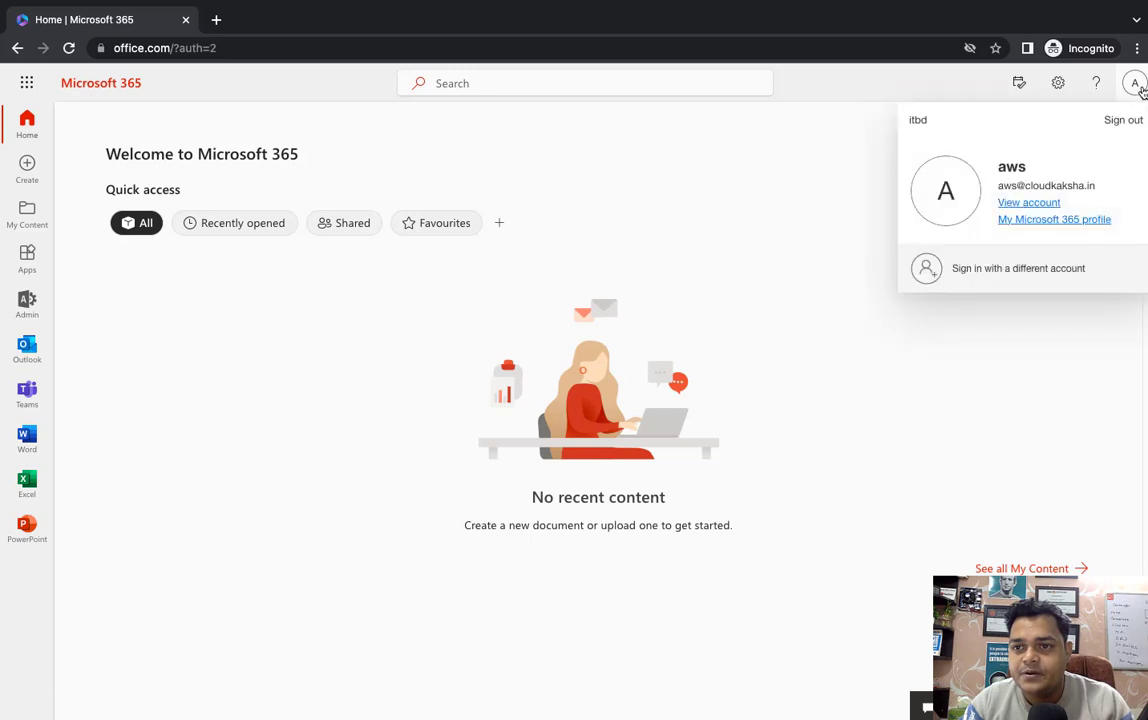
pyautogui.click(28, 345)
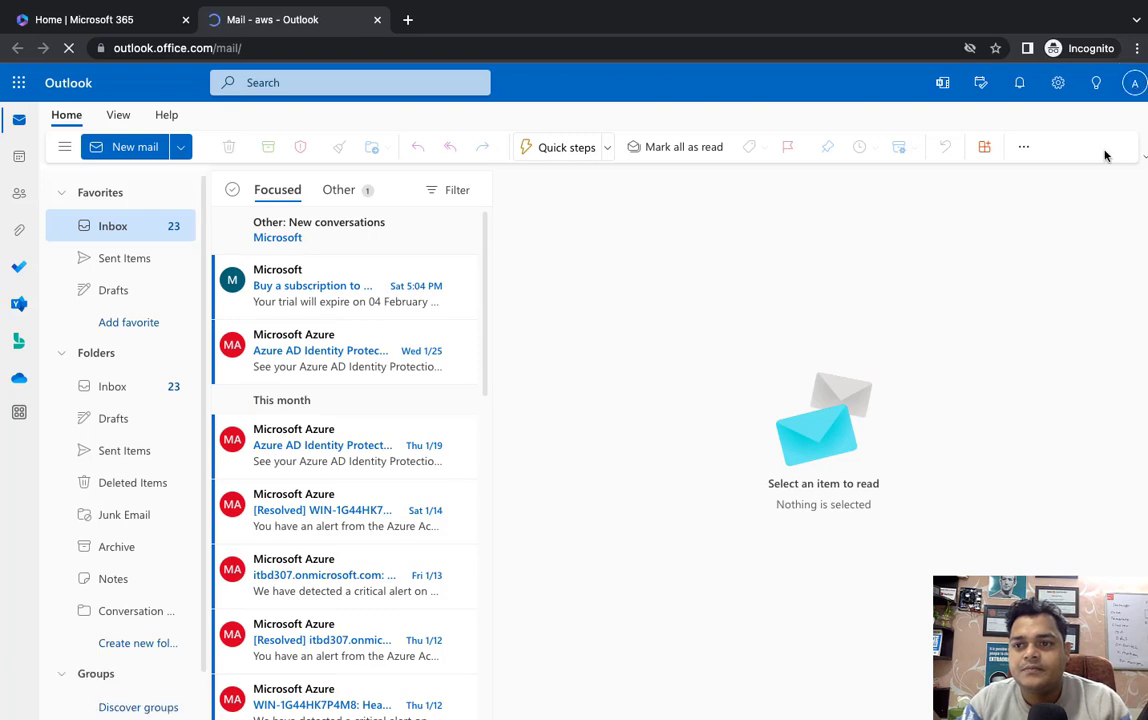
# Dismiss the Simplified ribbon tip and pick Open another mailbox from the account panel.
pyautogui.click(1135, 85)
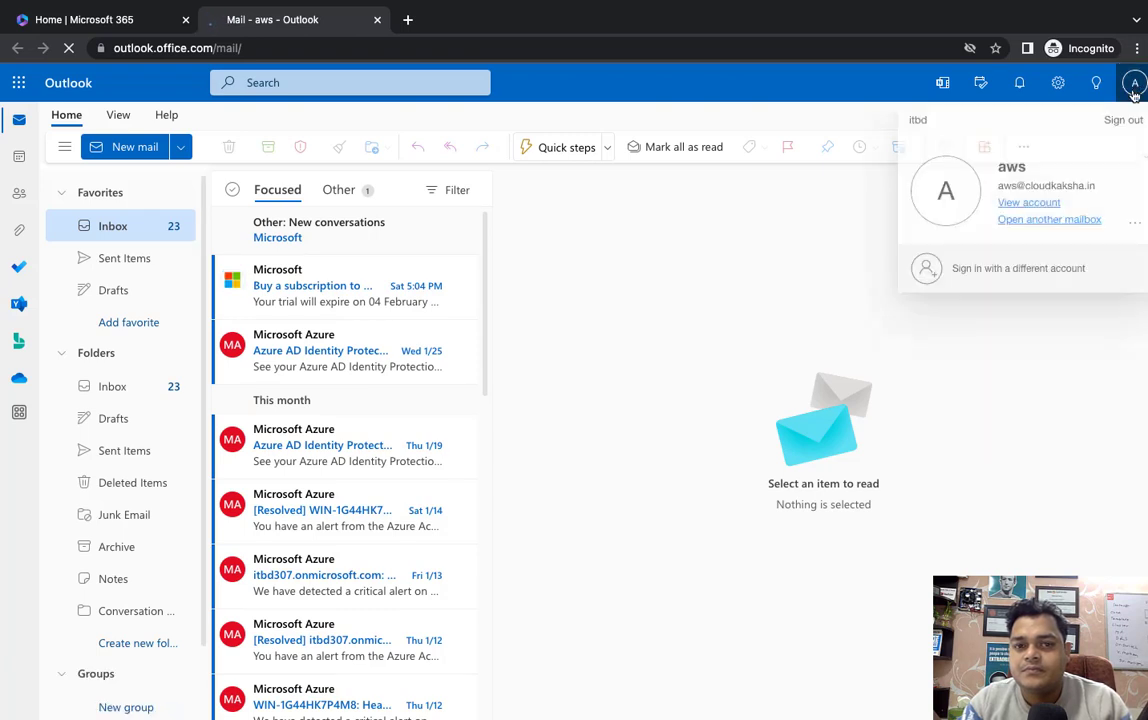
pyautogui.click(1135, 88)
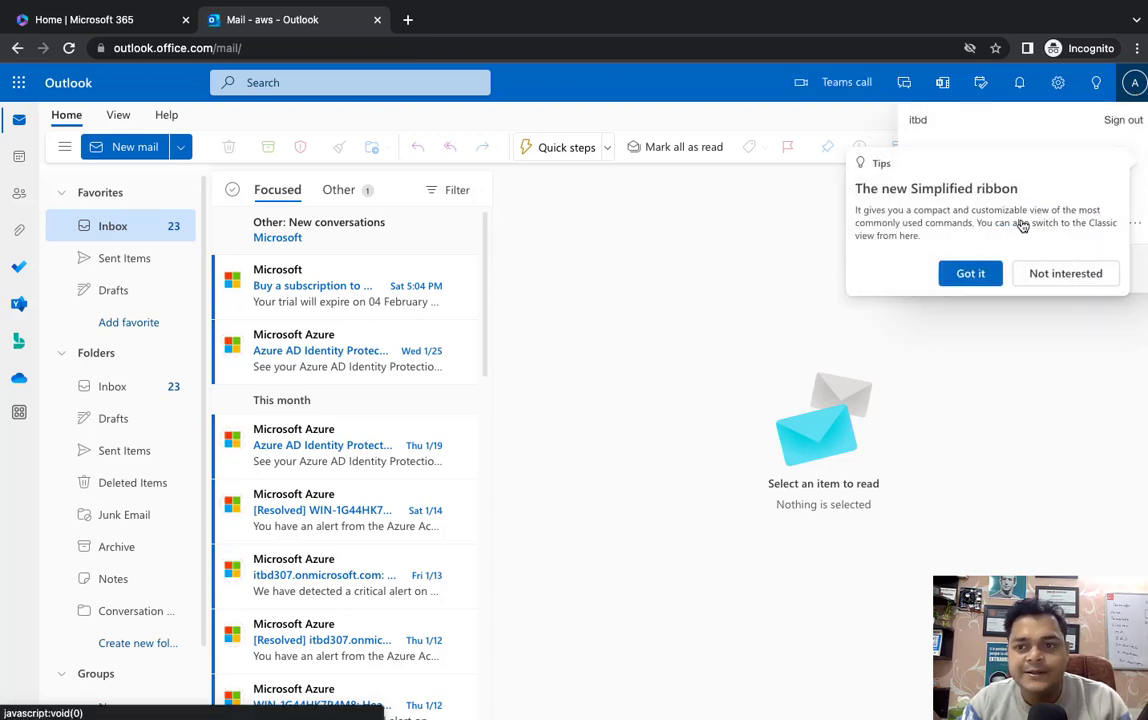
pyautogui.click(968, 273)
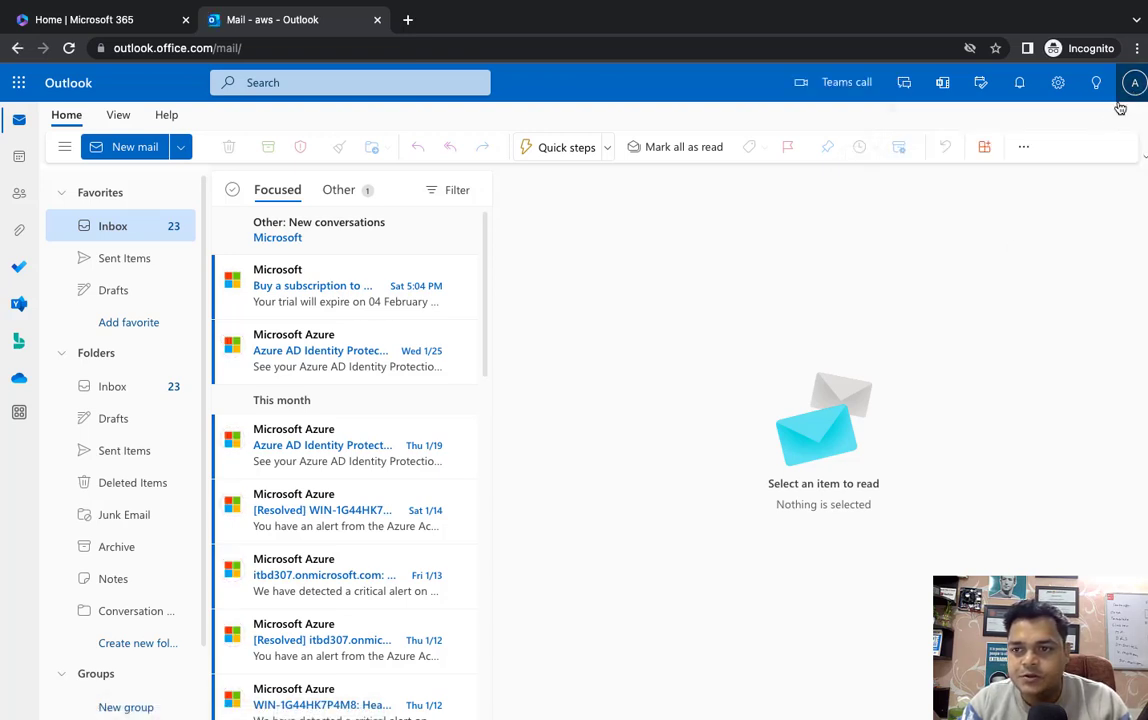
pyautogui.click(1133, 87)
pyautogui.rightClick(1034, 221)
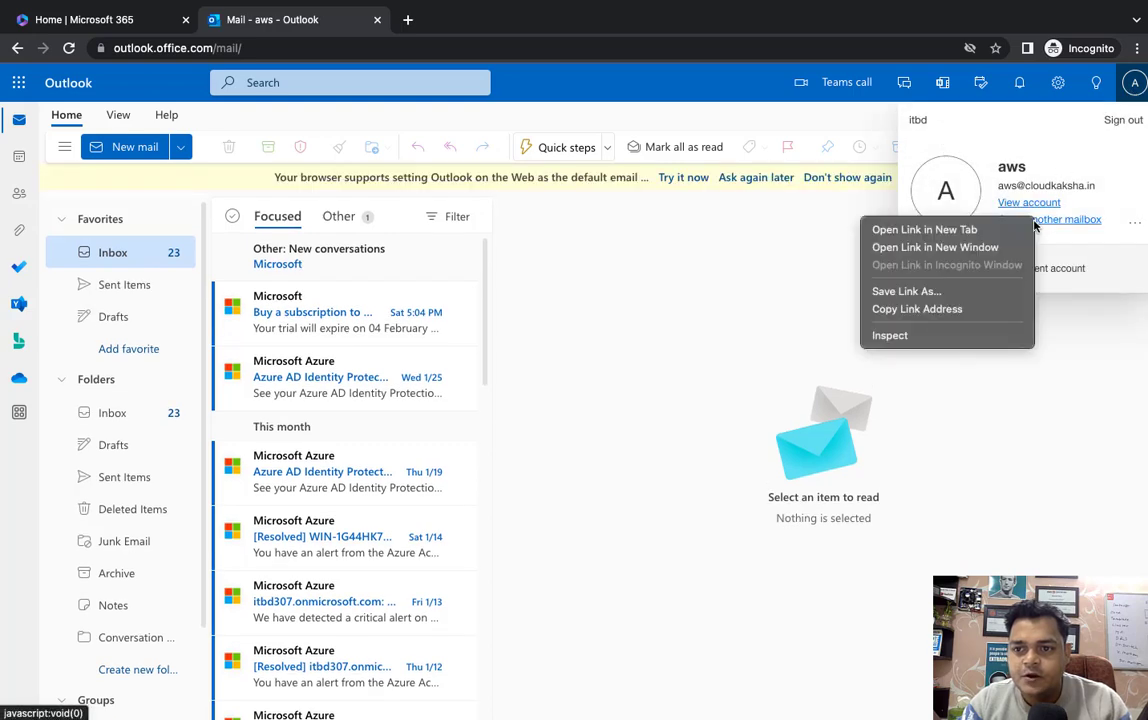
pyautogui.click(1056, 225)
pyautogui.click(1056, 225)
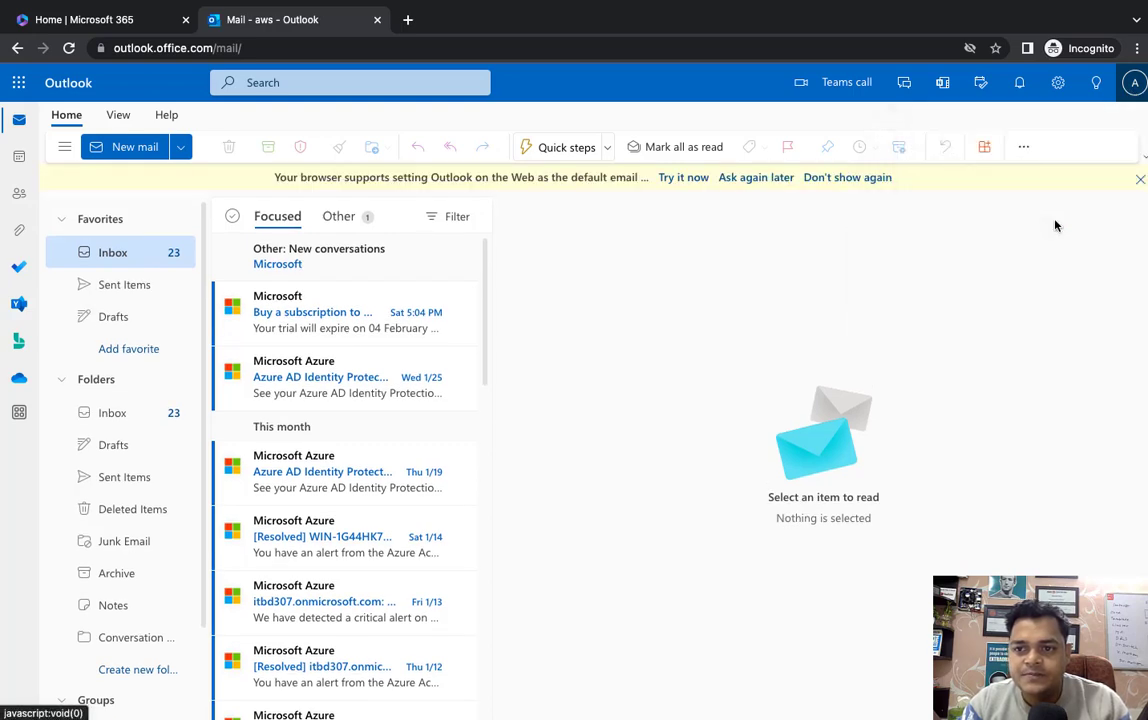
# Enter the helpdesk shared mailbox address, resolve it, and open that mailbox.
pyautogui.click(511, 382)
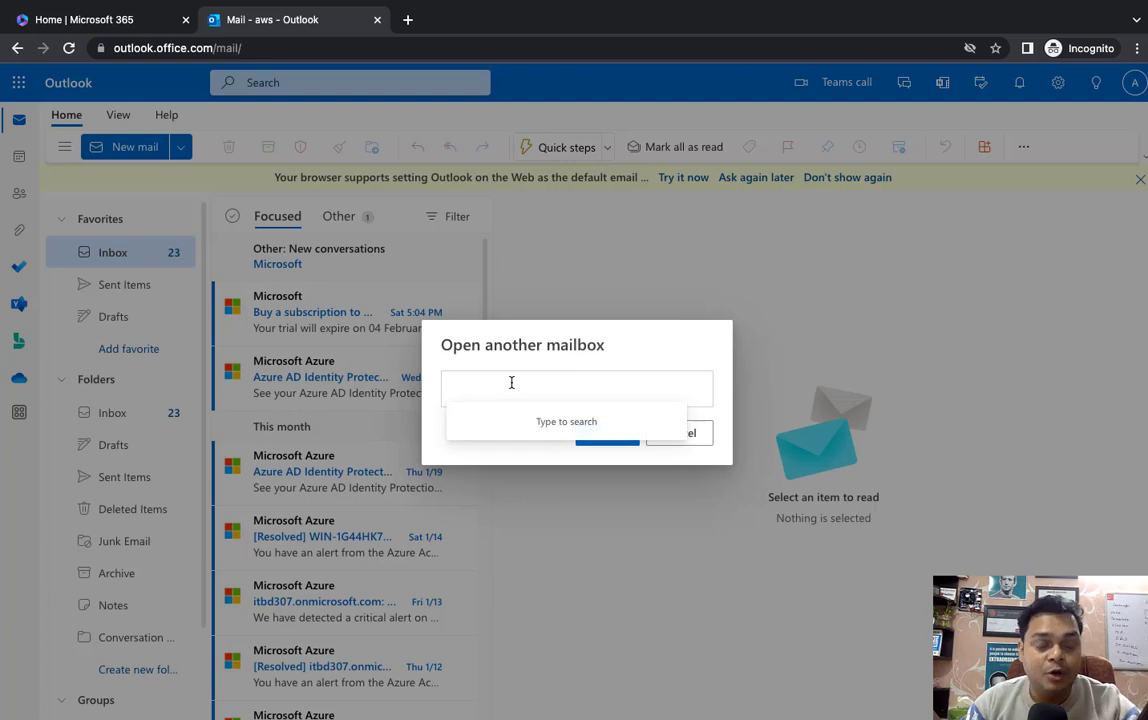
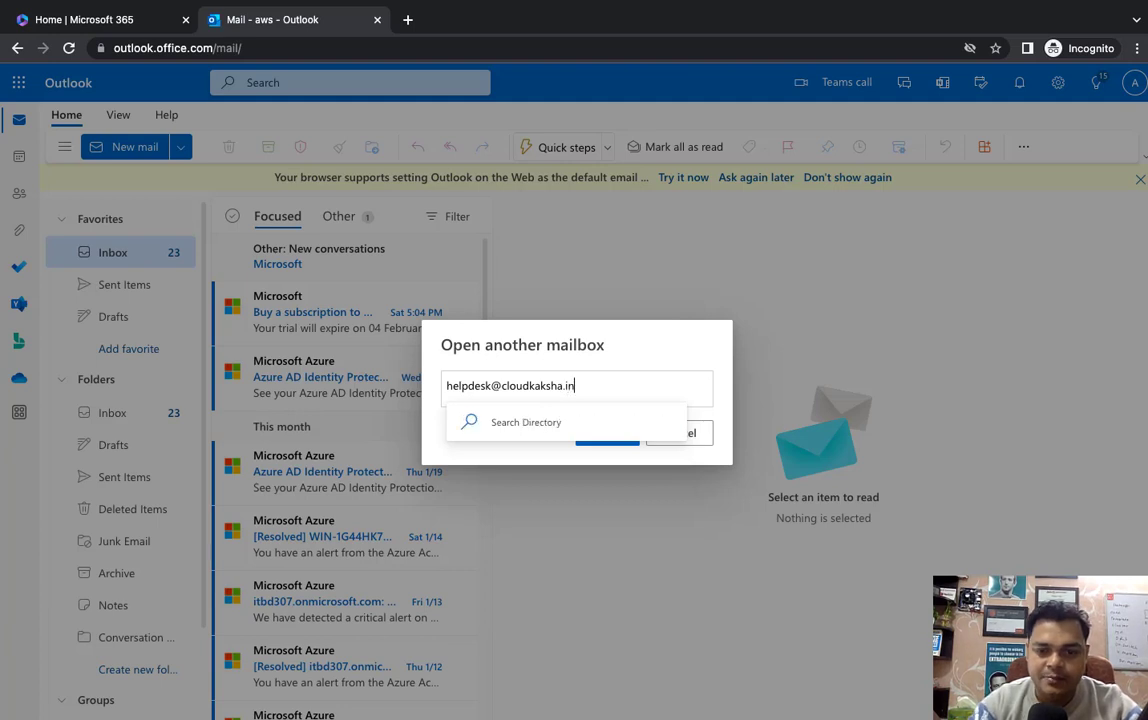
pyautogui.press('Return')
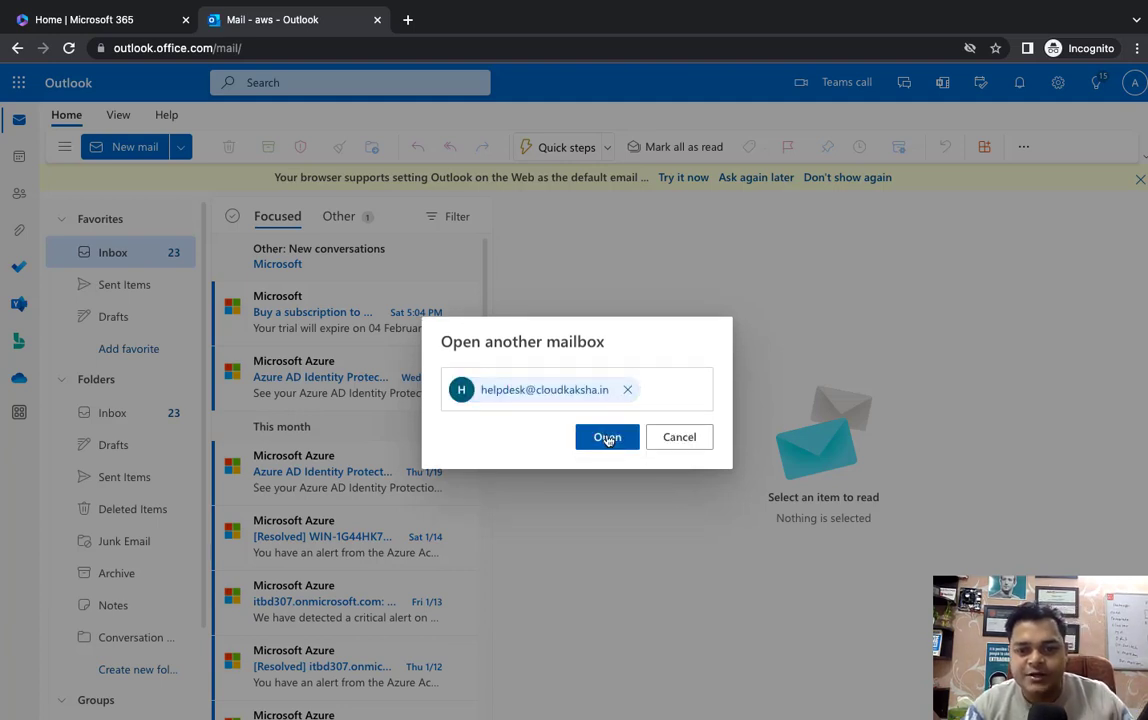
pyautogui.click(607, 437)
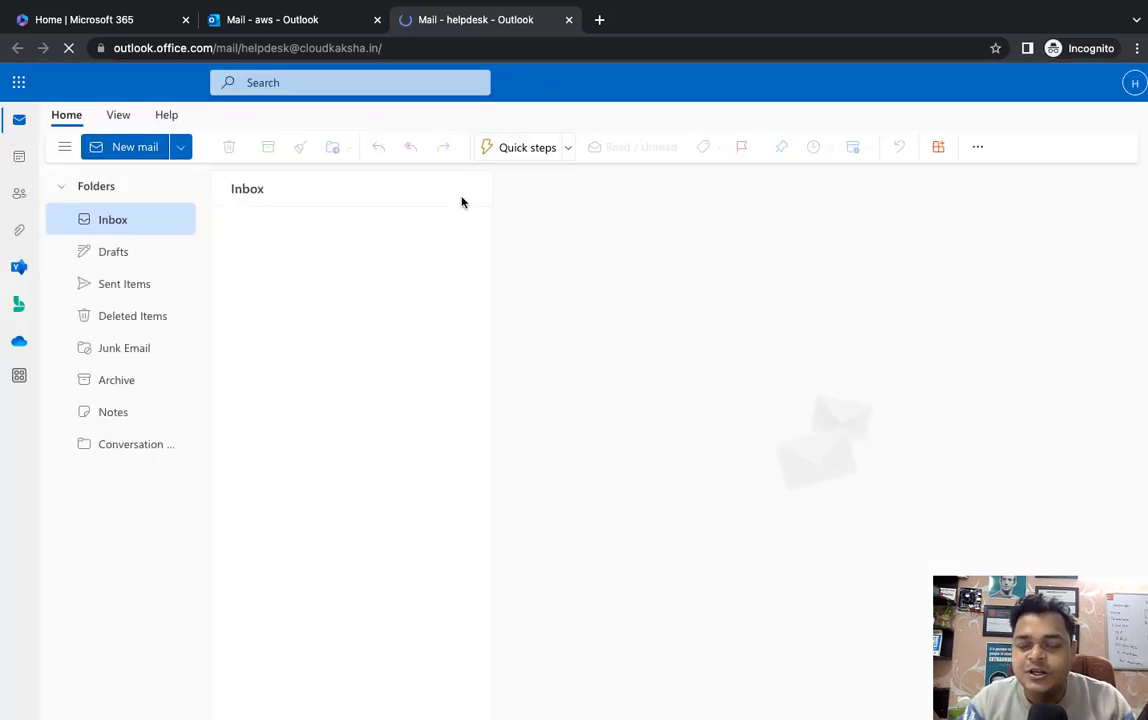
# Cancel the leftover dialog in the aws tab, then view the helpdesk mailbox's empty Inbox.
pyautogui.click(290, 20)
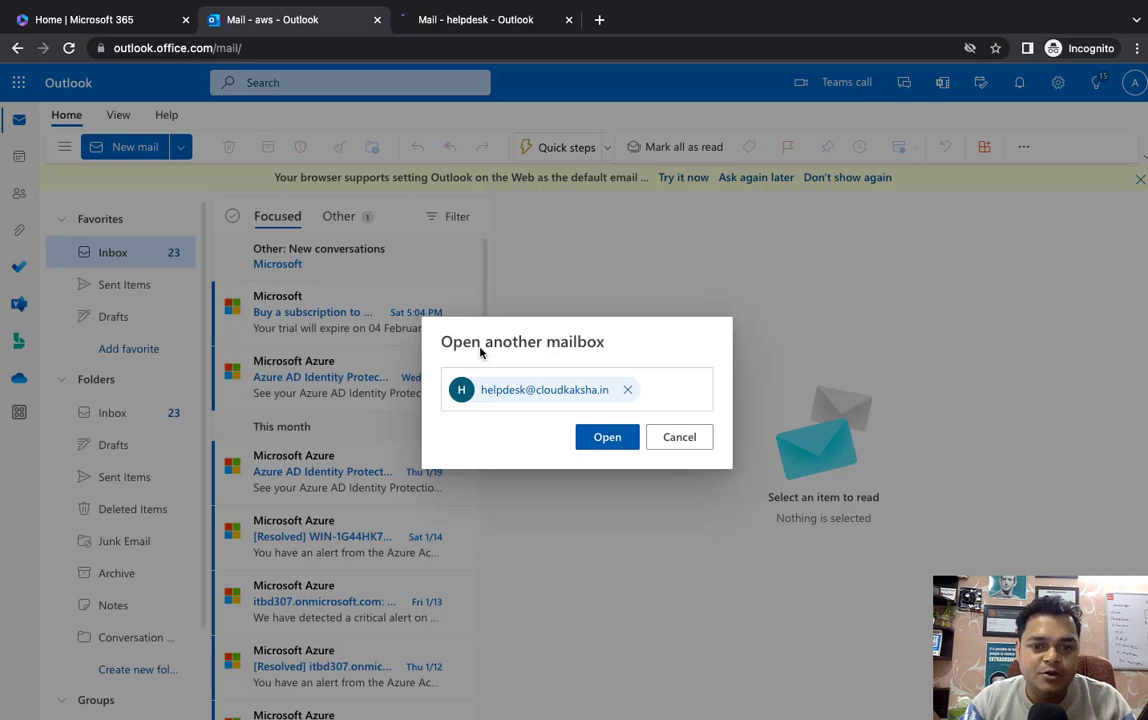
pyautogui.click(123, 256)
pyautogui.click(479, 30)
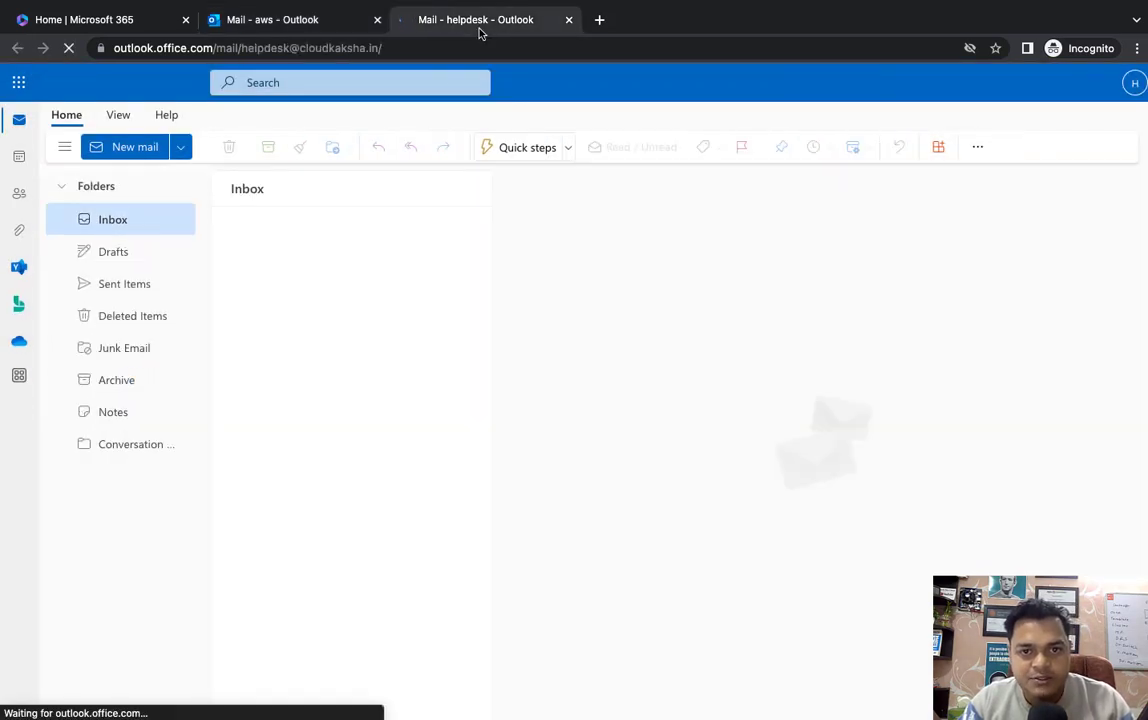
pyautogui.hotkey('alt', 'Tab')
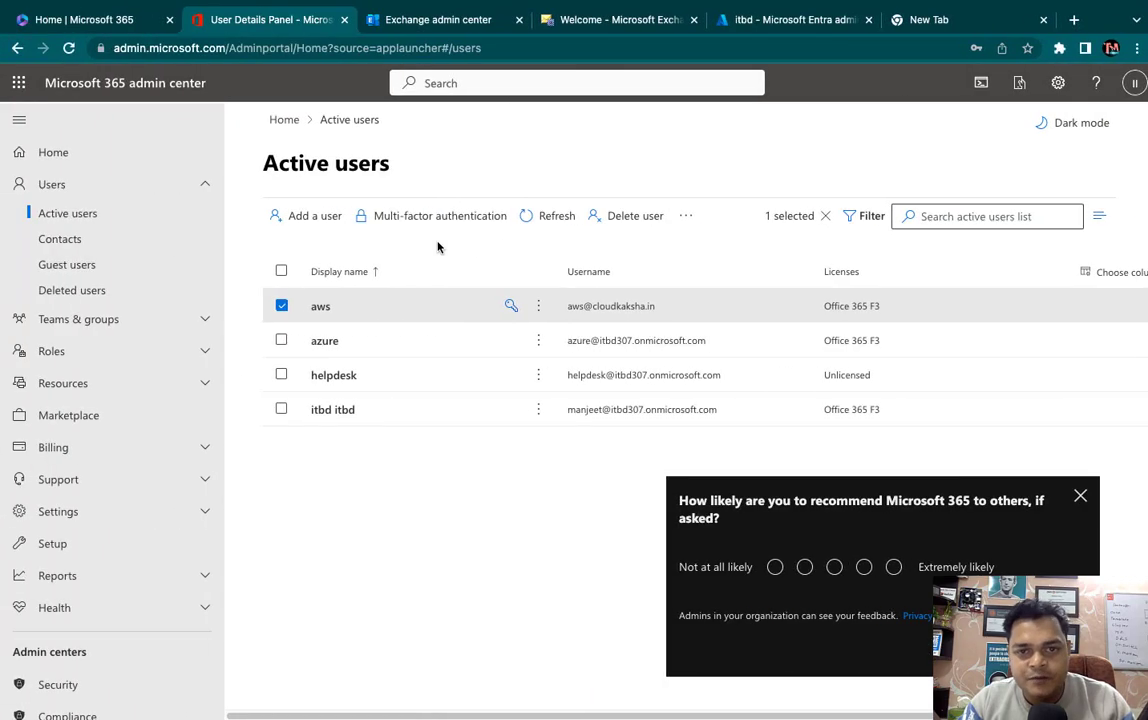
pyautogui.hotkey('ctrl', 'Right')
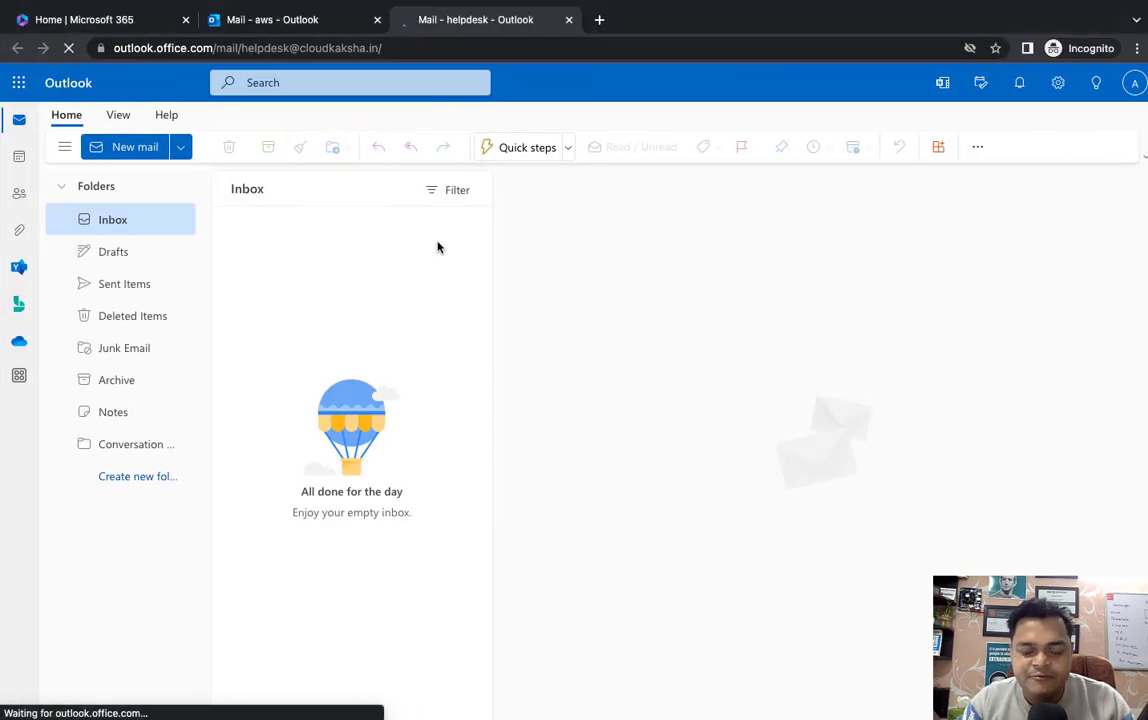
pyautogui.hotkey('ctrl', 'Left')
pyautogui.hotkey('ctrl', 'Left')
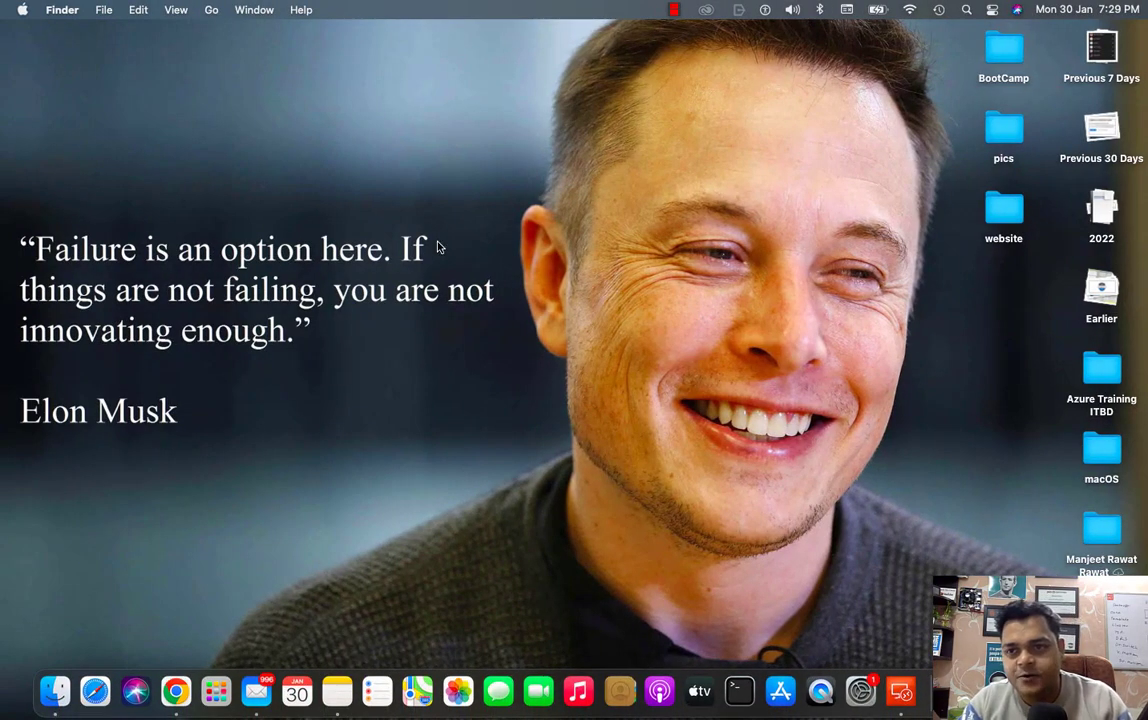